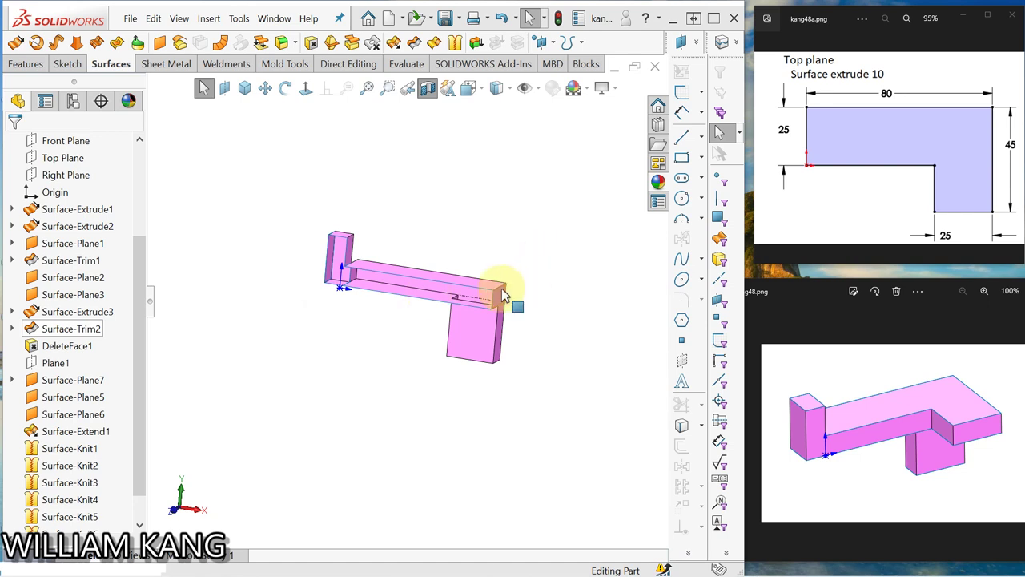
- Create a new blank part, Part5, from the standard Part template
middle_drag(503, 259, 512, 231)
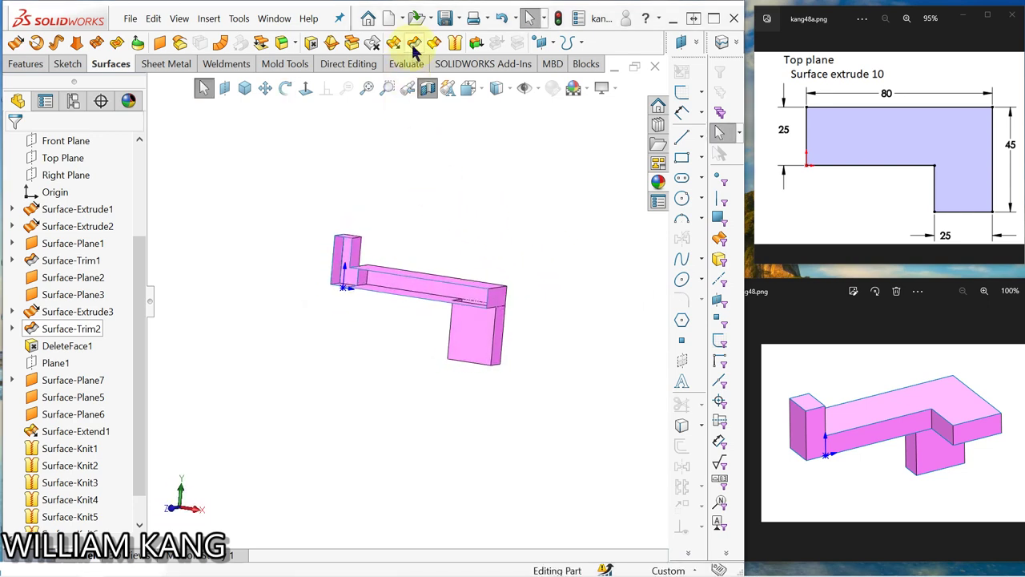
click(387, 19)
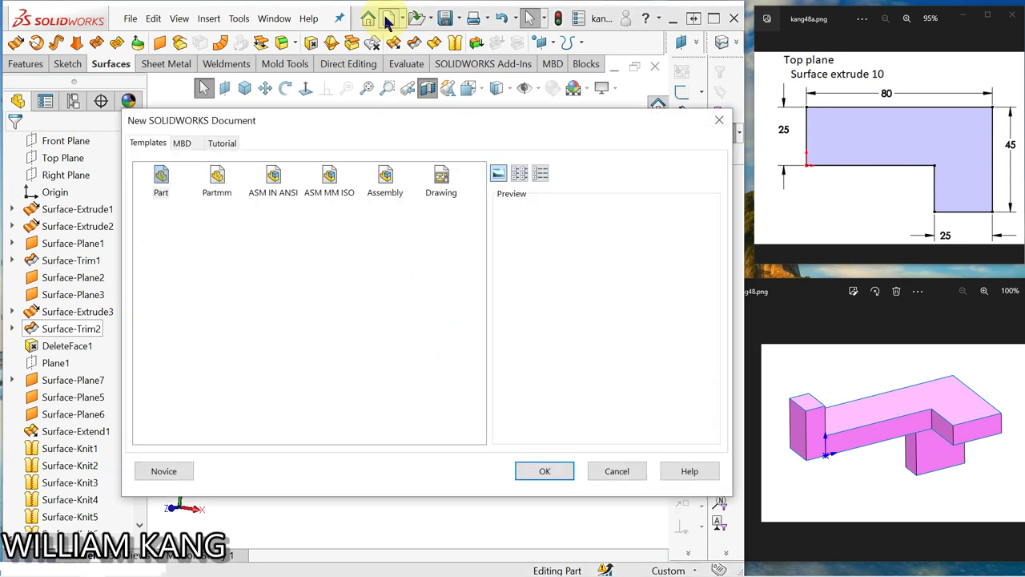
click(161, 182)
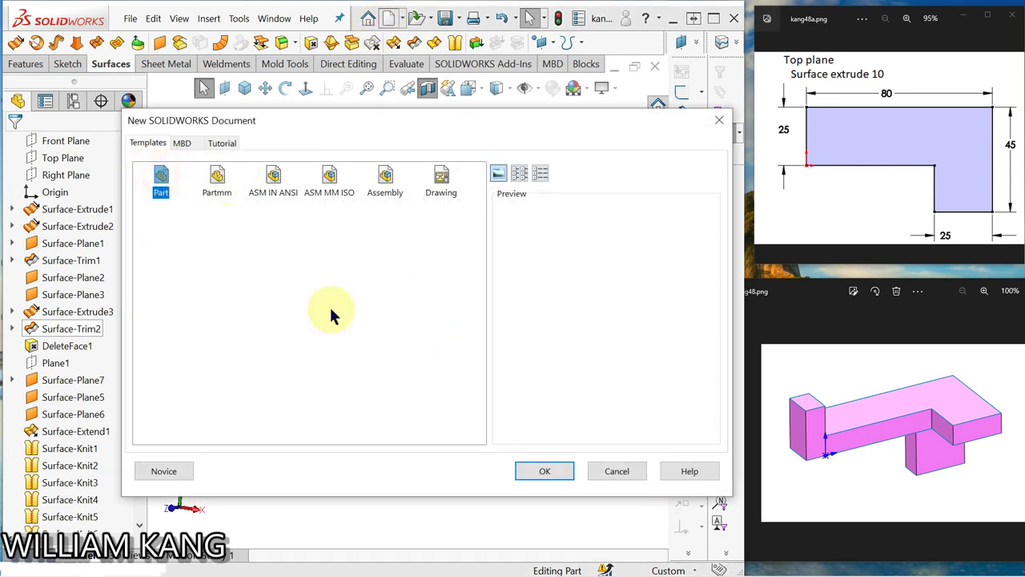
click(542, 469)
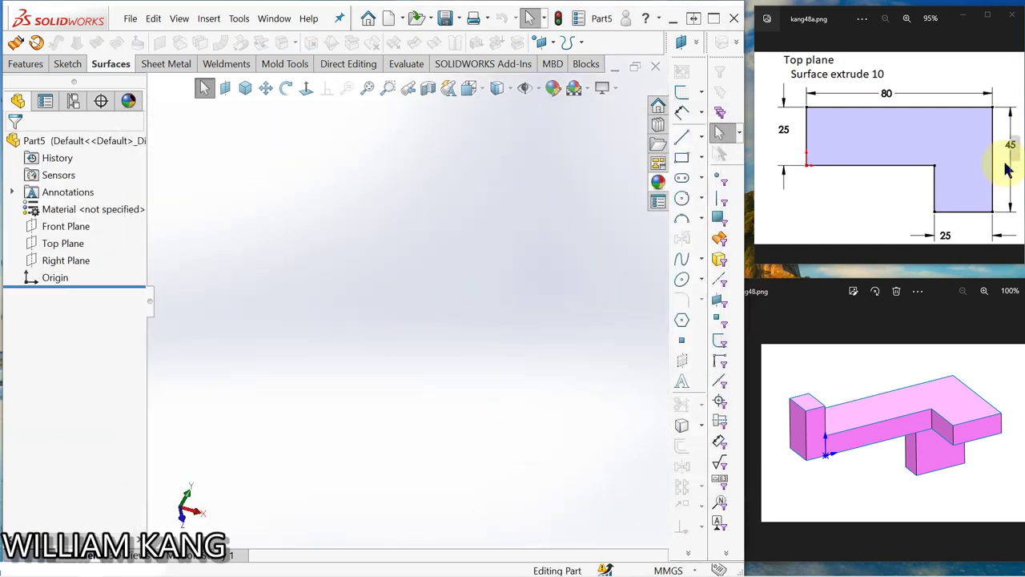
- On the Top Plane, draw a closed six-line L-shaped outline starting and ending at the origin
click(72, 245)
click(84, 222)
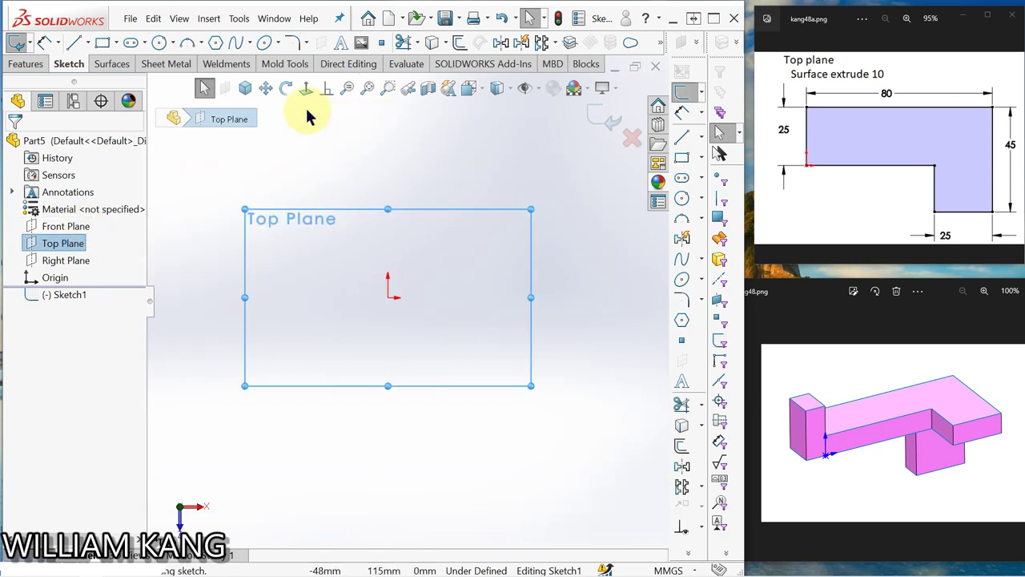
click(682, 138)
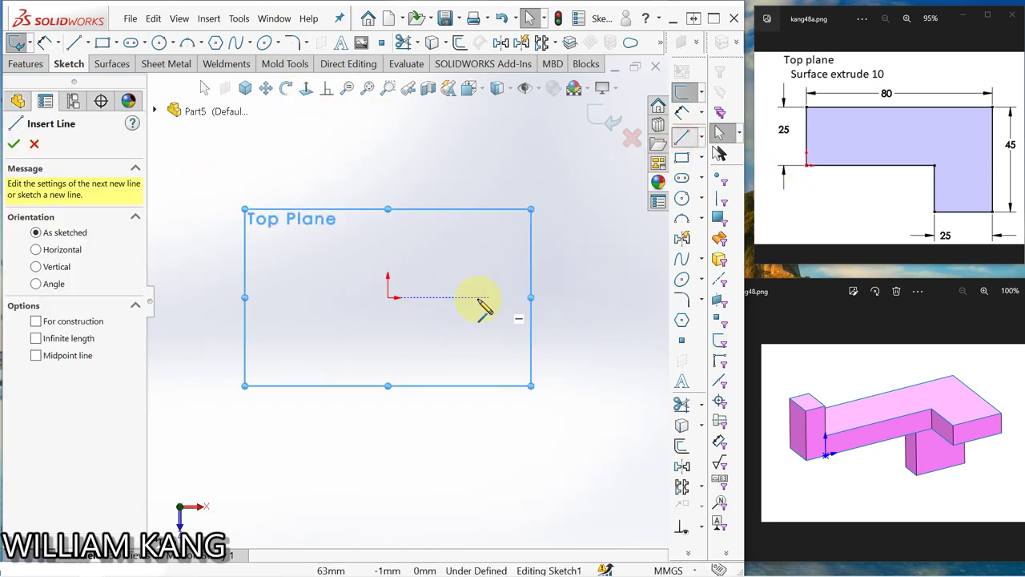
click(387, 297)
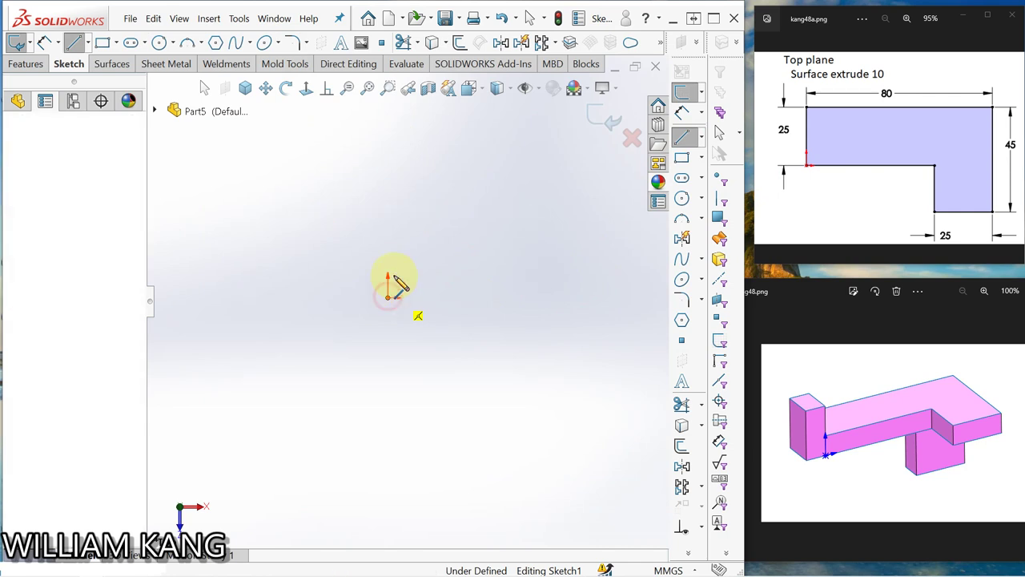
click(387, 250)
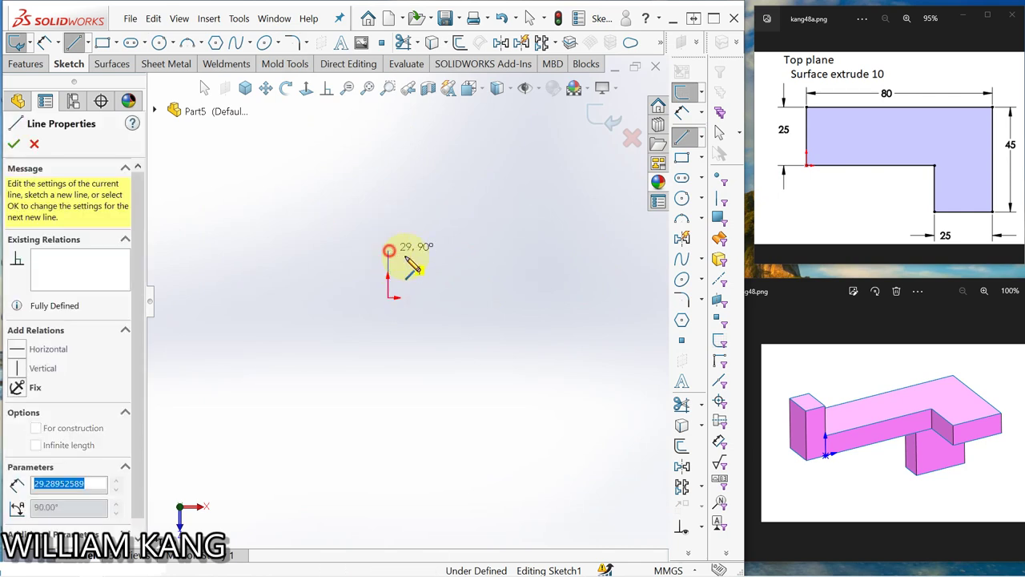
click(533, 251)
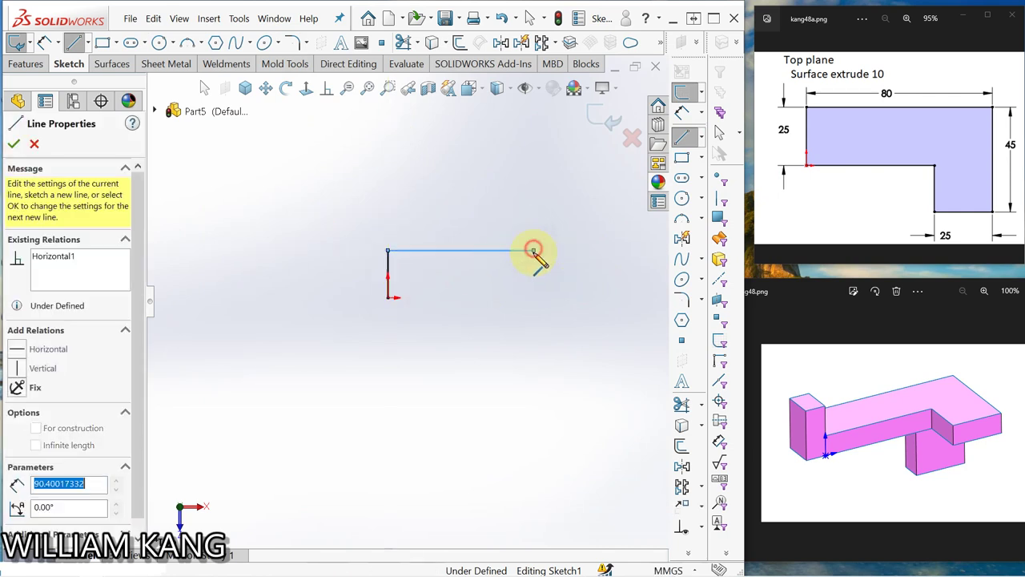
click(534, 337)
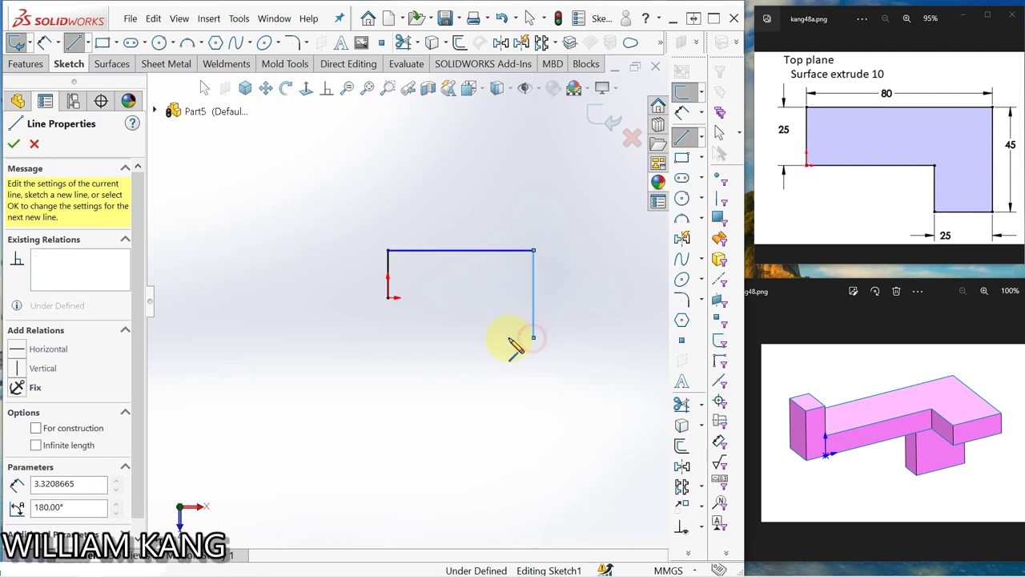
click(489, 336)
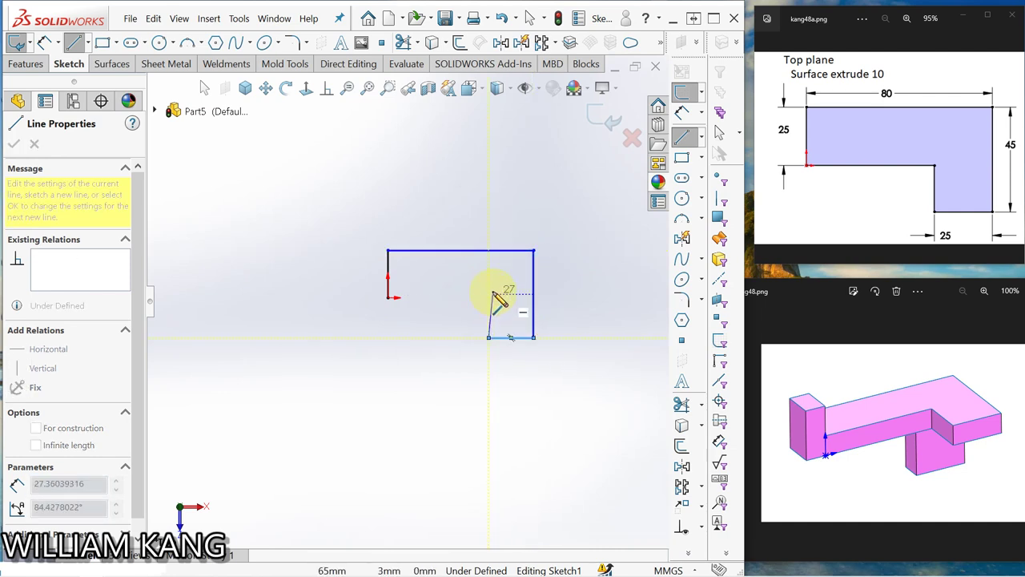
click(488, 296)
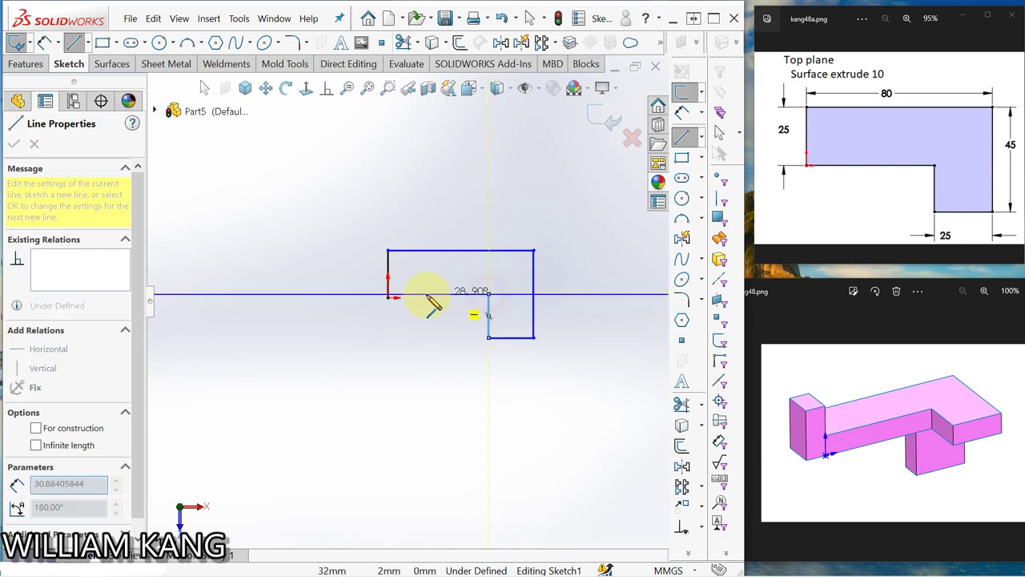
click(387, 297)
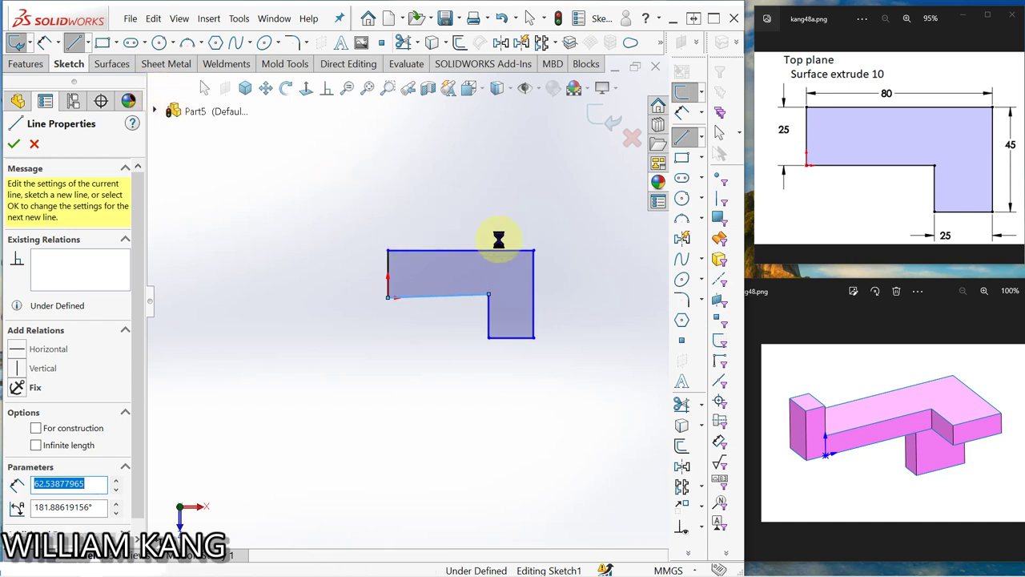
- Add a Horizontal relation to the inner bottom edge of the L outline
click(459, 297)
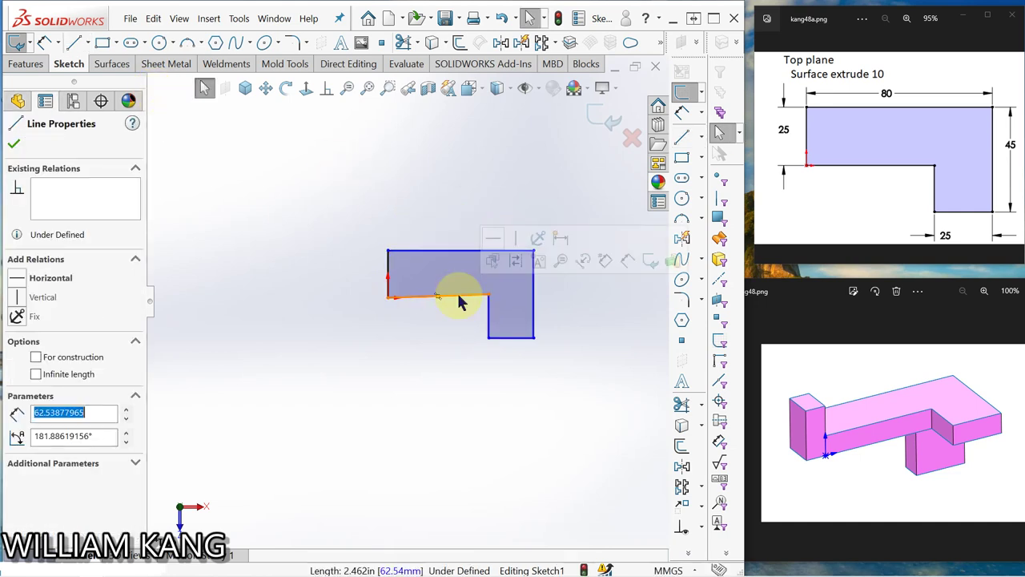
click(493, 238)
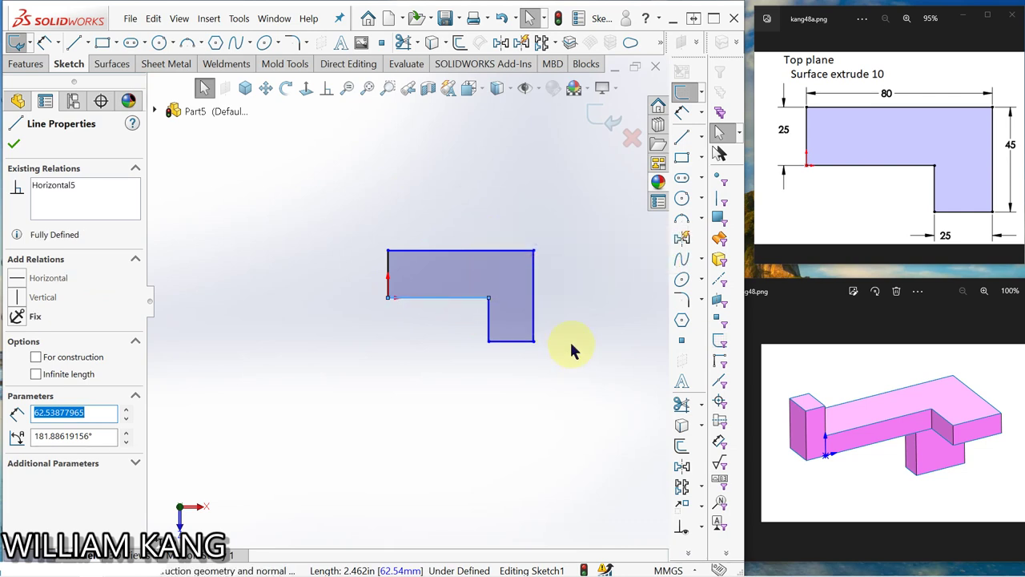
click(685, 113)
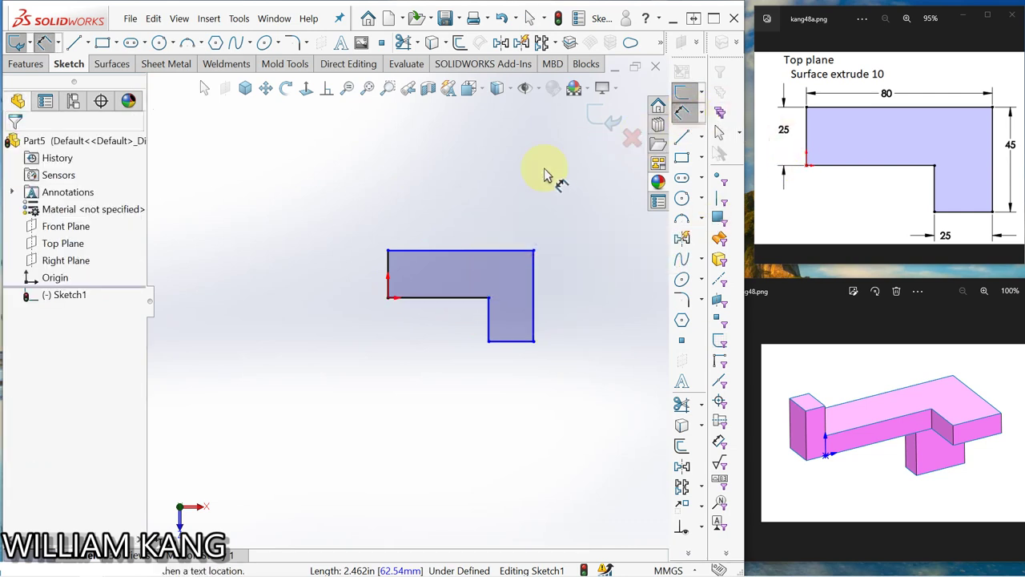
- Dimension the top edge to 80 mm and display the sketch relations
click(425, 253)
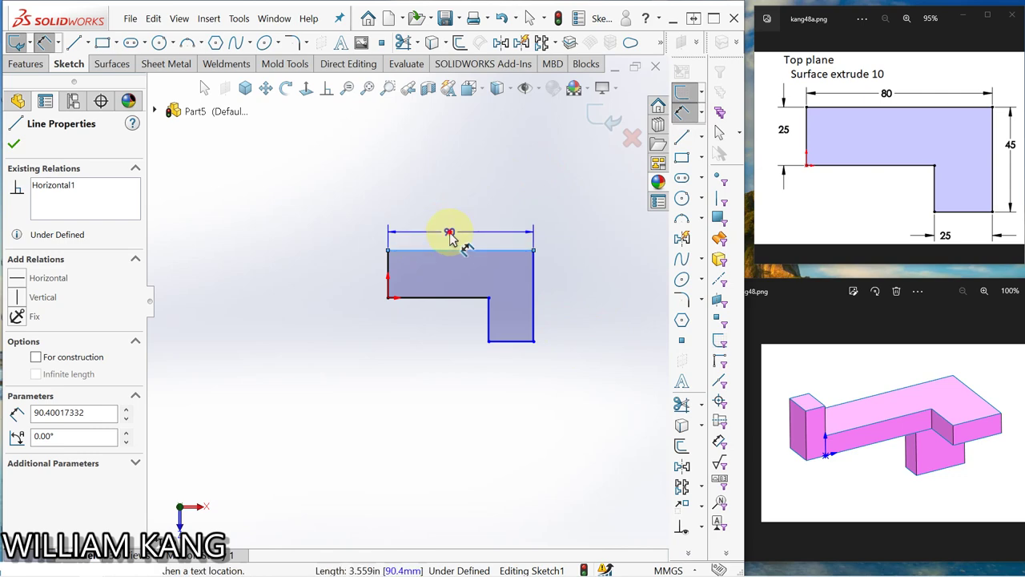
click(447, 229)
text(80)
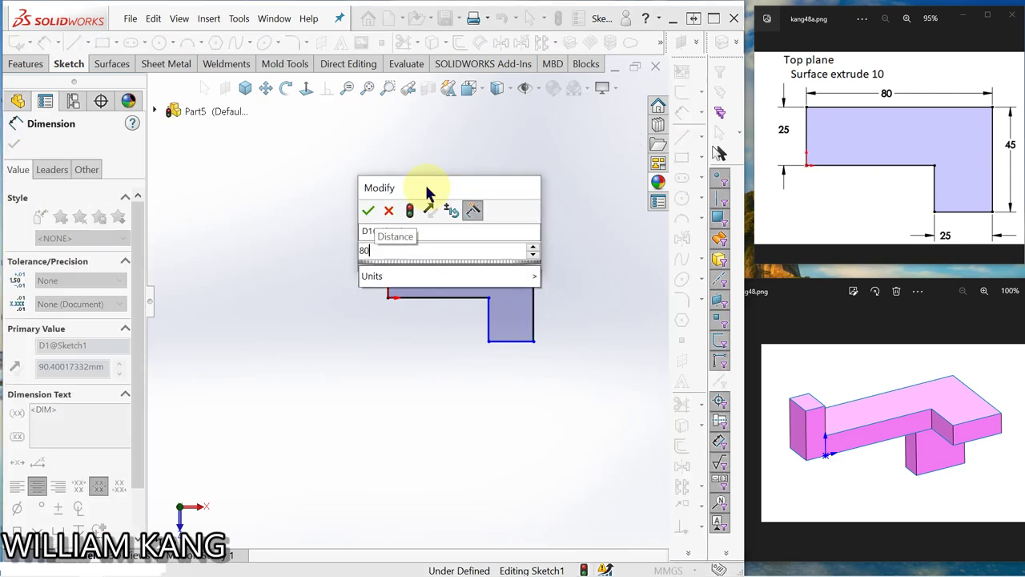
key(Return)
key(Escape)
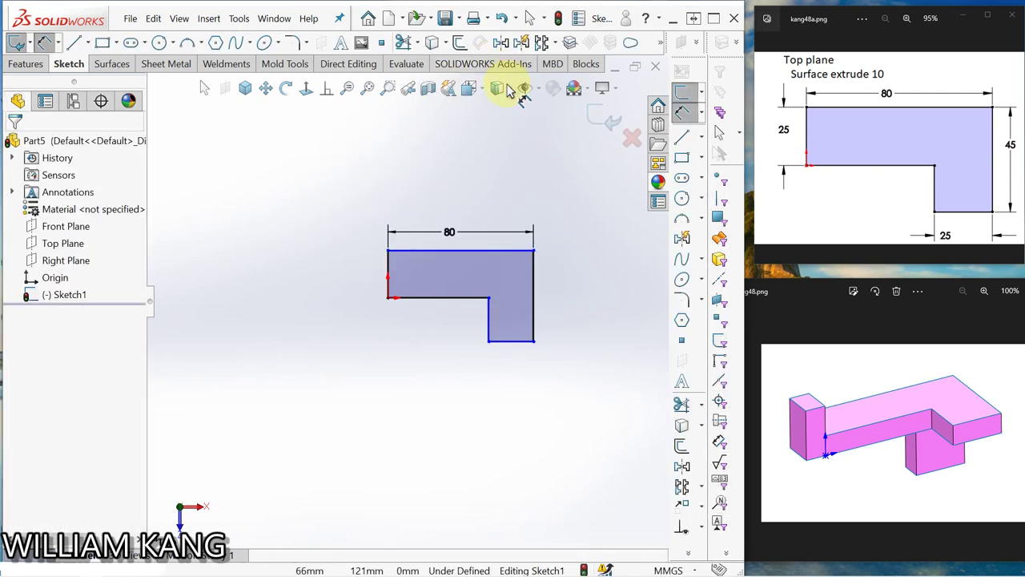
click(539, 93)
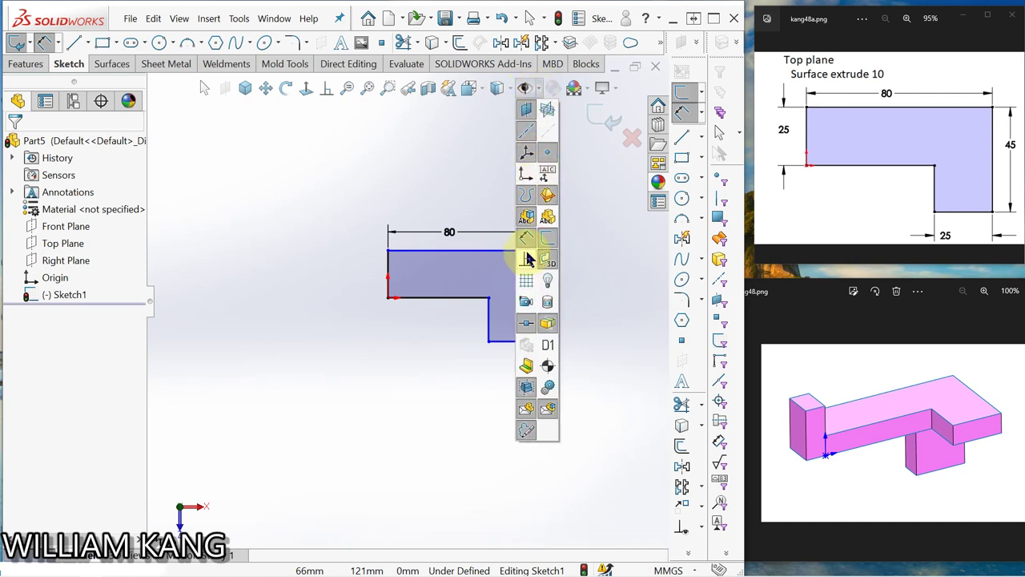
click(528, 261)
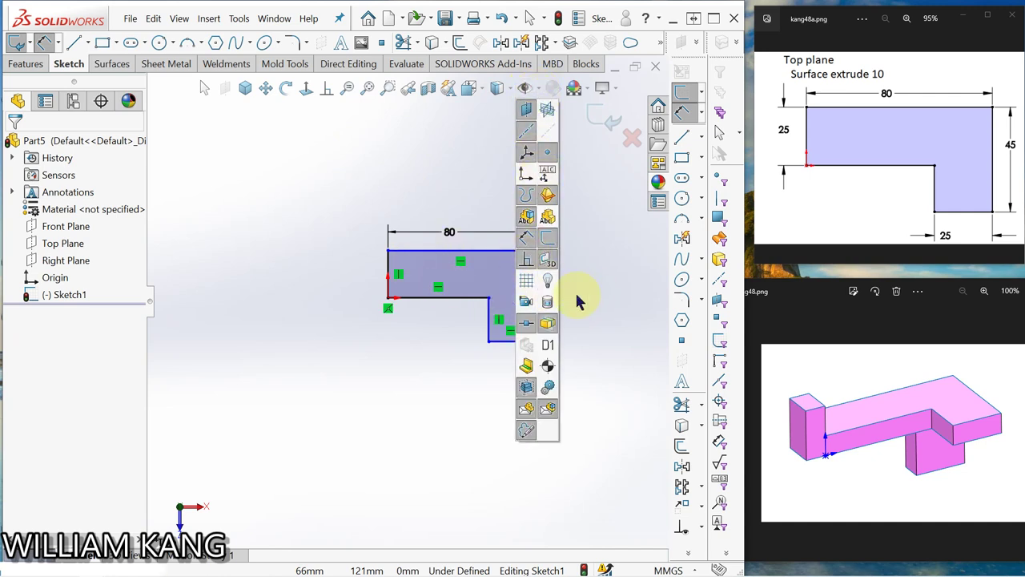
click(464, 176)
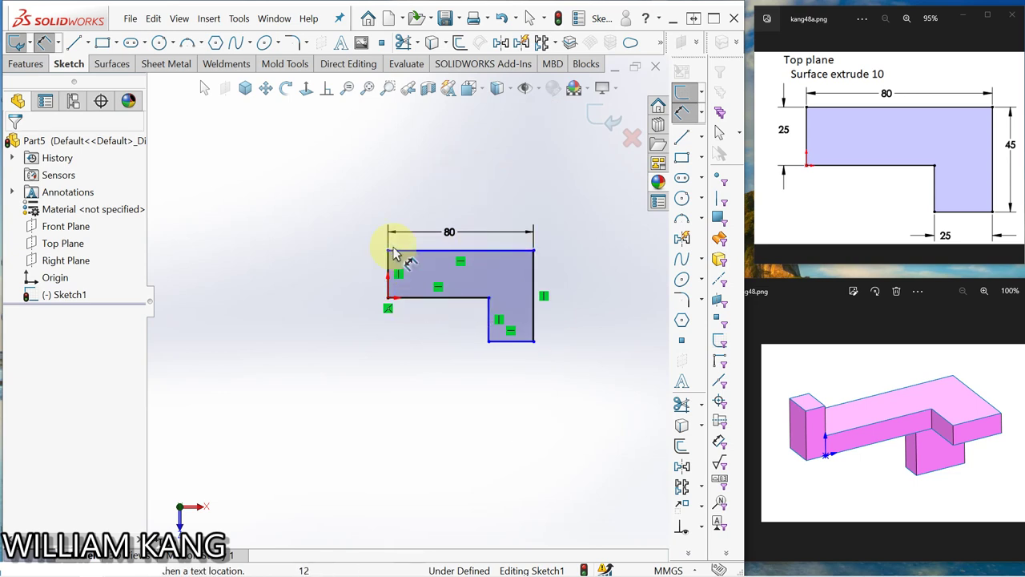
click(543, 93)
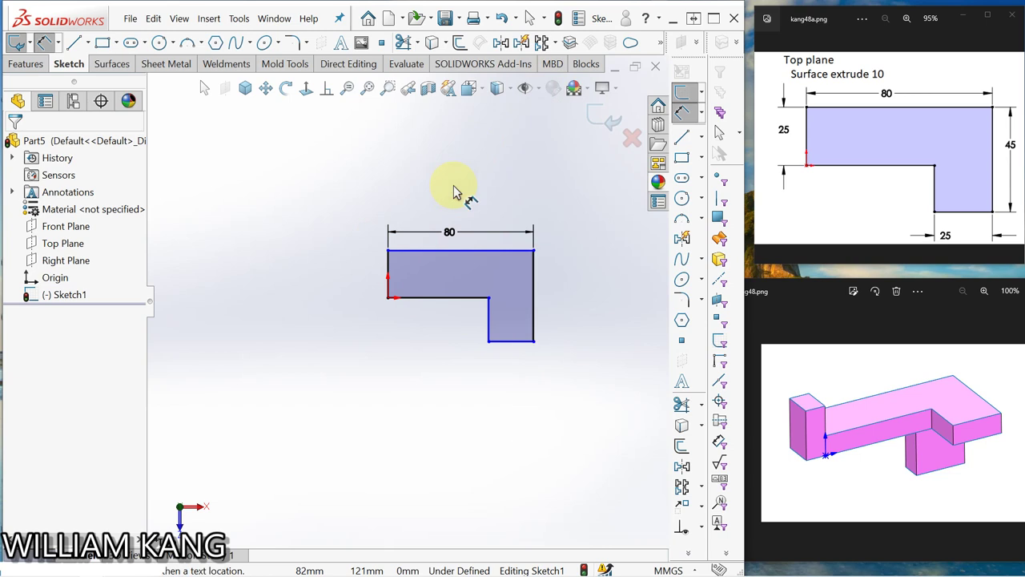
- Dimension the right edge to 45 mm and the short bottom edge to 25 mm
click(535, 285)
click(574, 290)
text(45)
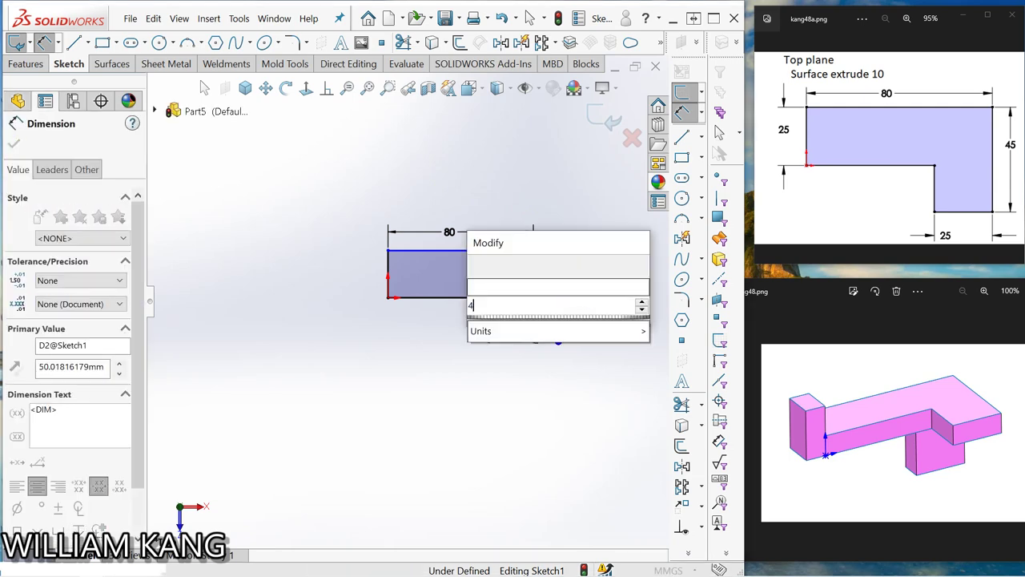
key(Return)
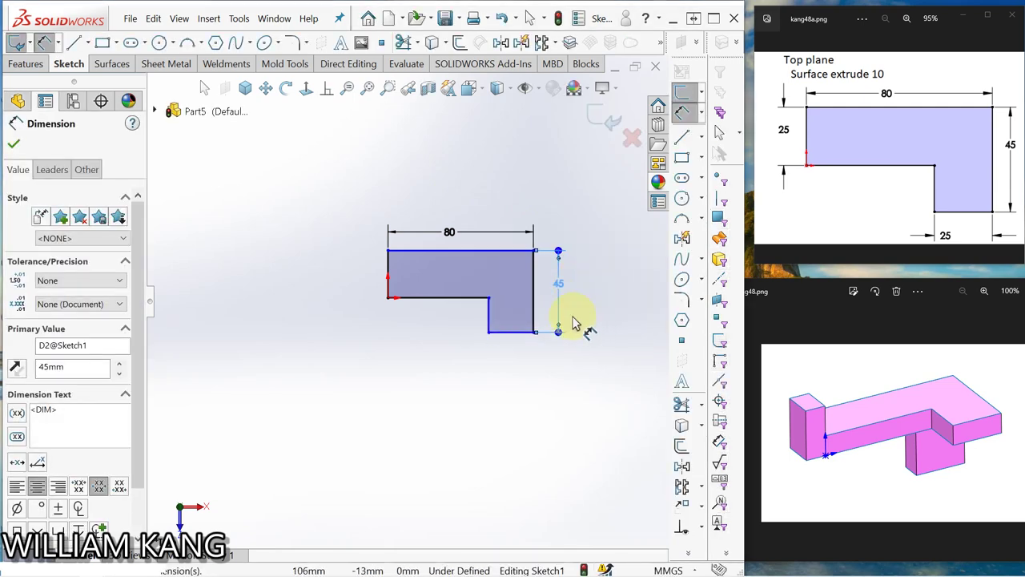
click(497, 335)
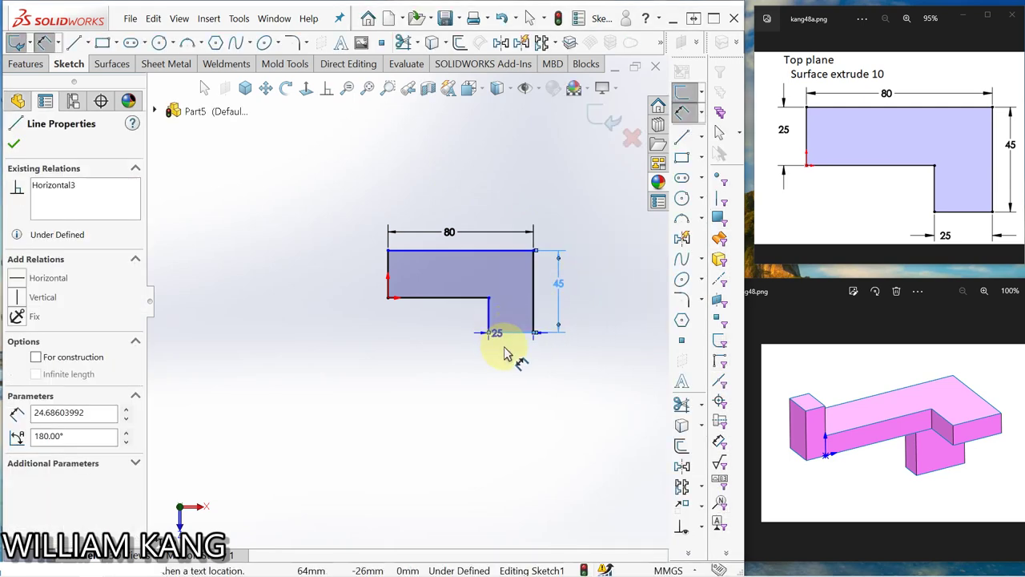
click(516, 351)
text(25)
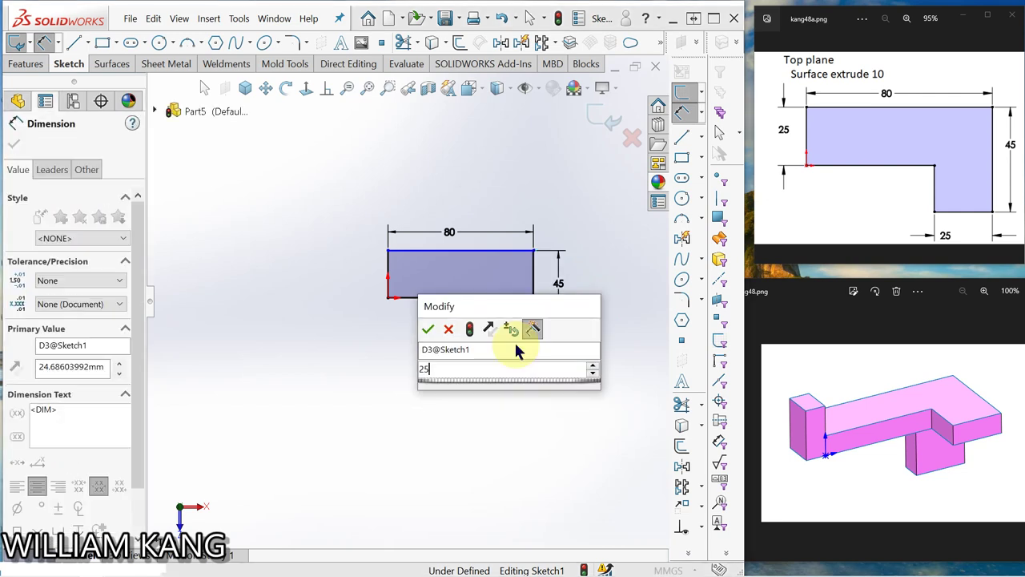
key(Return)
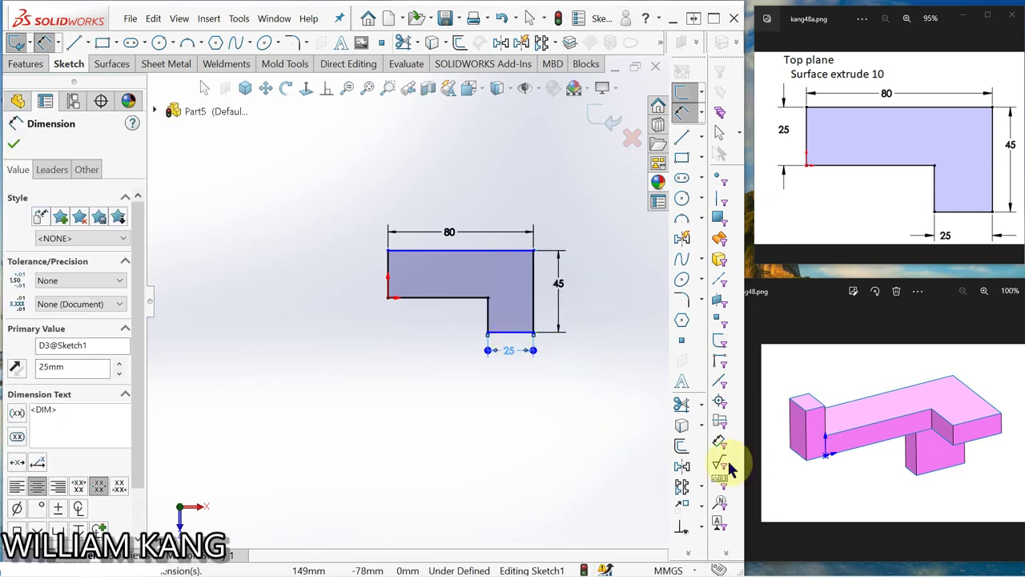
- Dimension the left edge to 25 mm, fully defining the L profile
click(377, 273)
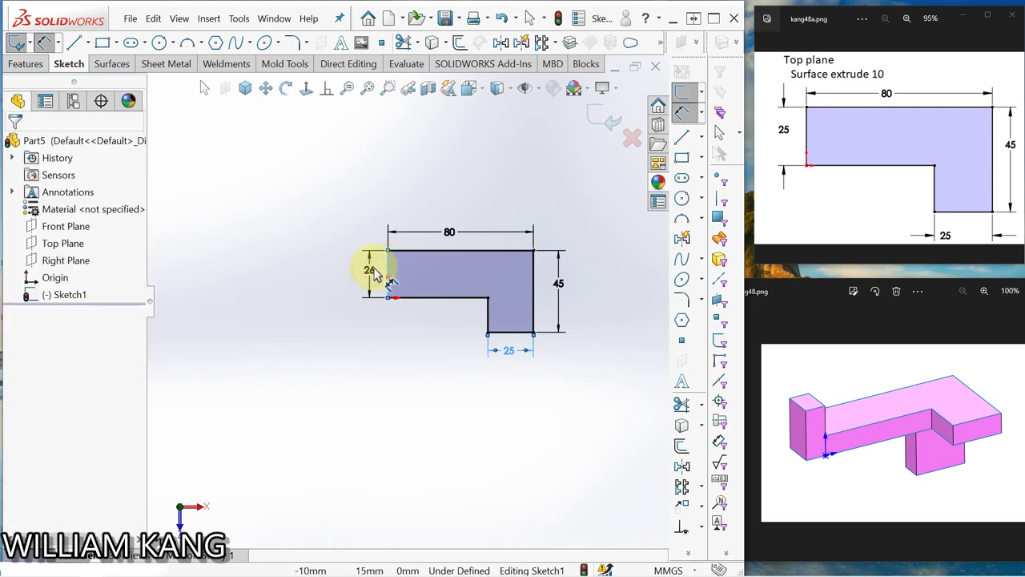
click(374, 273)
text(25)
key(Return)
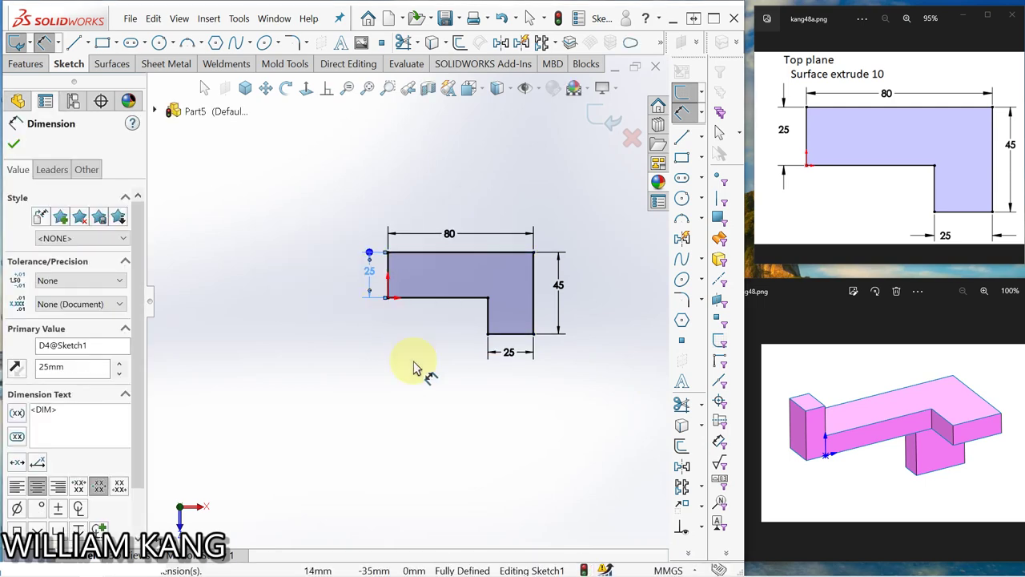
key(Escape)
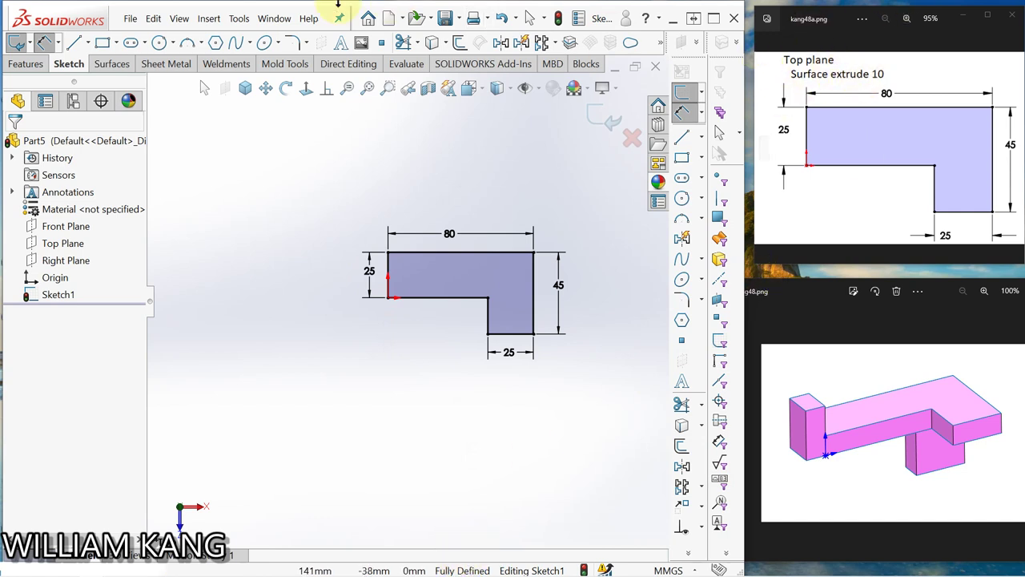
- Extrude Sketch1 as a 10 mm blind surface, creating Surface-Extrude1
click(116, 68)
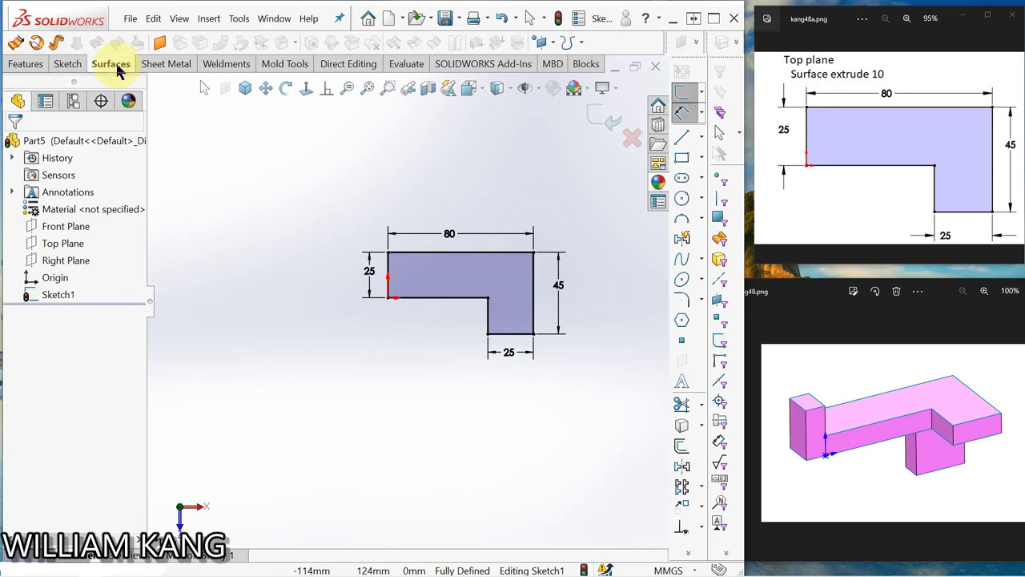
click(16, 44)
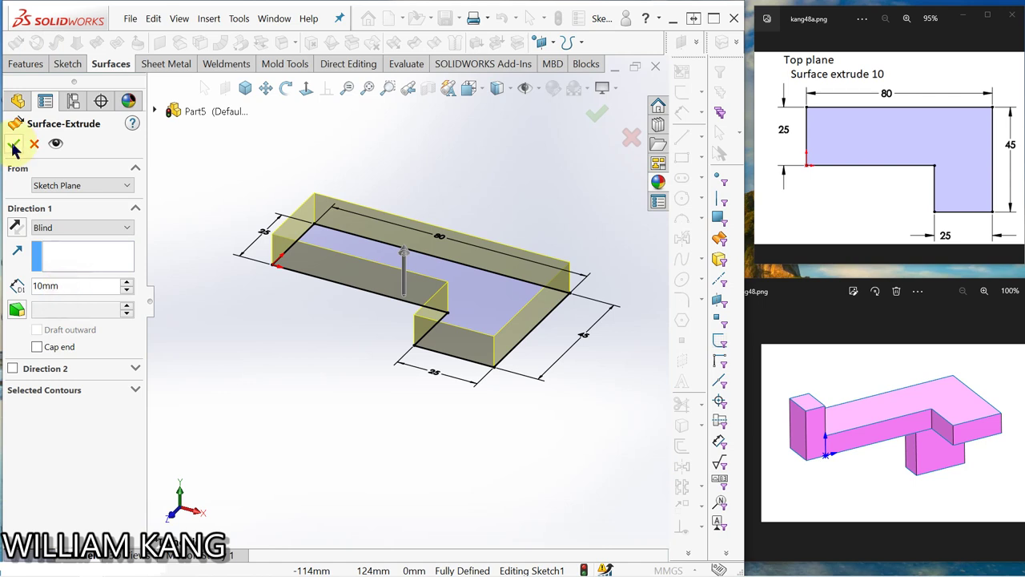
right_click(287, 329)
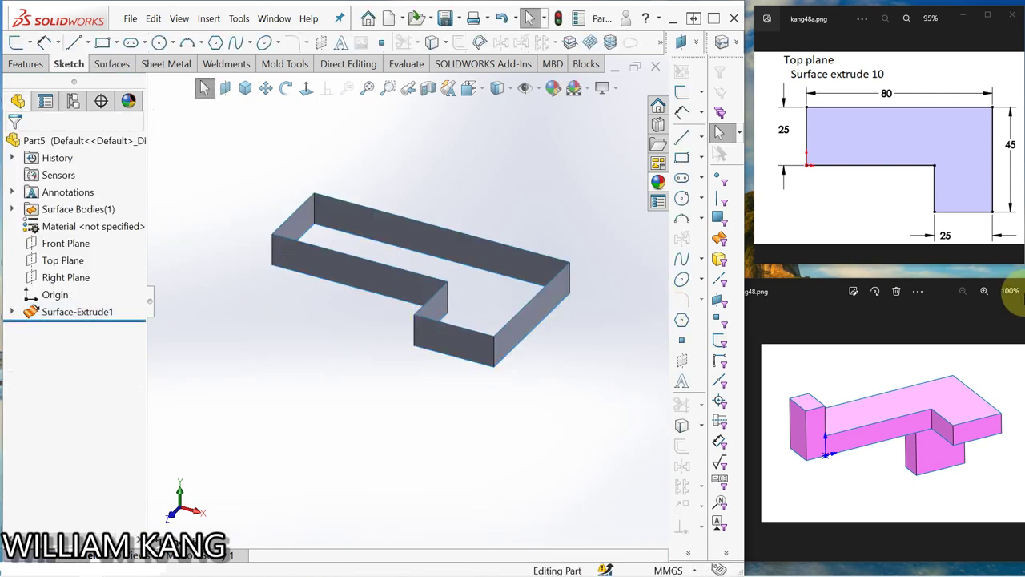
click(1014, 149)
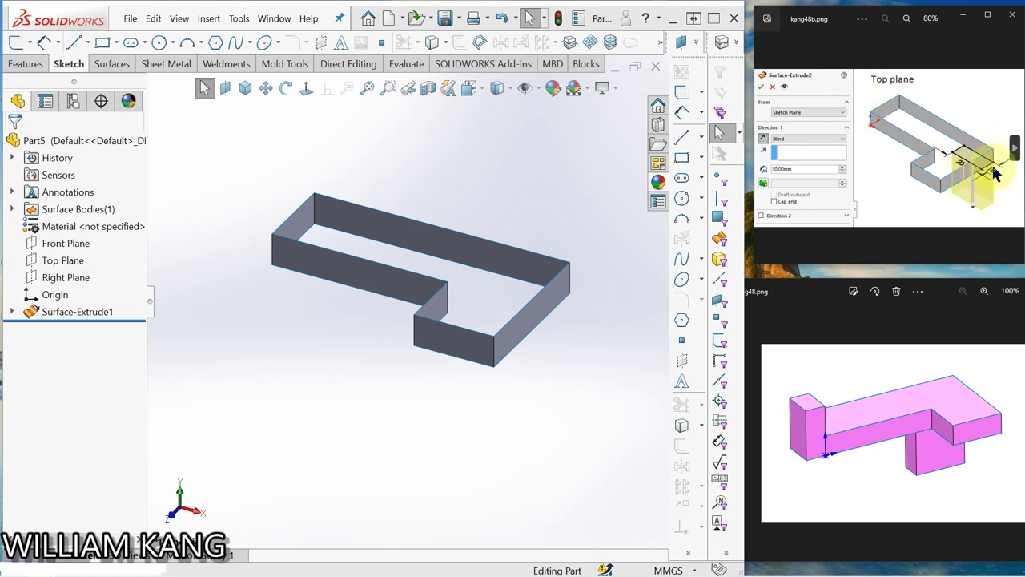
- Open a new sketch on the Top Plane viewed normal to it
click(67, 267)
click(77, 249)
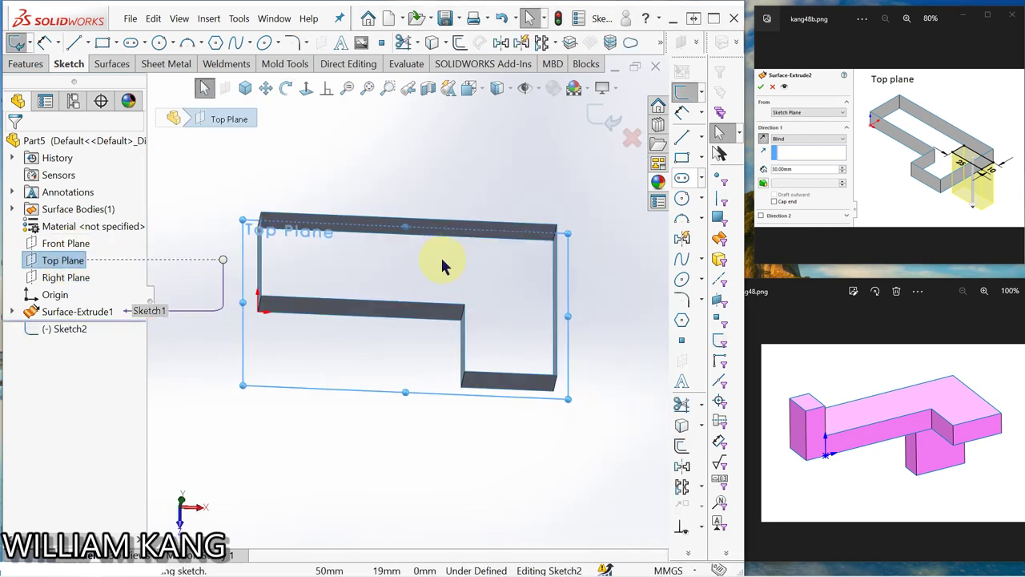
click(306, 93)
scroll(373, 142, up, 3)
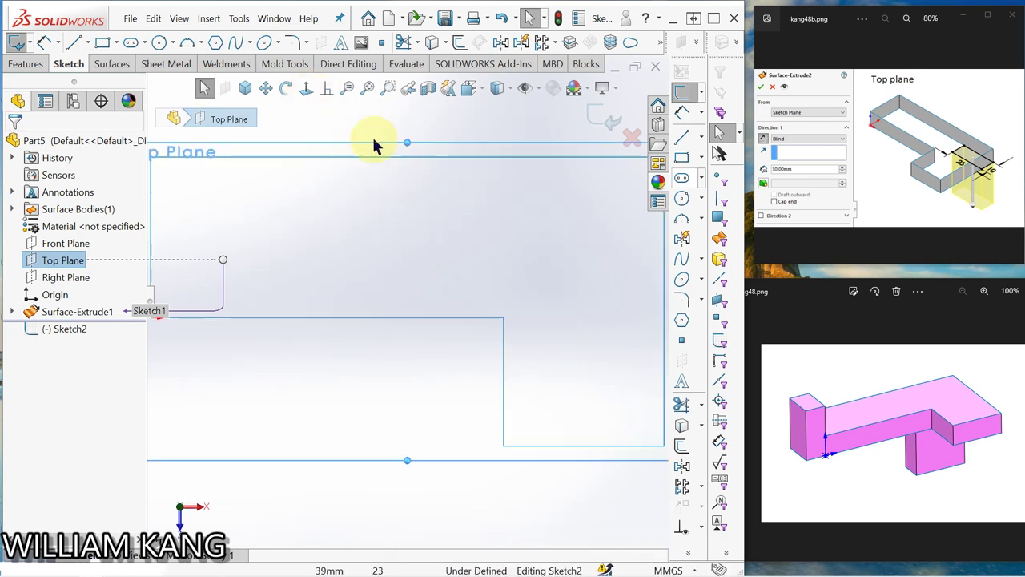
scroll(591, 292, down, 4)
click(577, 215)
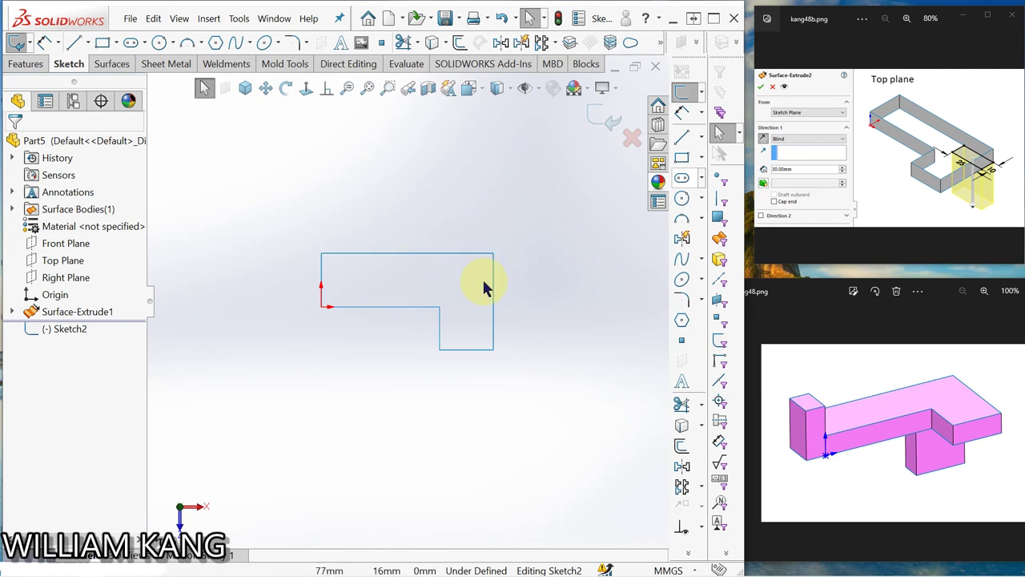
- Draw a corner rectangle from the profile's top-right corner inside the long arm
click(683, 159)
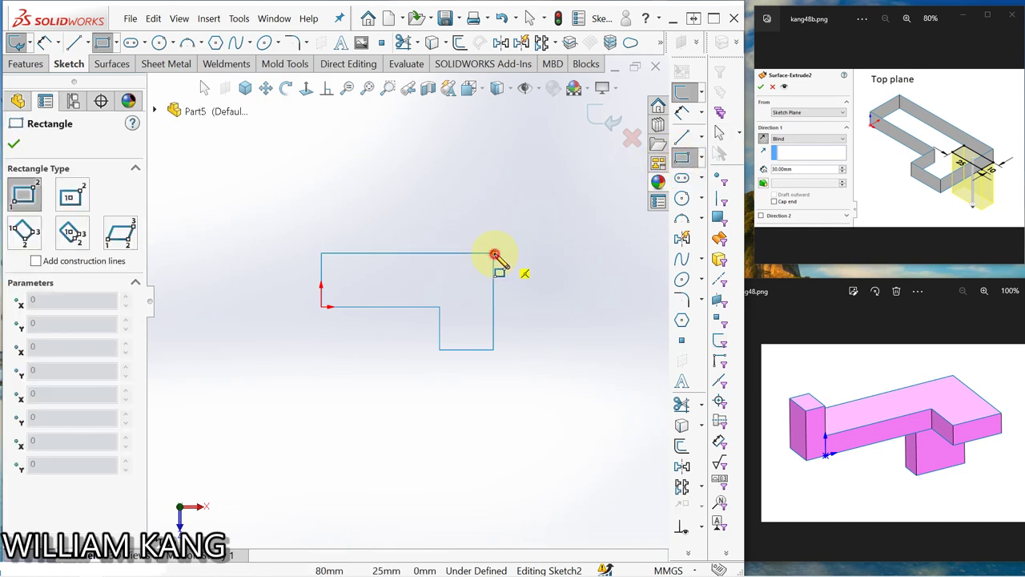
click(494, 253)
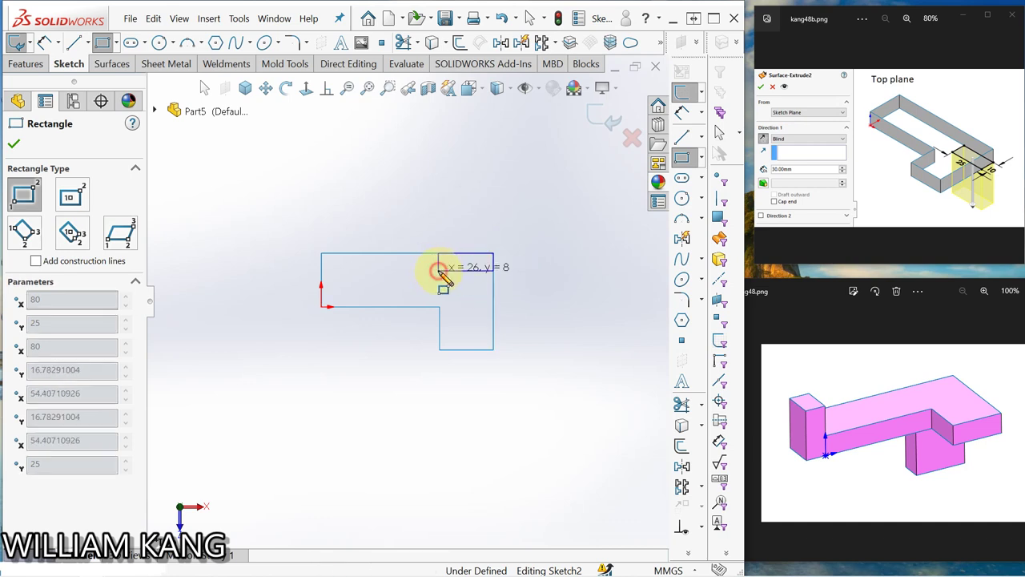
click(439, 271)
key(Escape)
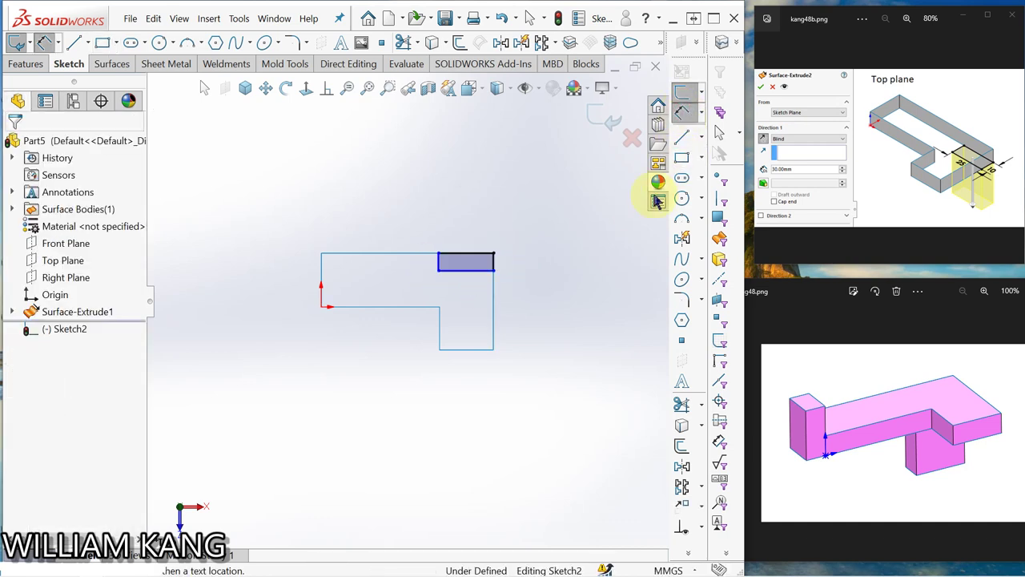
click(493, 262)
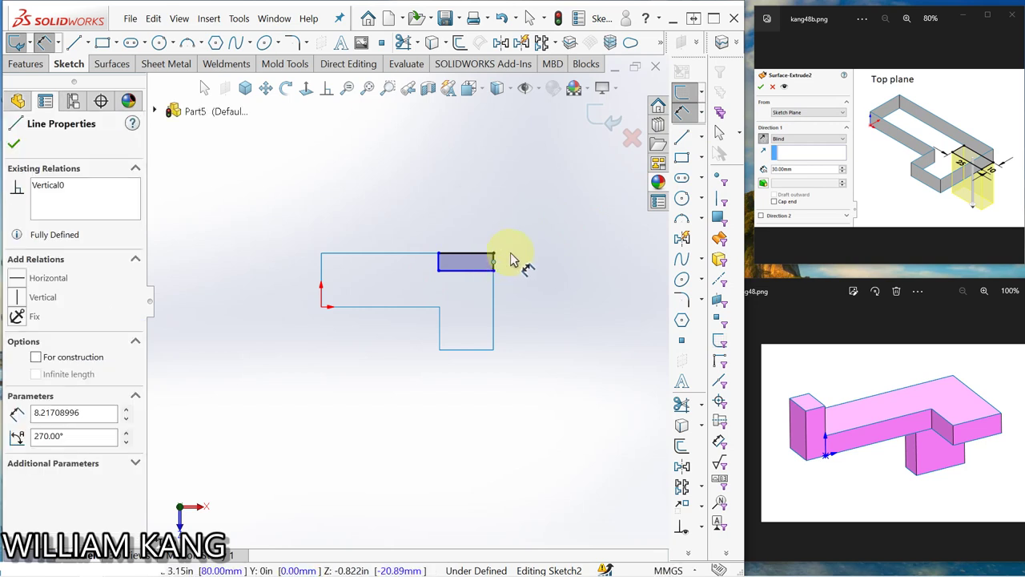
key(Escape)
scroll(508, 270, down, 3)
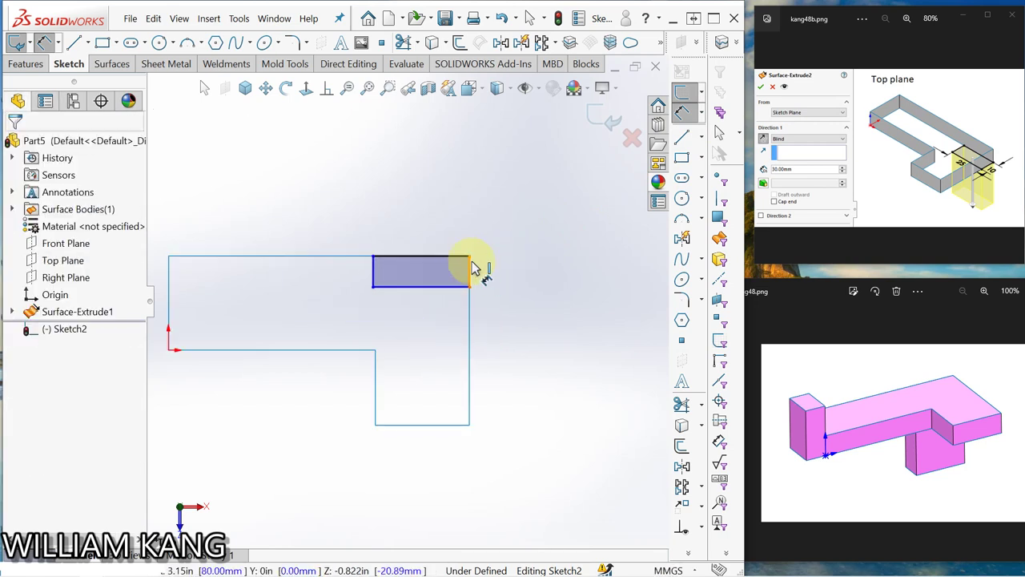
- Dimension the rectangle 10 mm tall and 25 mm wide, then view isometric
click(476, 272)
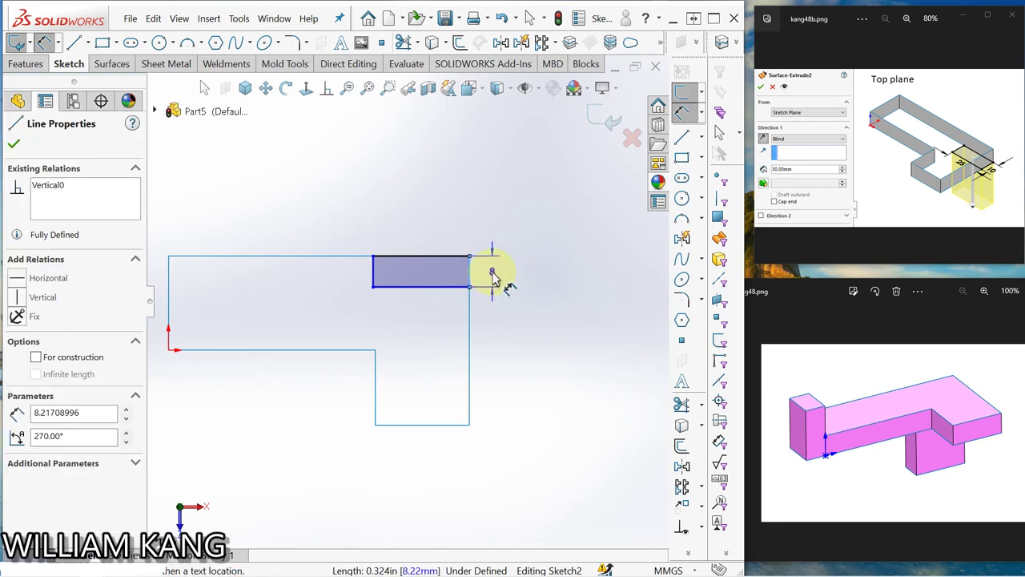
click(522, 270)
text(10)
key(Return)
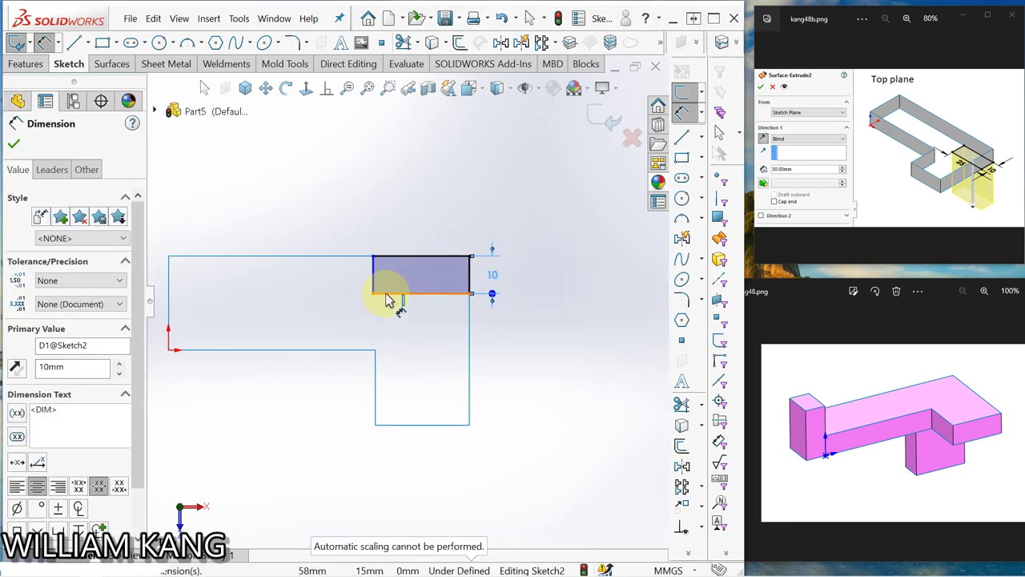
click(398, 295)
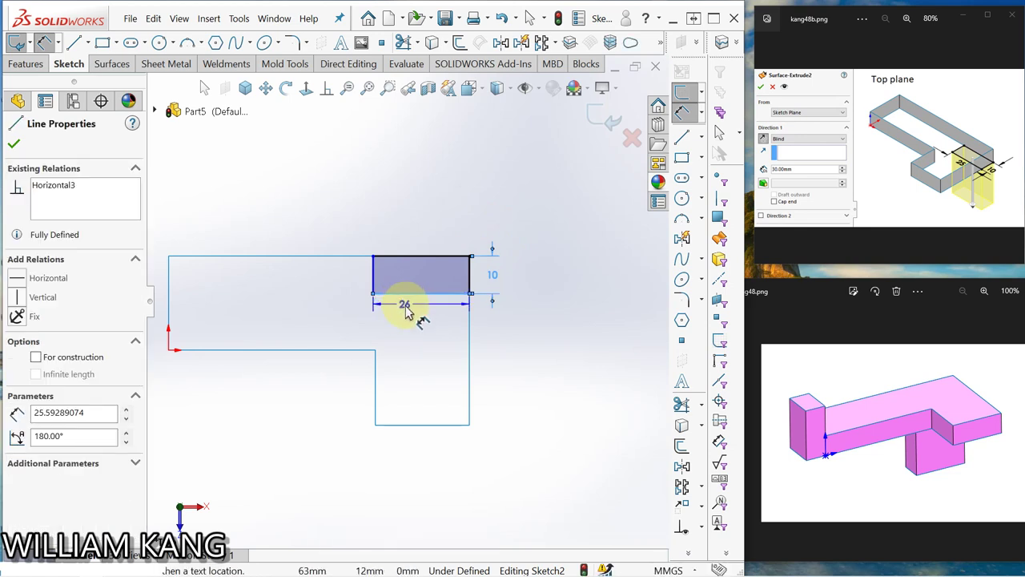
click(422, 314)
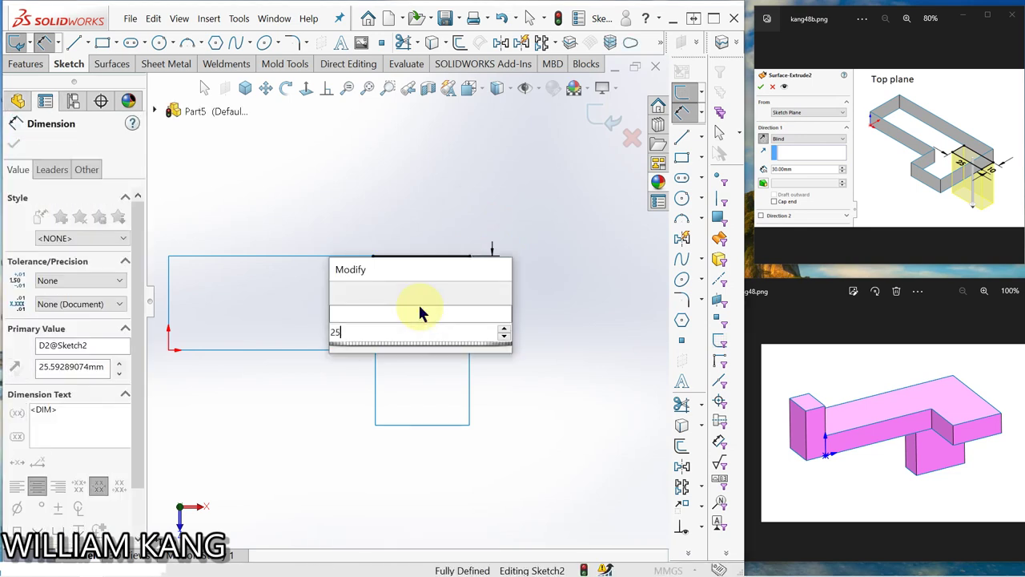
key(Return)
click(385, 155)
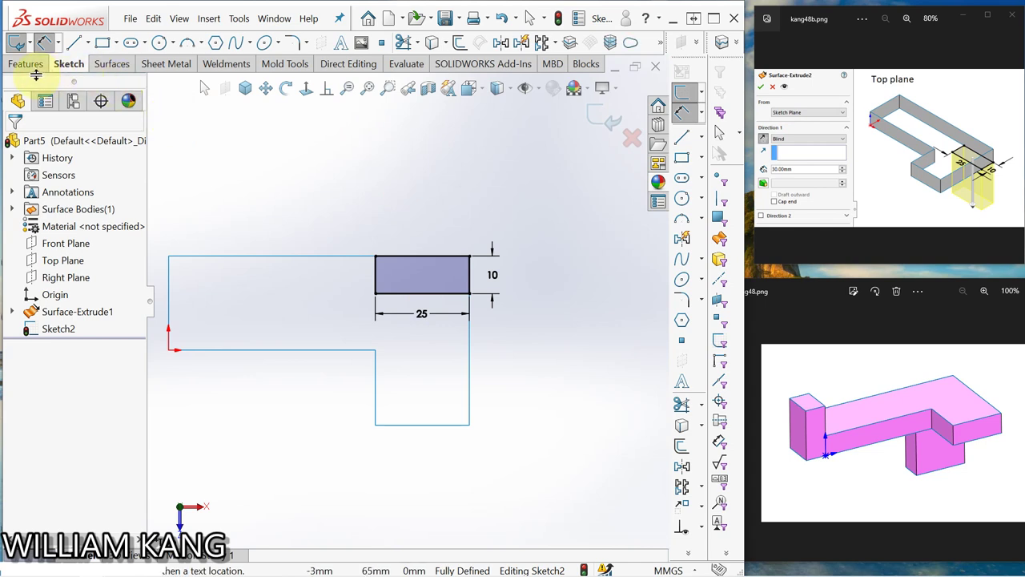
click(245, 87)
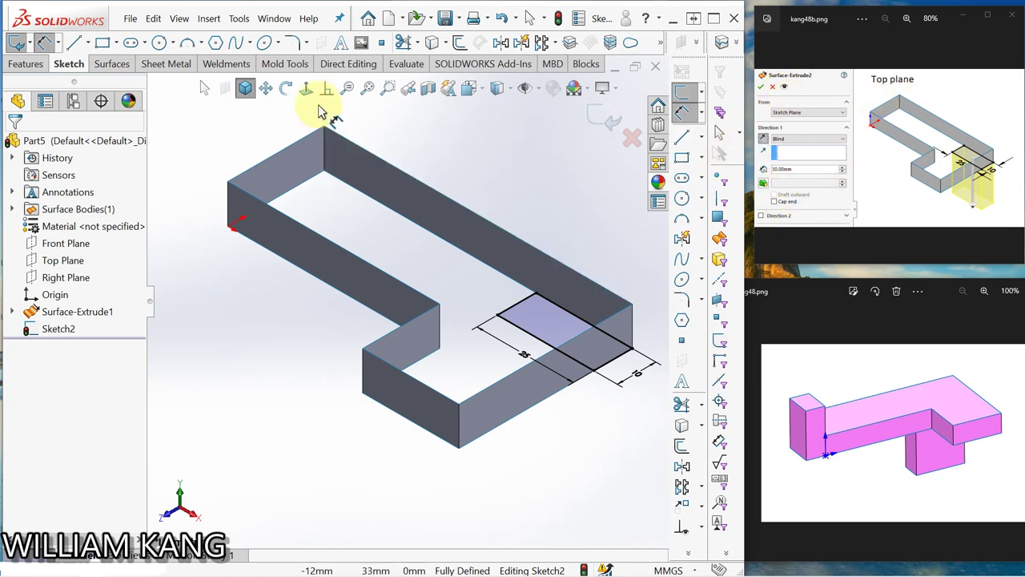
click(111, 64)
- Extrude the rectangle as a 30 mm surface in the reversed, downward direction
click(20, 47)
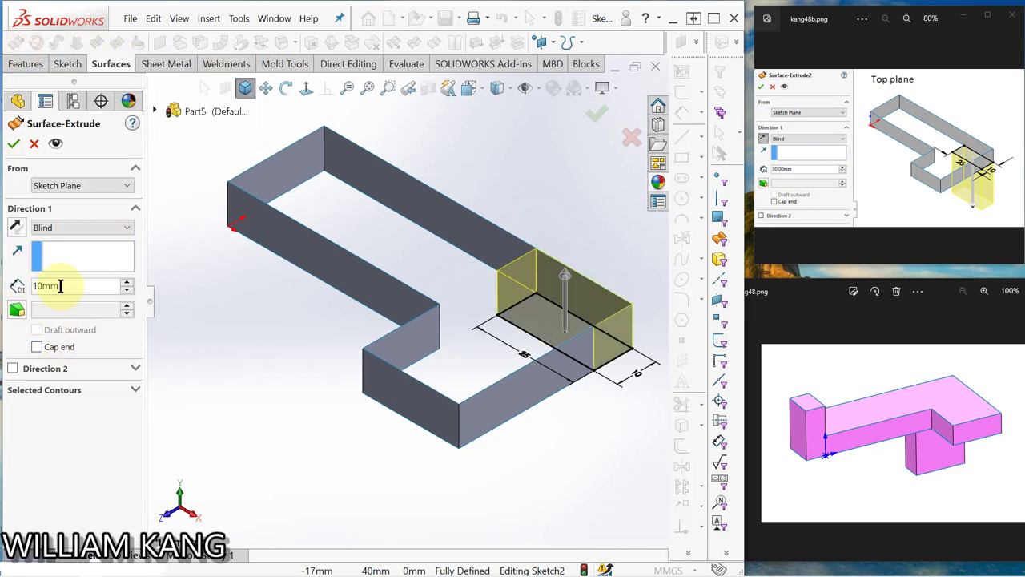
double_click(60, 286)
text(30)
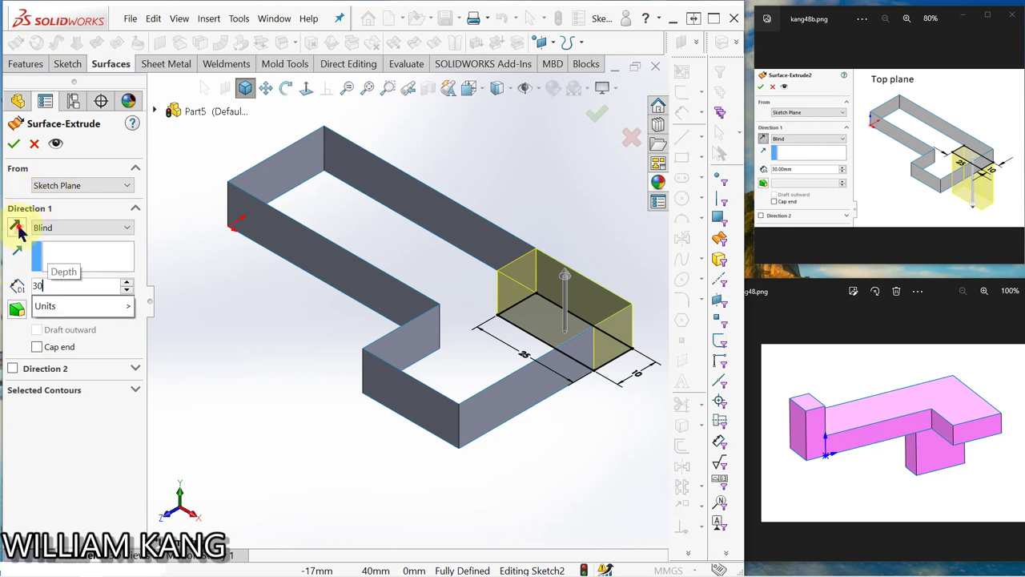
key(Return)
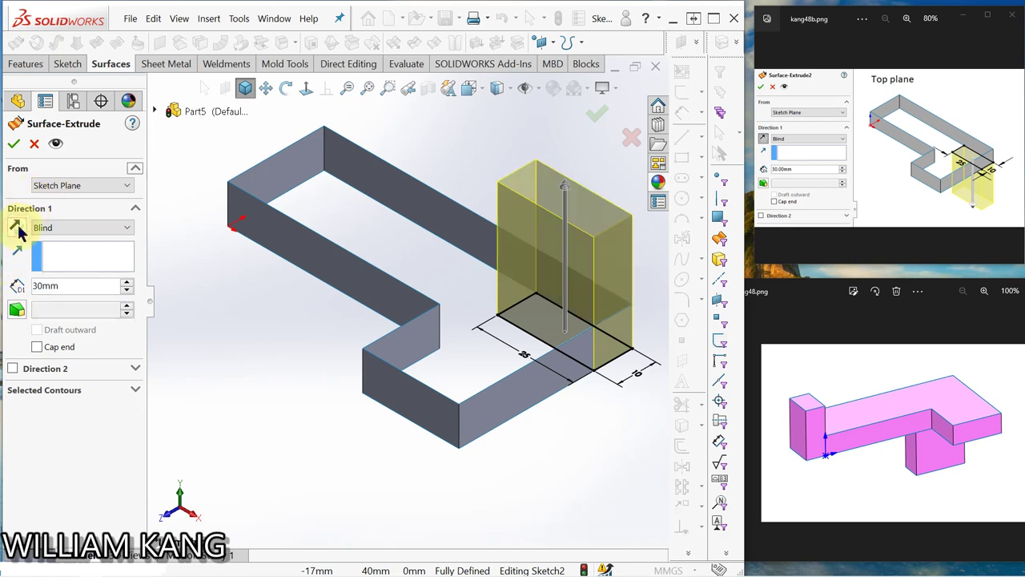
click(17, 228)
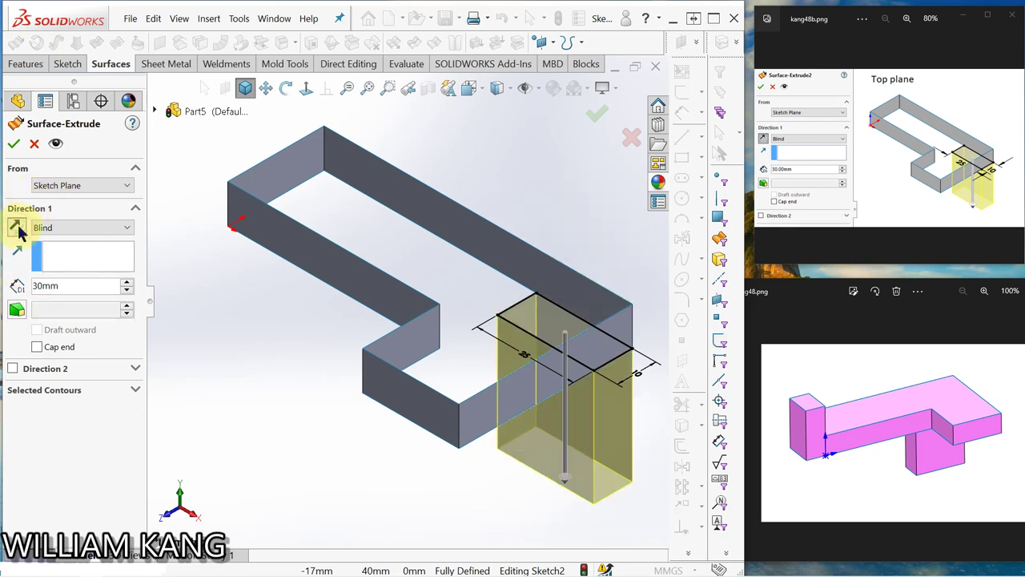
click(16, 144)
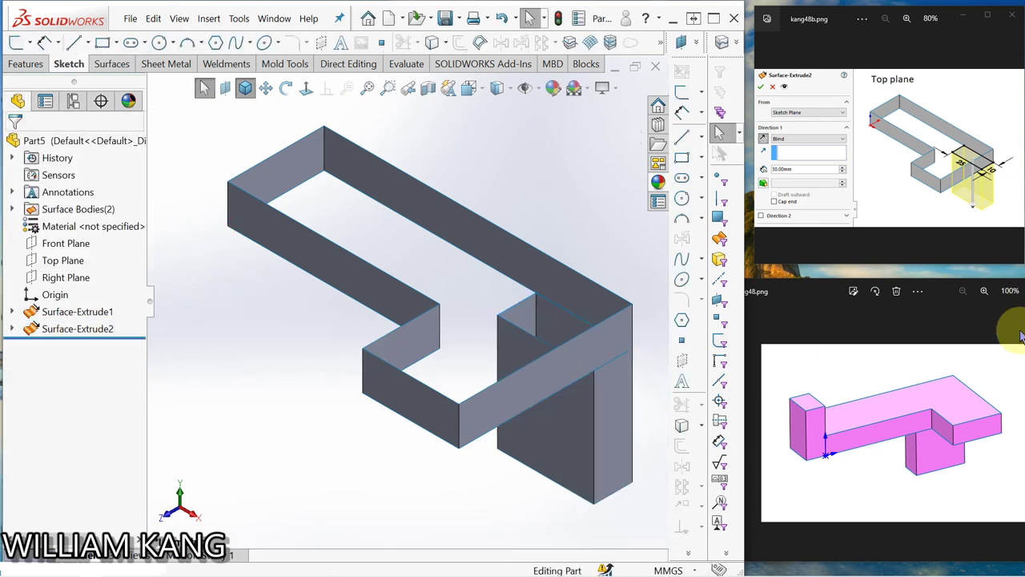
click(1016, 149)
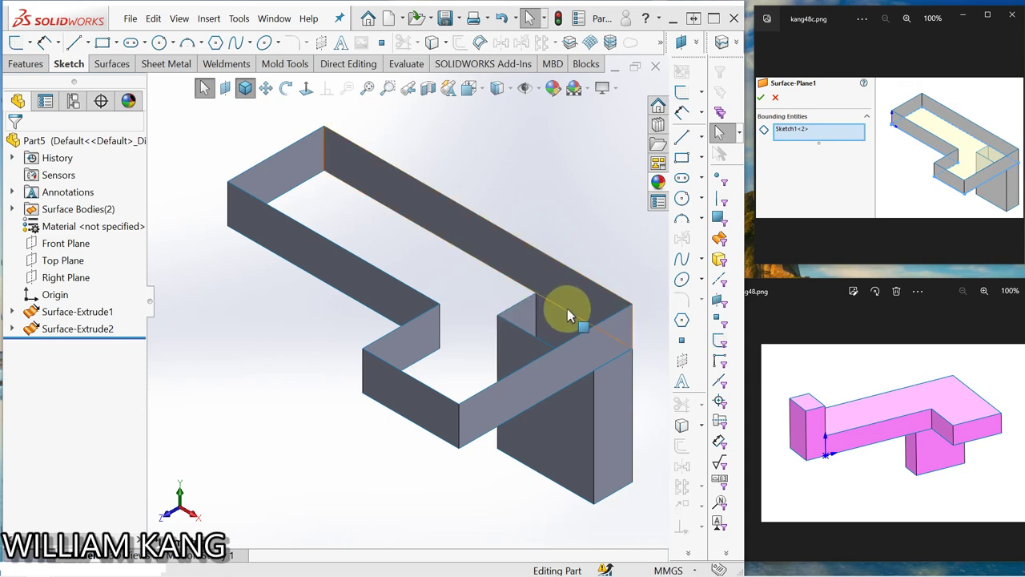
- Start Sketch3 on the Top Plane with nothing selected
click(77, 267)
click(84, 247)
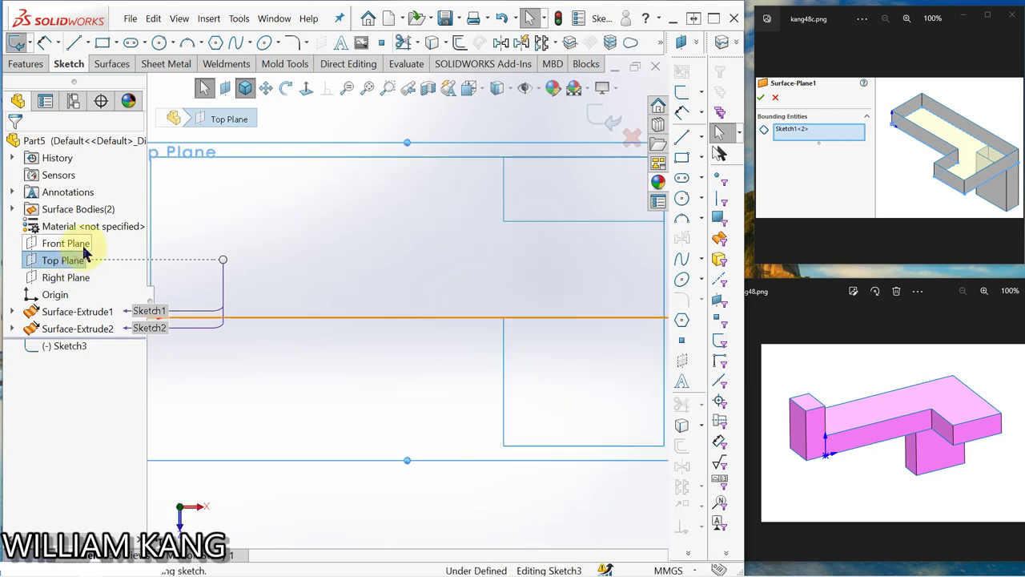
click(440, 171)
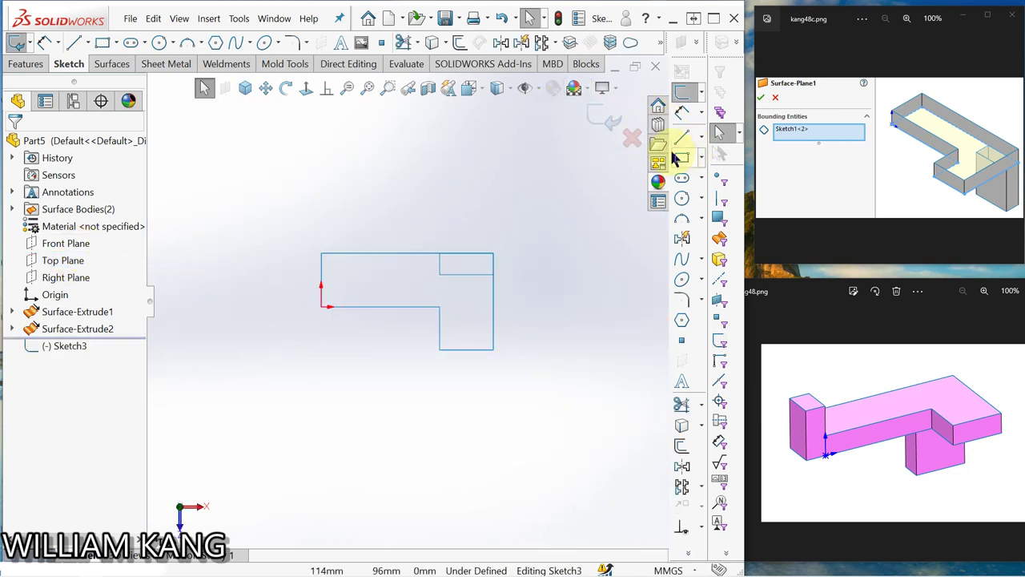
- Convert the top edges of the L profile and post surfaces into Sketch3 lines
click(432, 43)
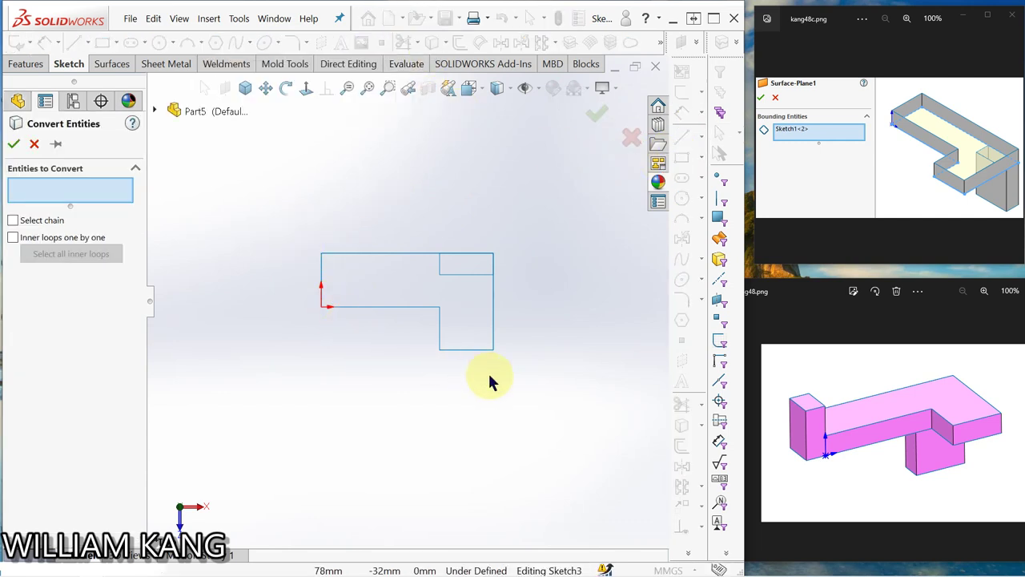
click(373, 255)
click(322, 274)
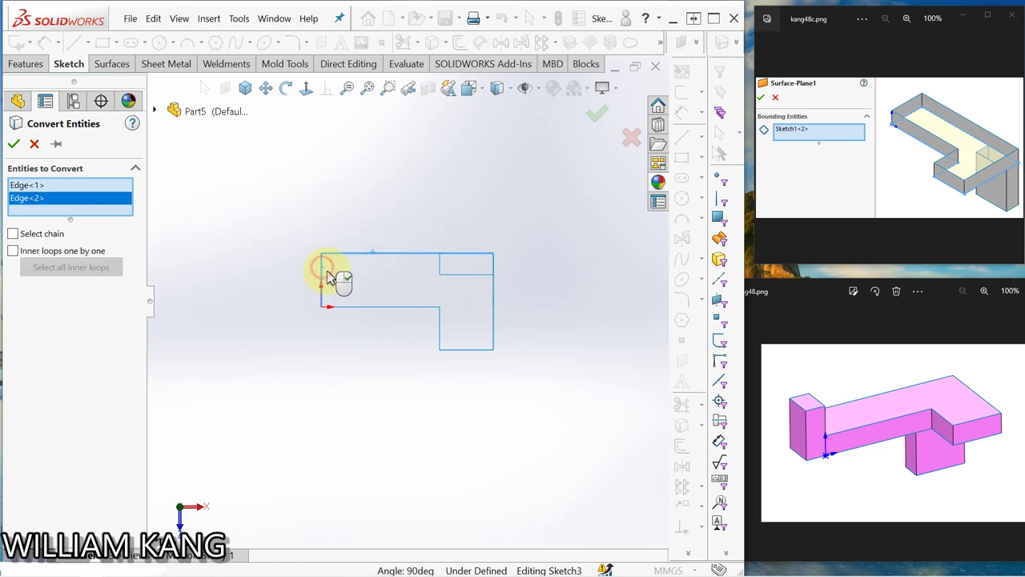
click(377, 307)
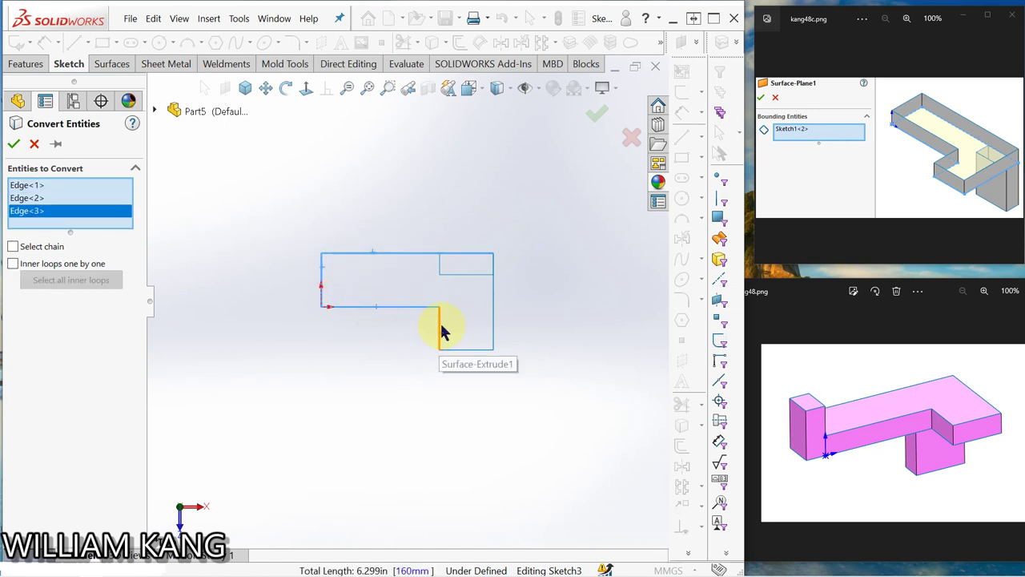
click(440, 328)
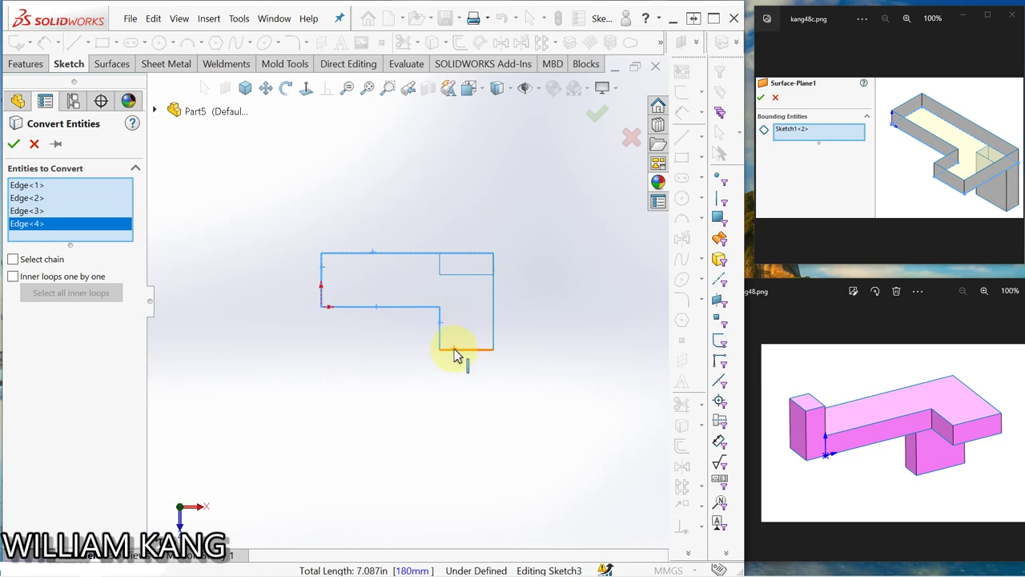
click(454, 351)
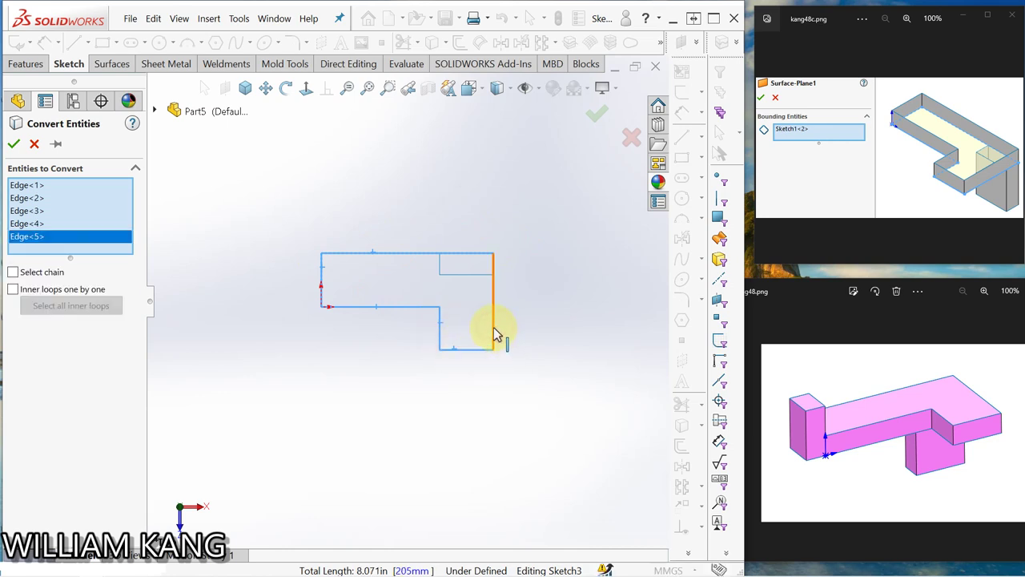
click(480, 275)
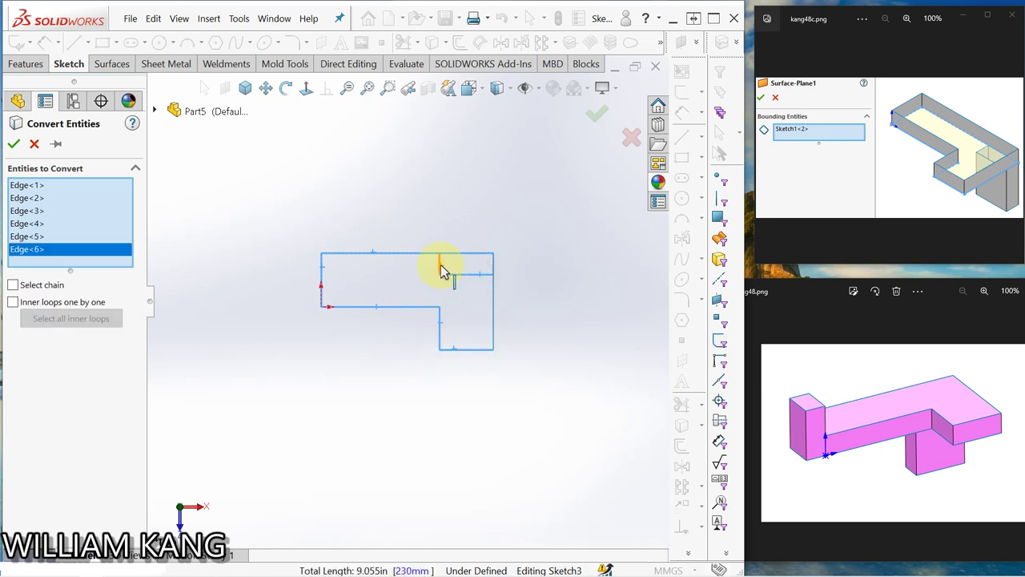
click(441, 270)
click(14, 146)
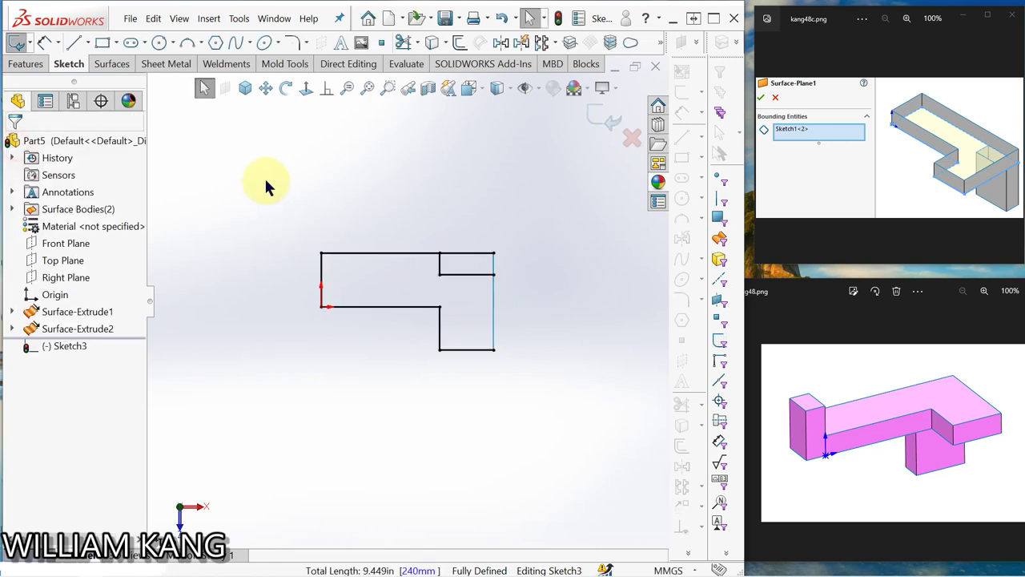
click(267, 186)
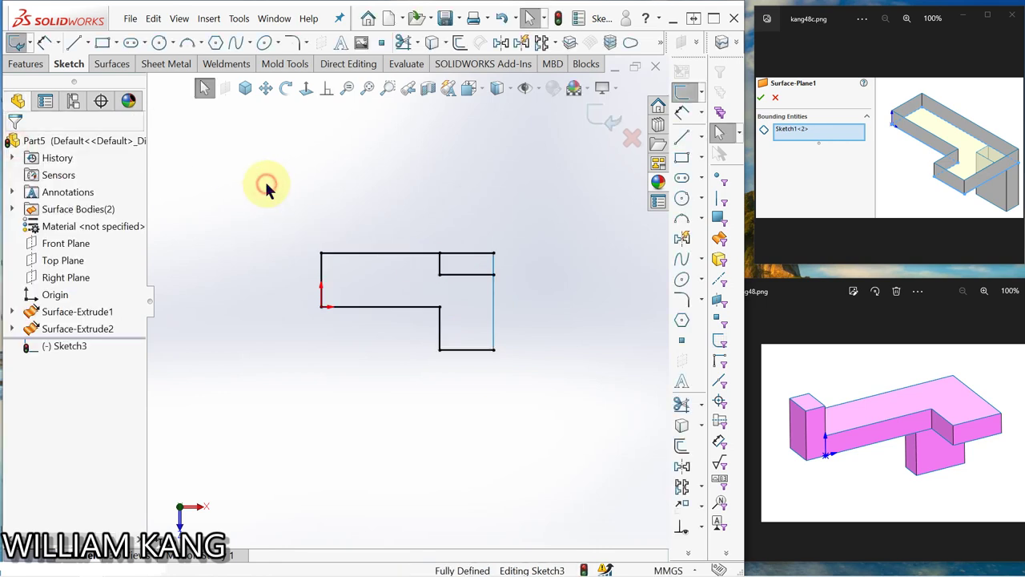
- Convert the right vertical edge as well to close the sketch outline
click(432, 46)
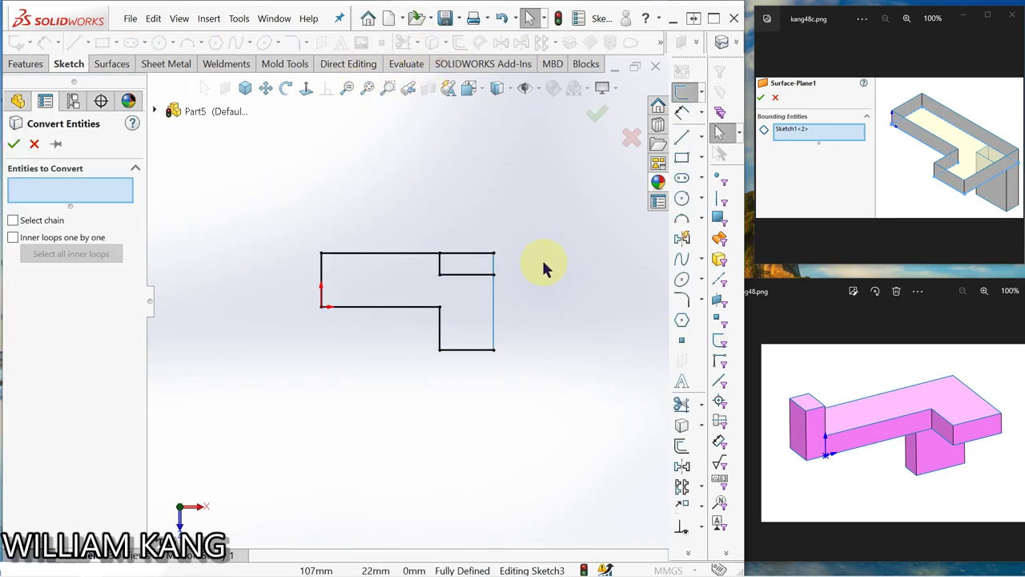
click(495, 306)
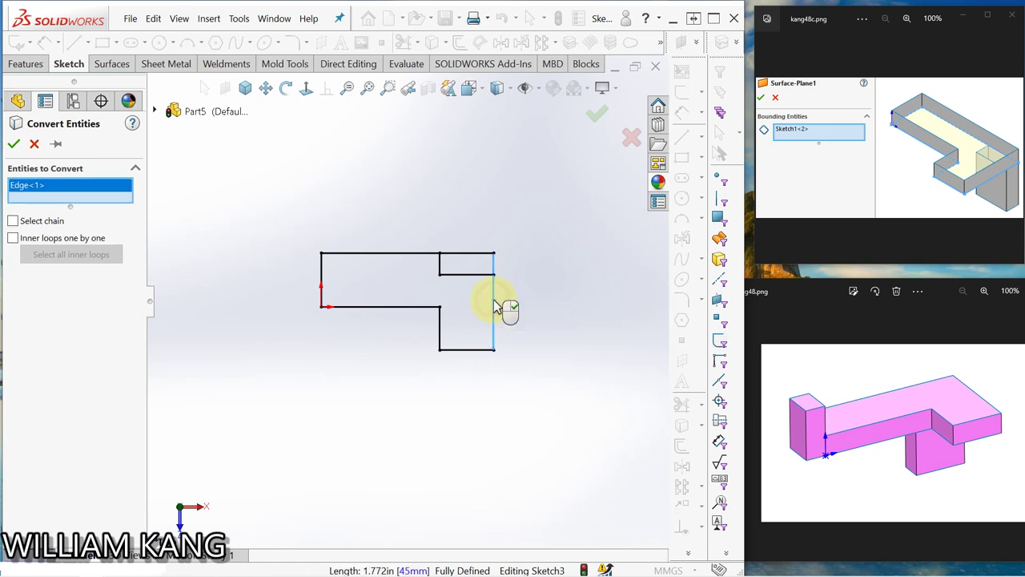
click(16, 145)
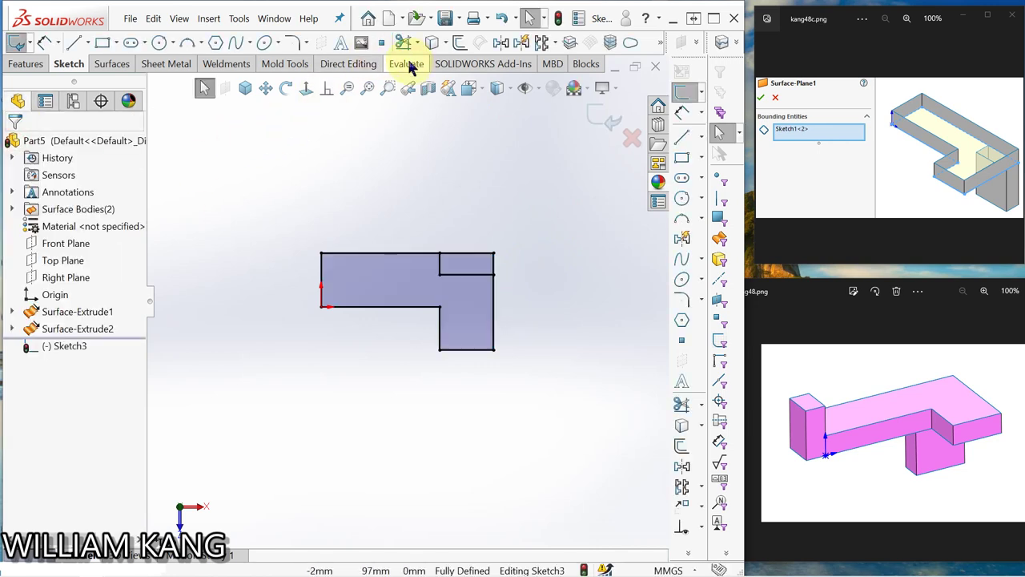
- Power-trim the unwanted top segment from Sketch3 and exit the sketch
click(681, 407)
mouse_move(471, 254)
mouse_down()
mouse_move(508, 262)
mouse_move(482, 259)
mouse_move(516, 223)
mouse_up()
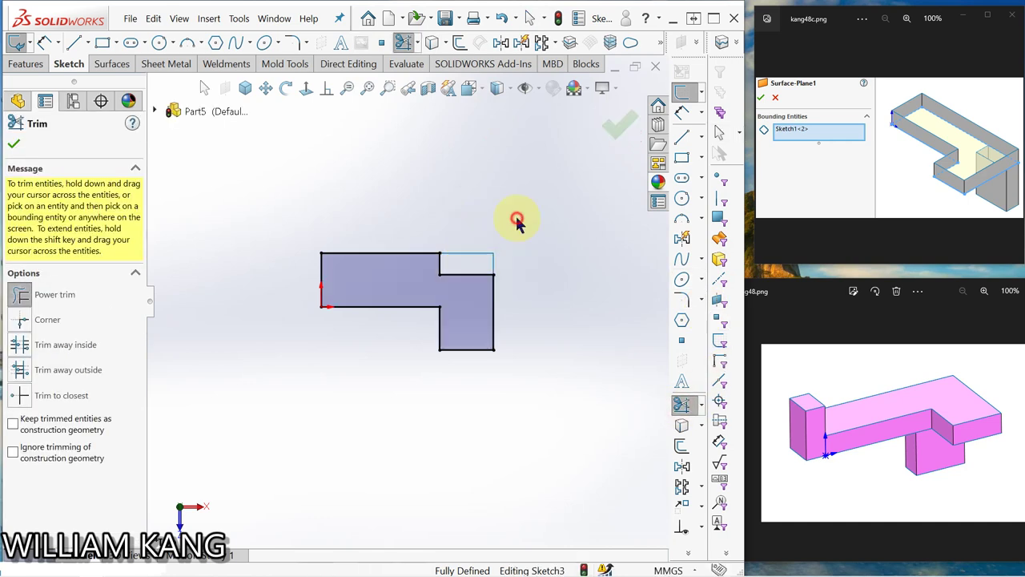
click(617, 127)
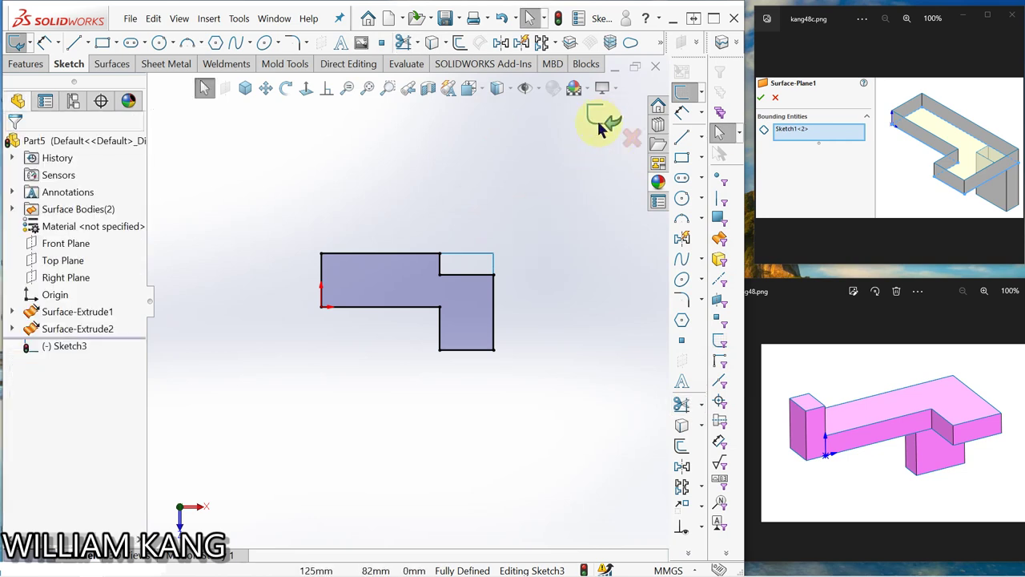
click(601, 128)
mouse_move(553, 286)
middle_down()
mouse_move(556, 235)
mouse_move(497, 230)
mouse_move(531, 222)
middle_up()
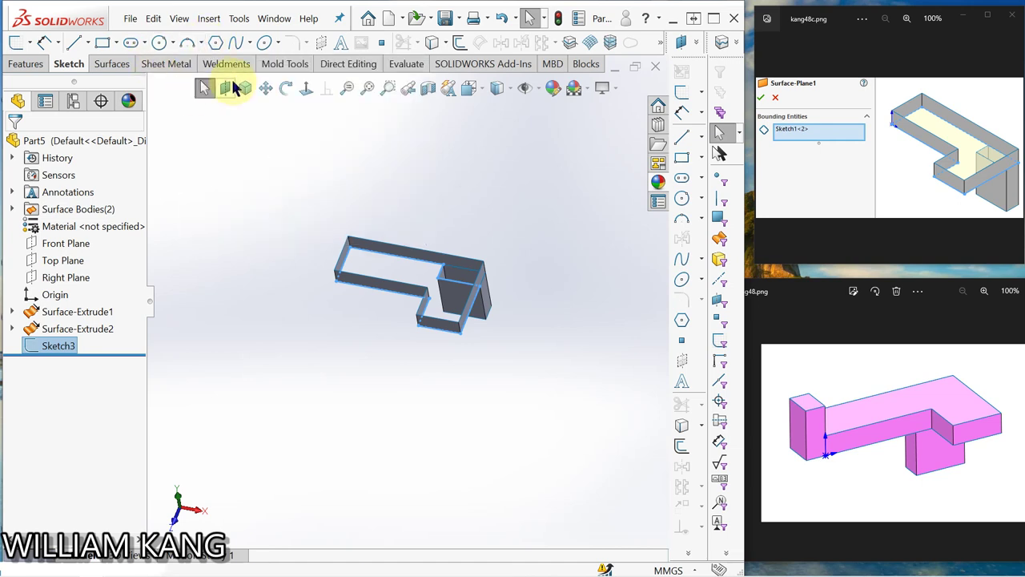
- Create Surface-Plane1, a planar surface bounded by the Sketch3 outline
click(120, 65)
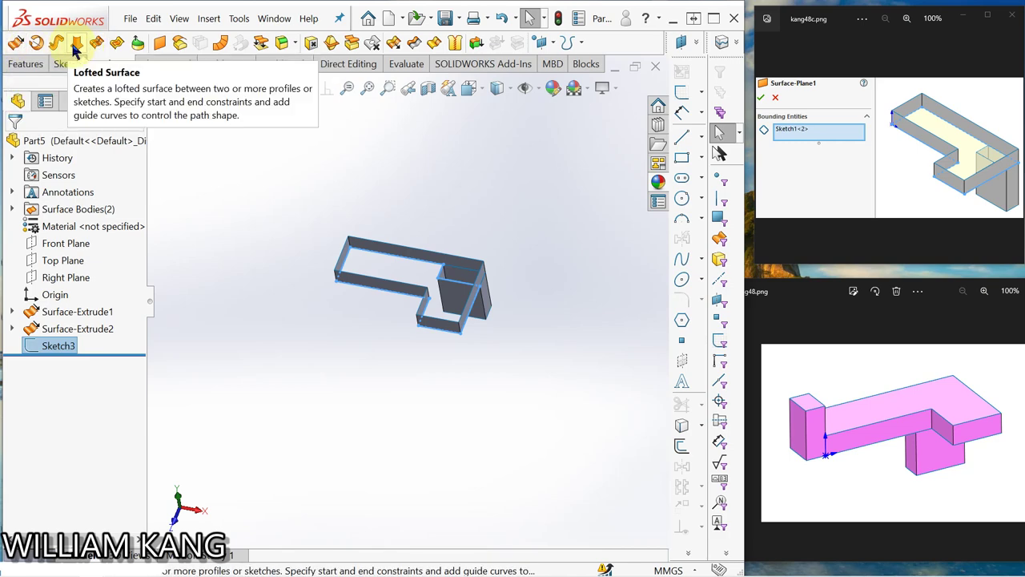
click(158, 44)
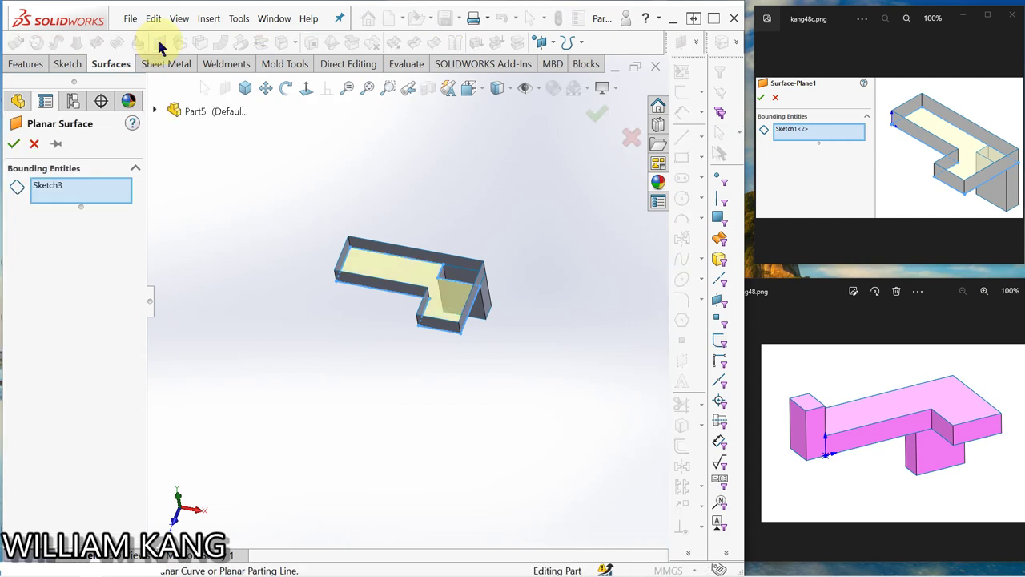
click(15, 147)
middle_drag(165, 200, 242, 228)
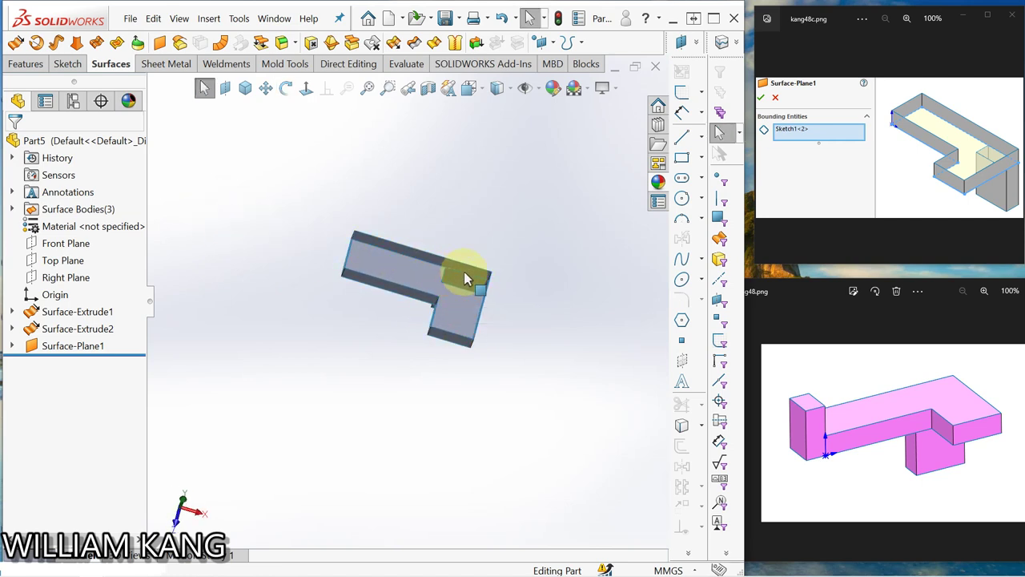
- Orbit the model and advance the reference images to the Surface-Plane3 step
middle_drag(446, 278, 305, 425)
middle_drag(421, 361, 304, 203)
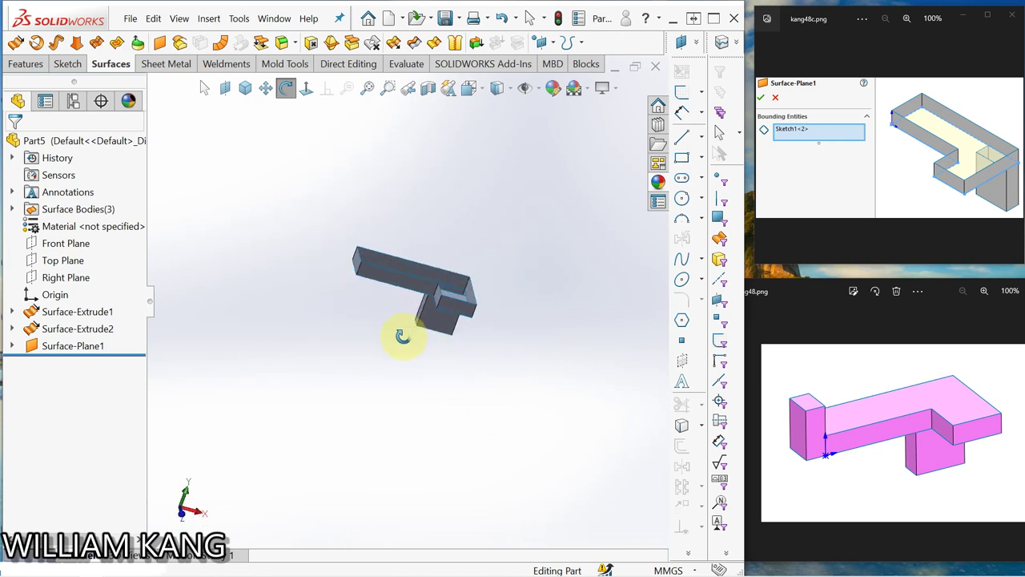
key(Escape)
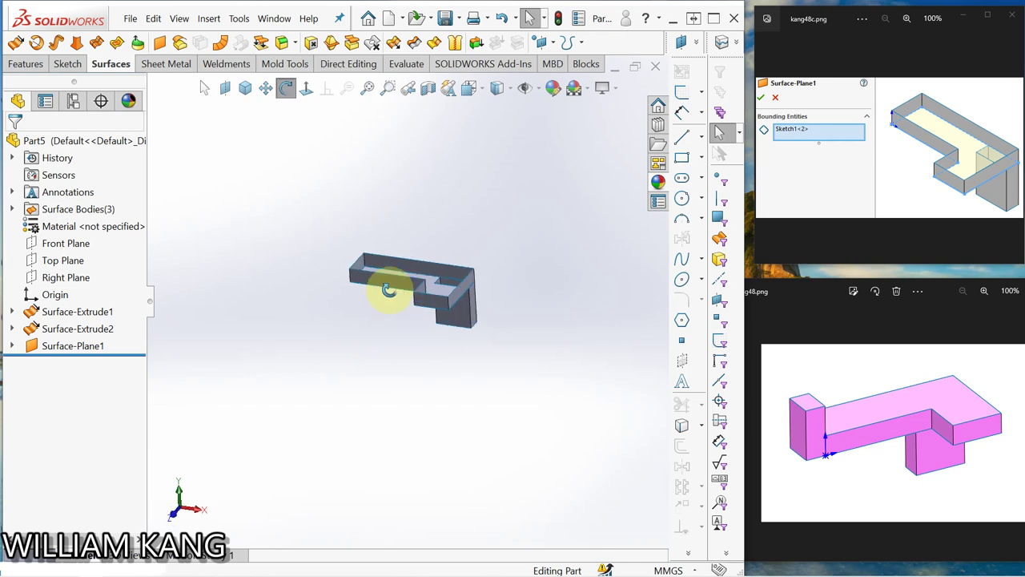
click(1013, 148)
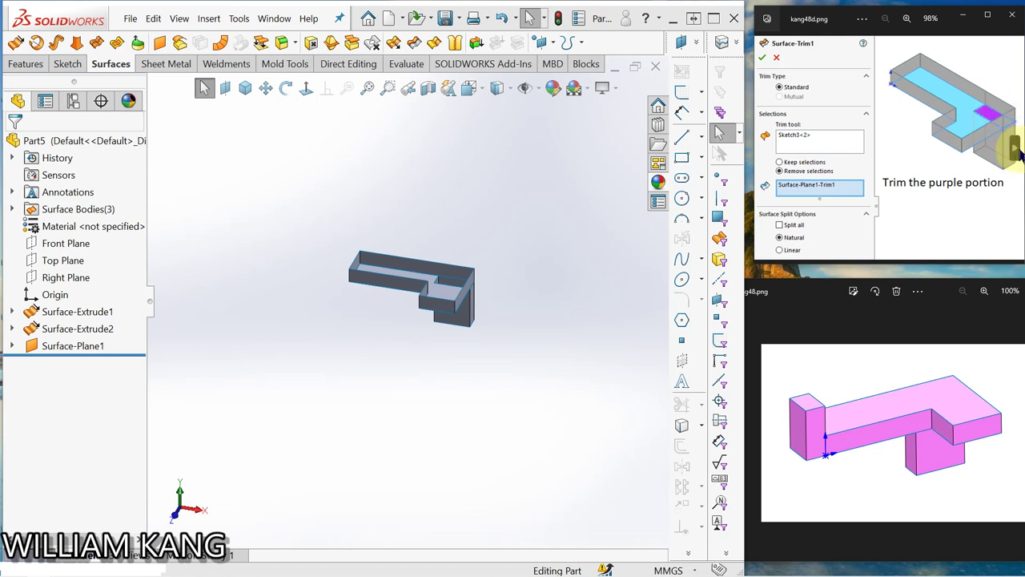
click(1014, 149)
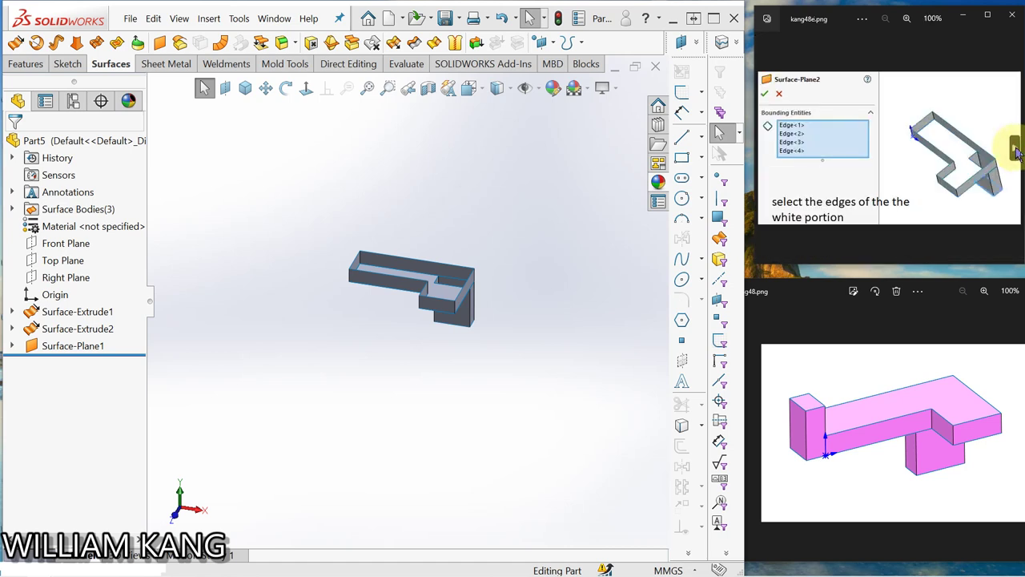
click(1014, 149)
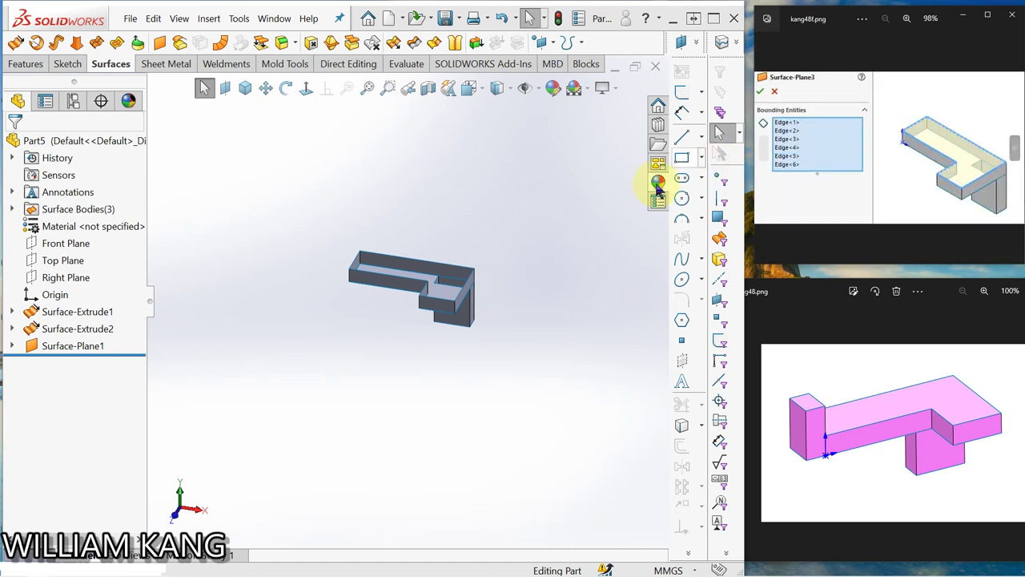
middle_drag(617, 227, 585, 252)
- Attempt a planar surface bounded by five edges of the part
click(161, 44)
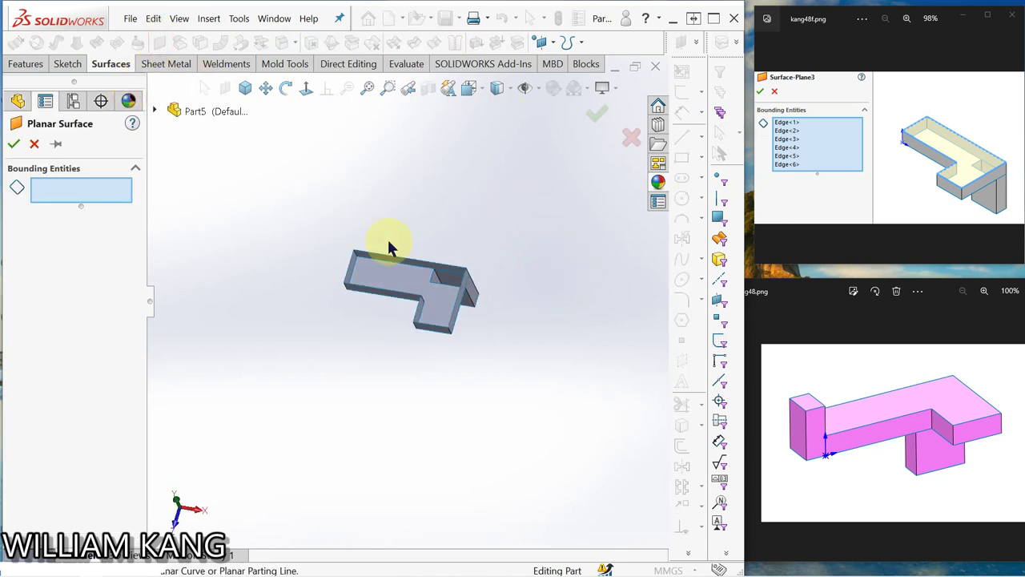
click(399, 261)
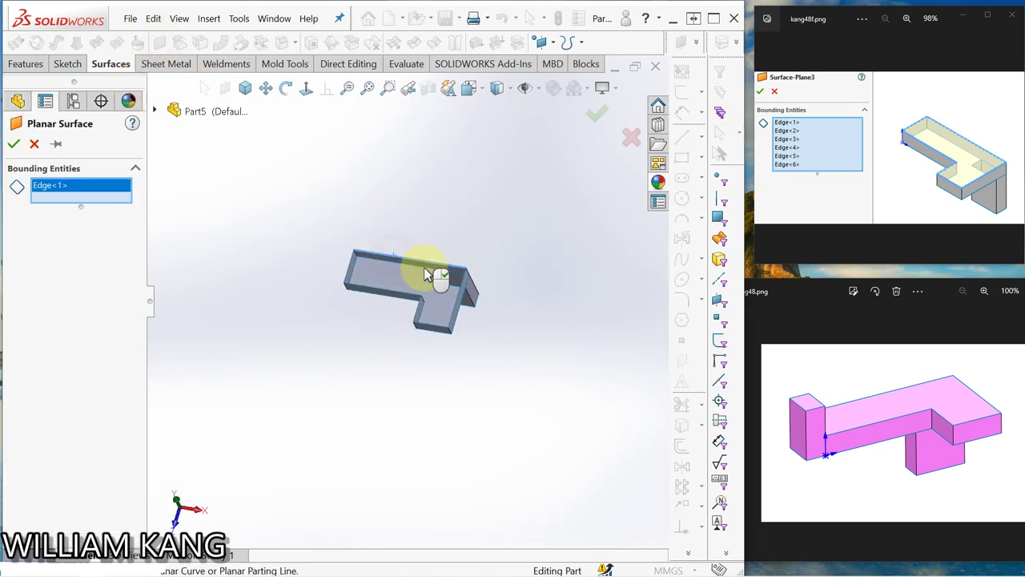
click(461, 302)
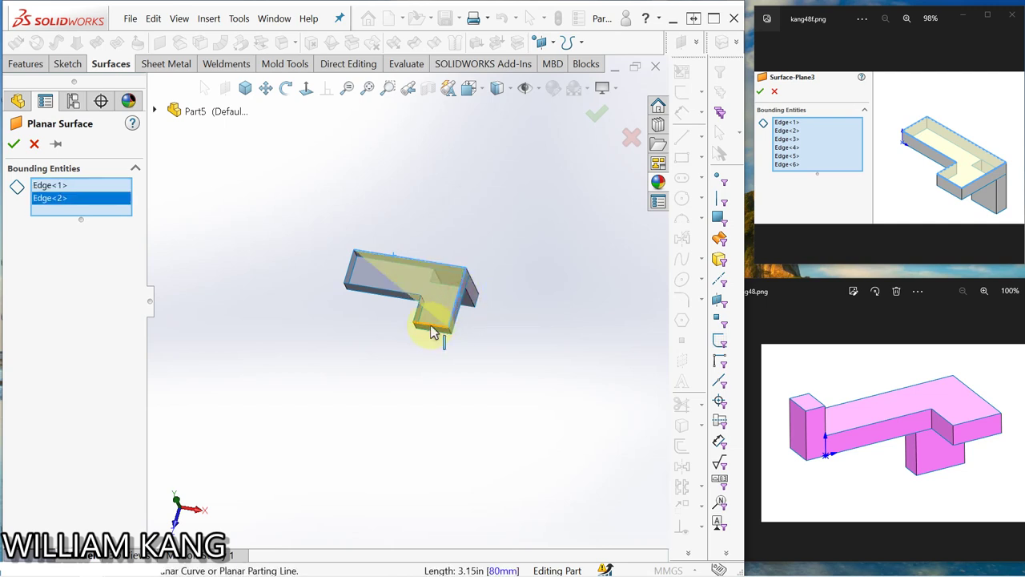
click(432, 328)
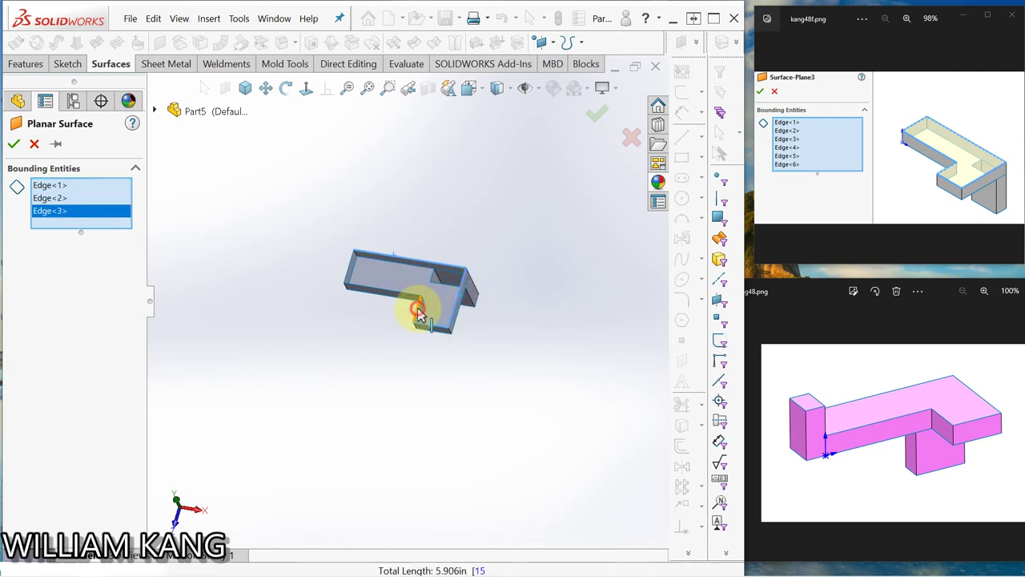
click(409, 304)
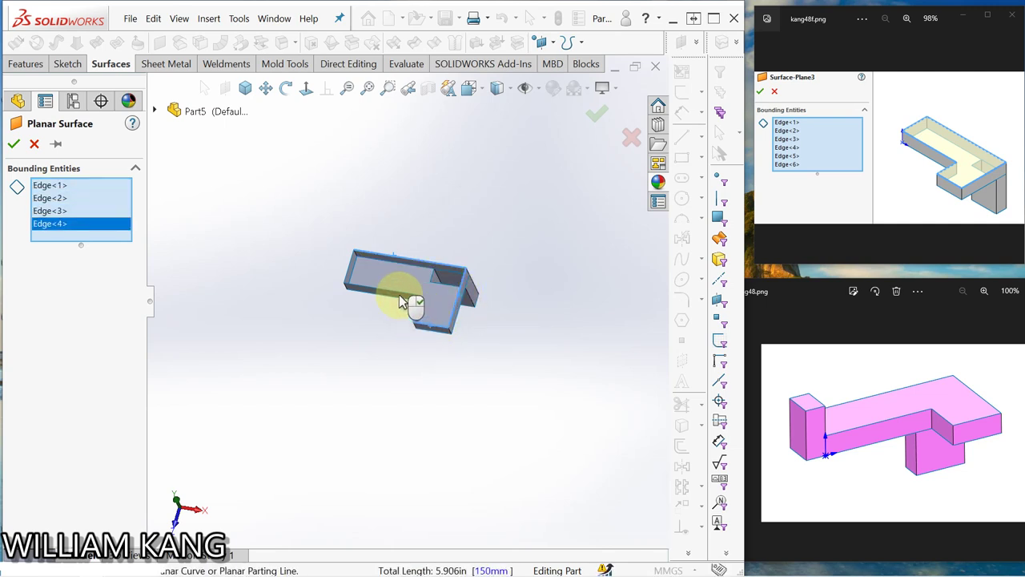
click(349, 273)
middle_drag(523, 341, 457, 309)
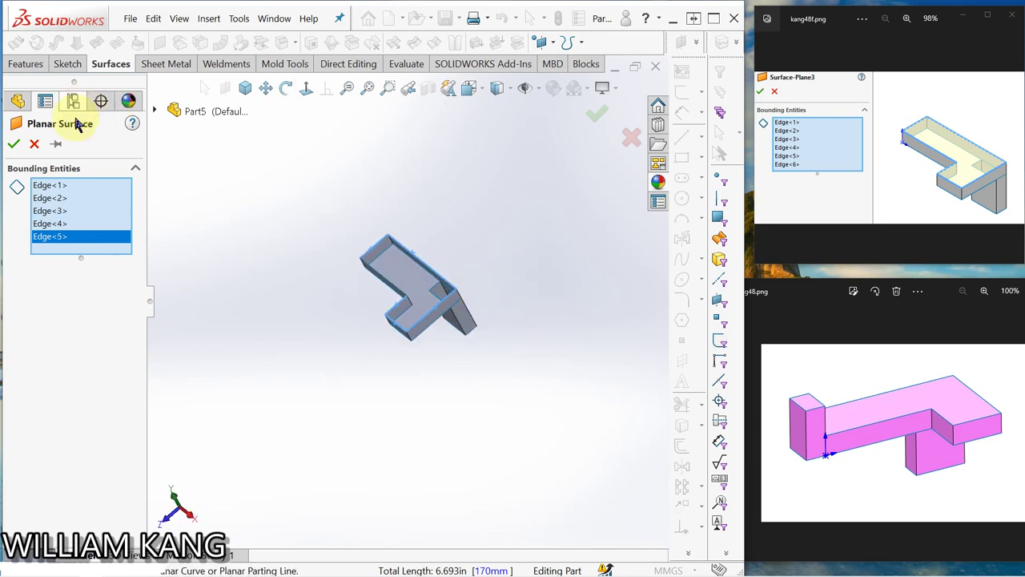
click(13, 146)
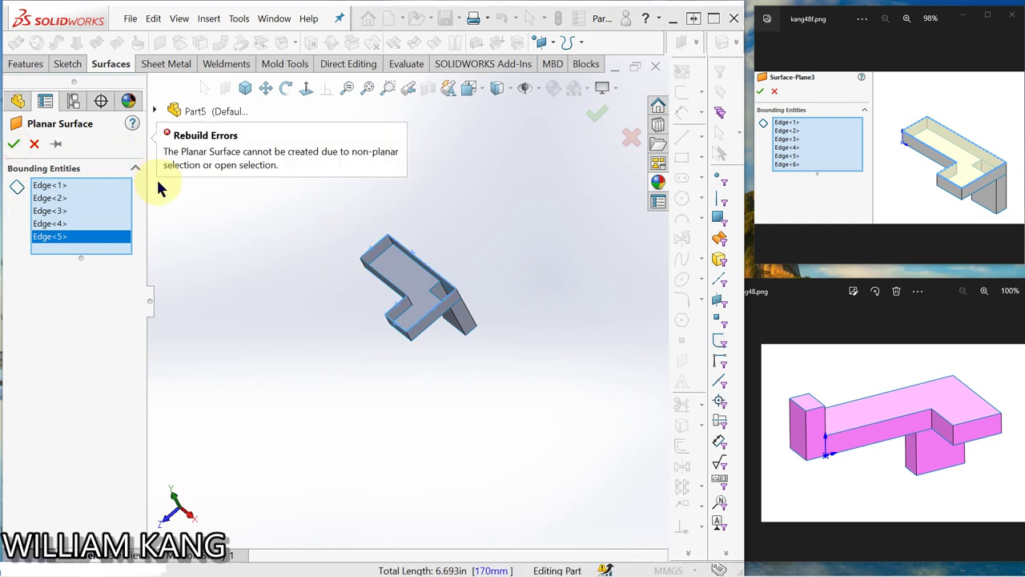
- Cancel the failed non-planar surface and orbit the post upright
middle_drag(179, 213, 108, 199)
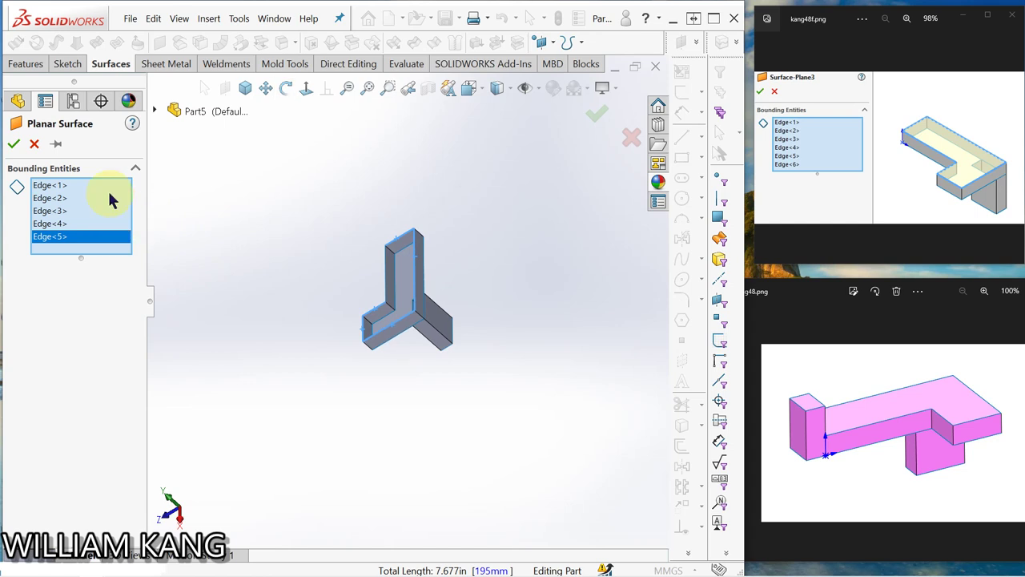
click(35, 145)
middle_drag(293, 270, 347, 179)
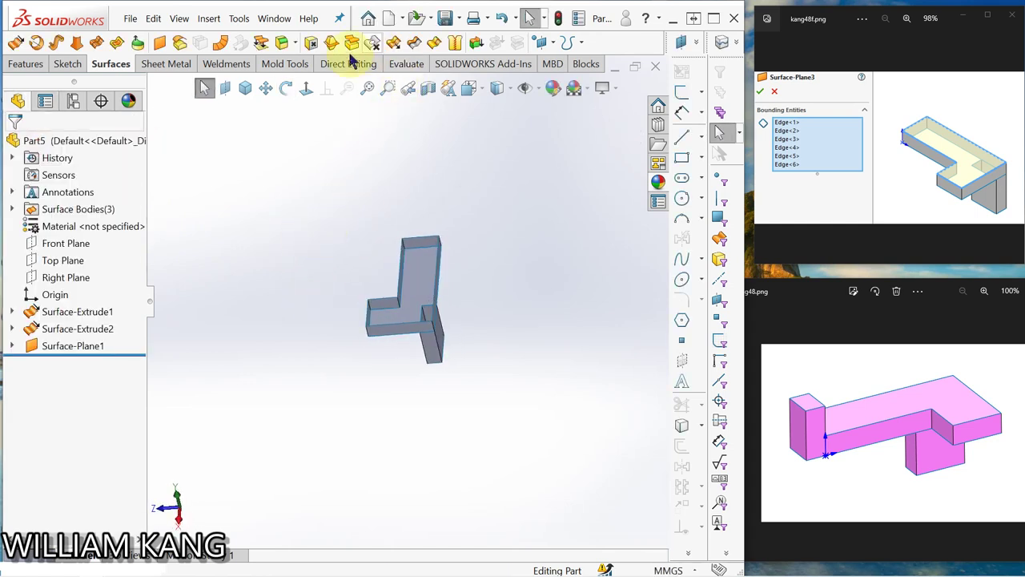
- Cap the L-shaped opening with a planar surface bounded by its six edges
click(159, 44)
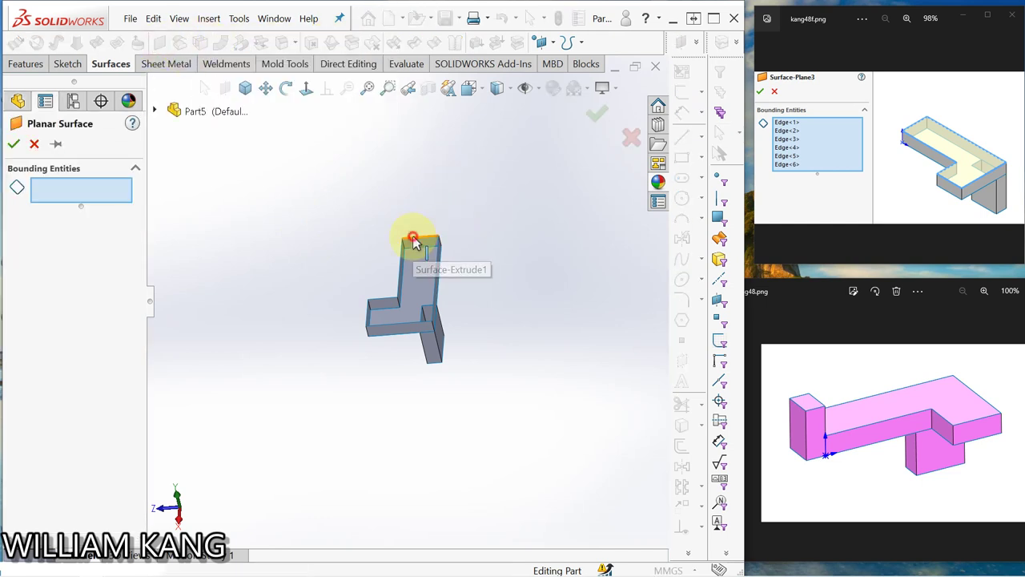
click(414, 241)
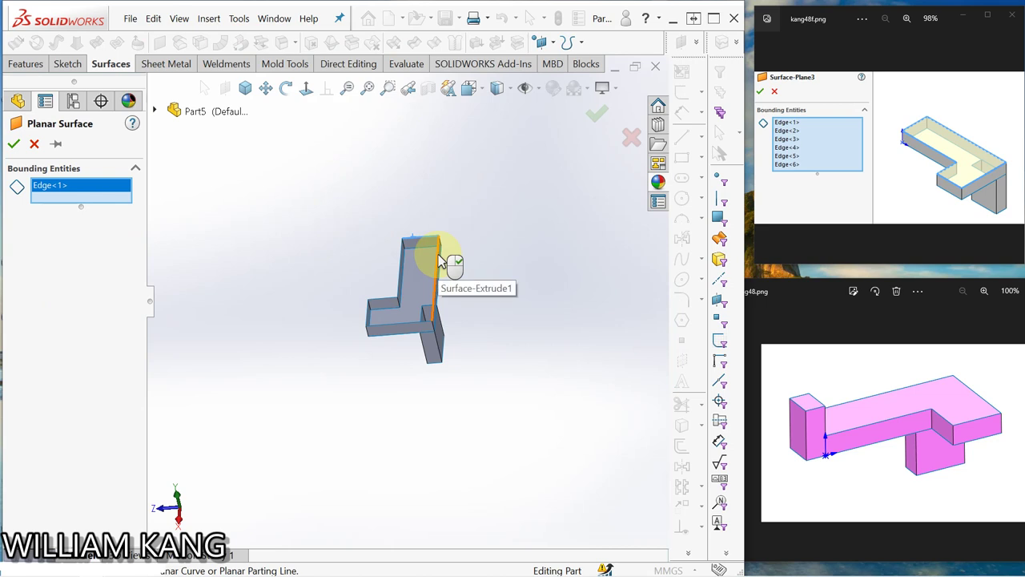
click(439, 260)
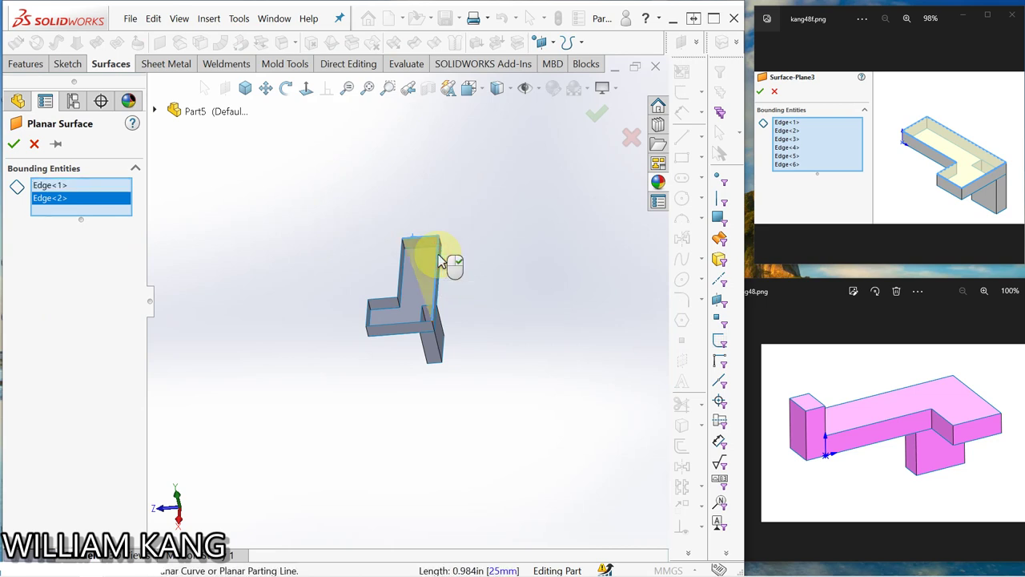
click(413, 329)
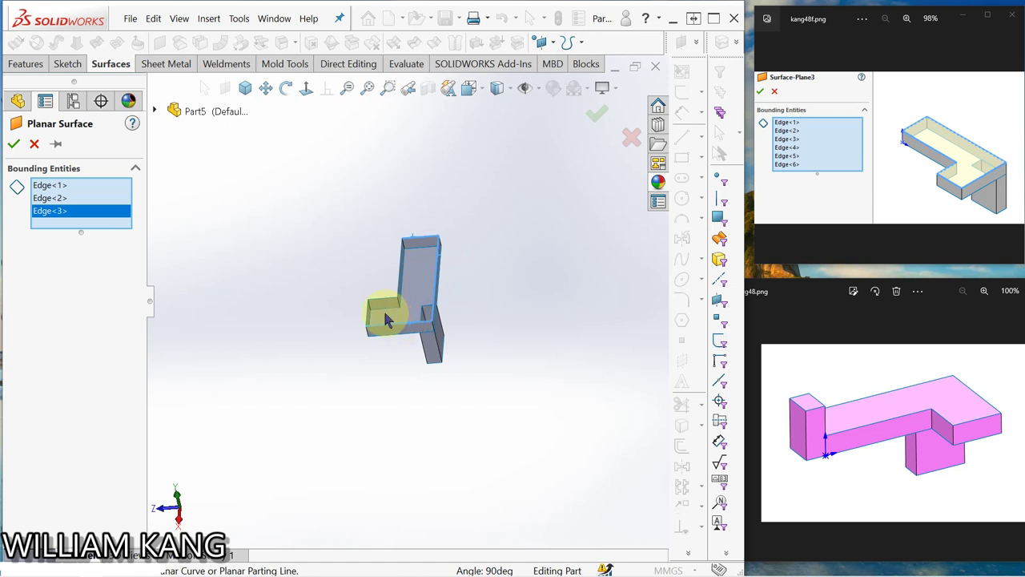
click(370, 319)
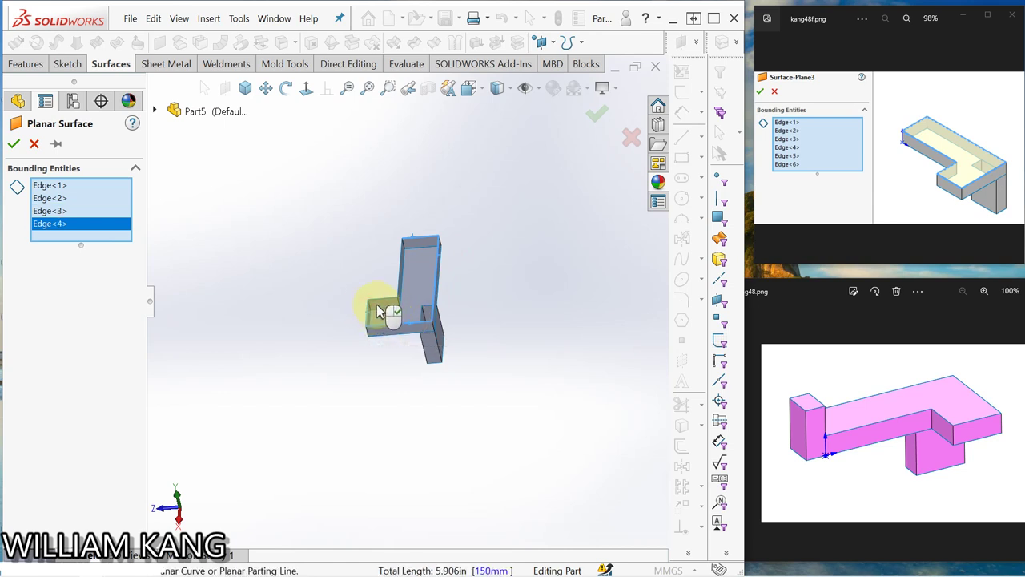
click(401, 290)
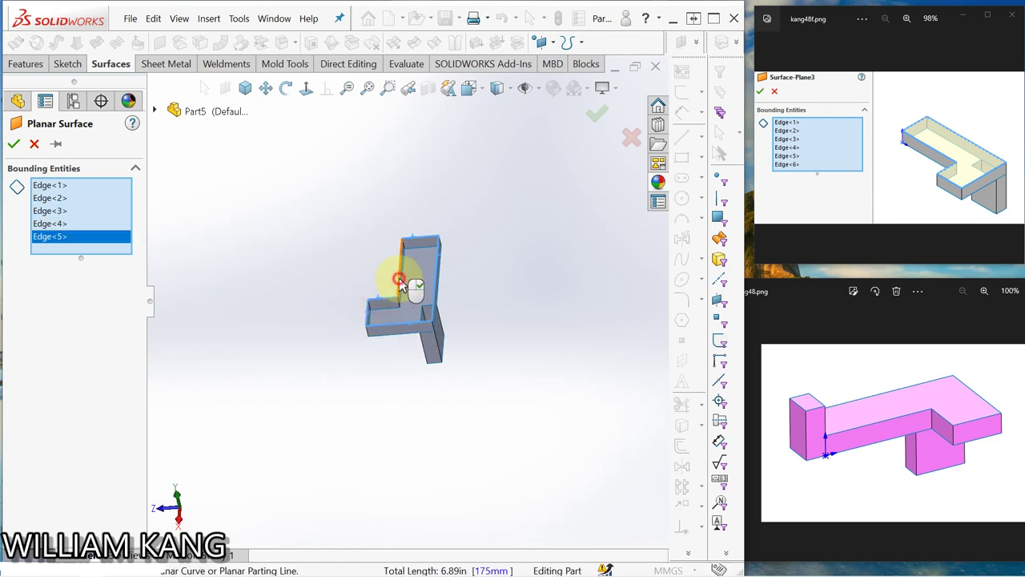
click(400, 280)
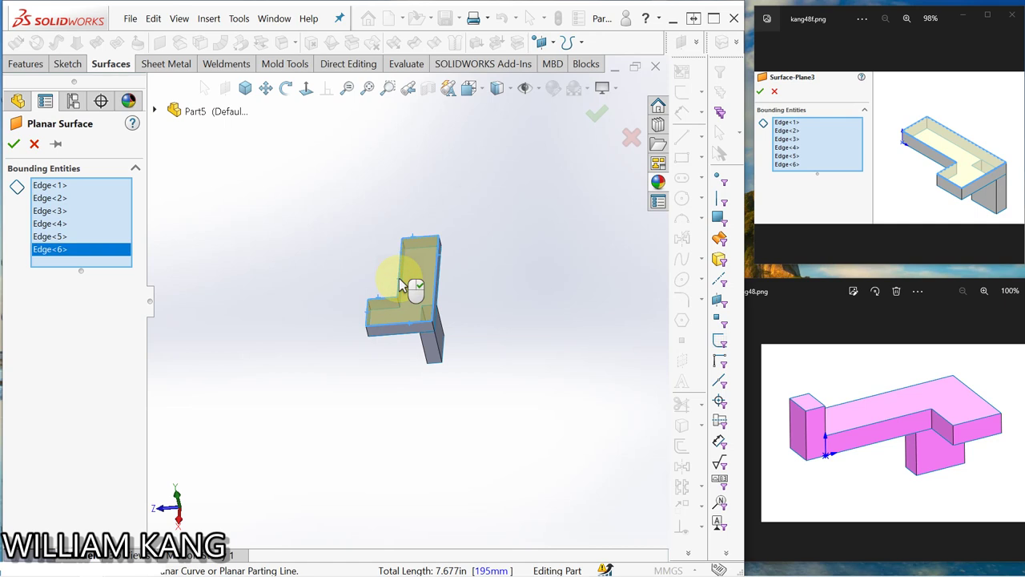
click(14, 145)
middle_drag(361, 217, 494, 271)
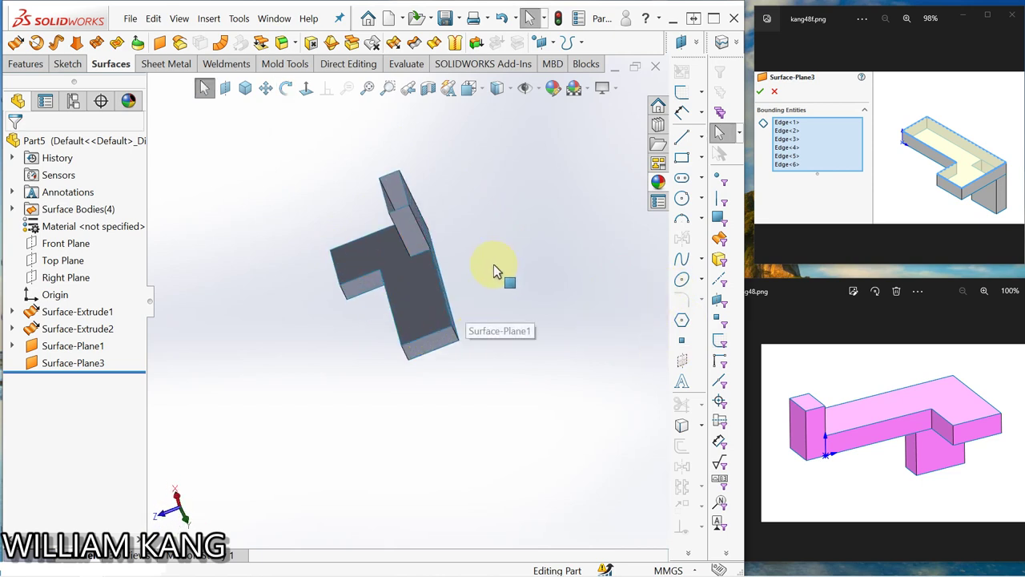
- Show the part in isometric view beside the 25 mm extrude reference step
key(ctrl+7)
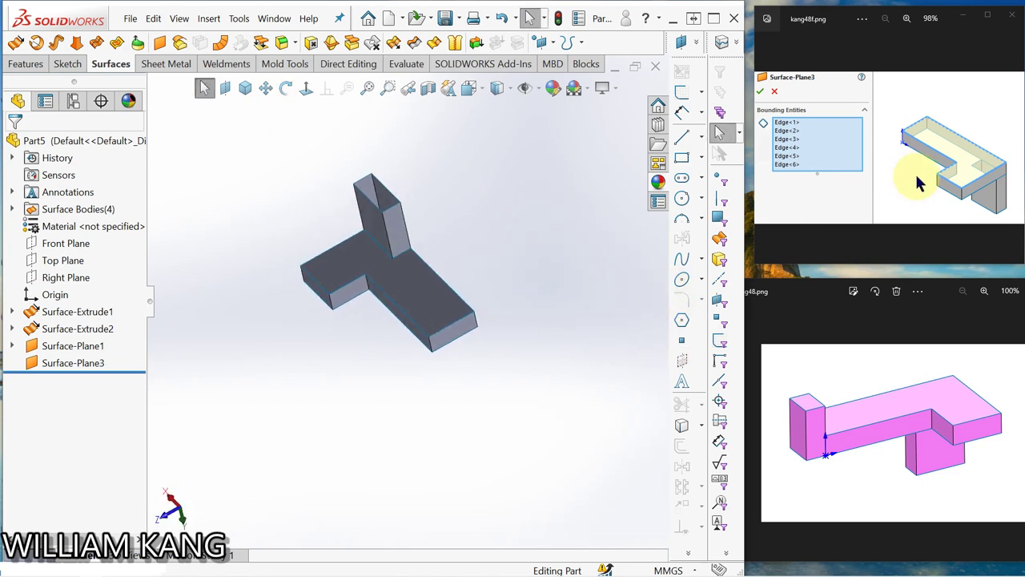
middle_drag(432, 266, 496, 152)
click(1016, 147)
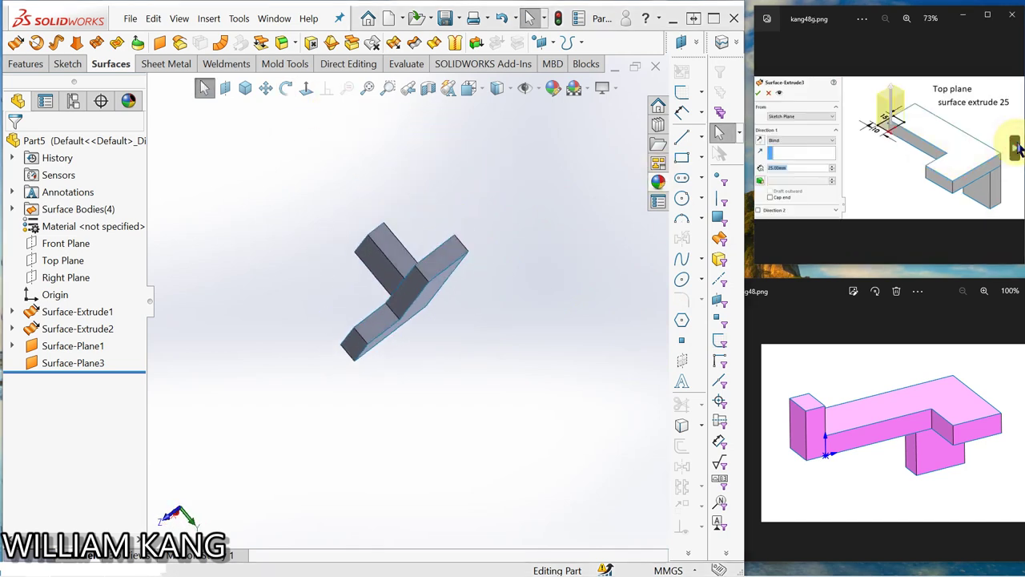
click(245, 87)
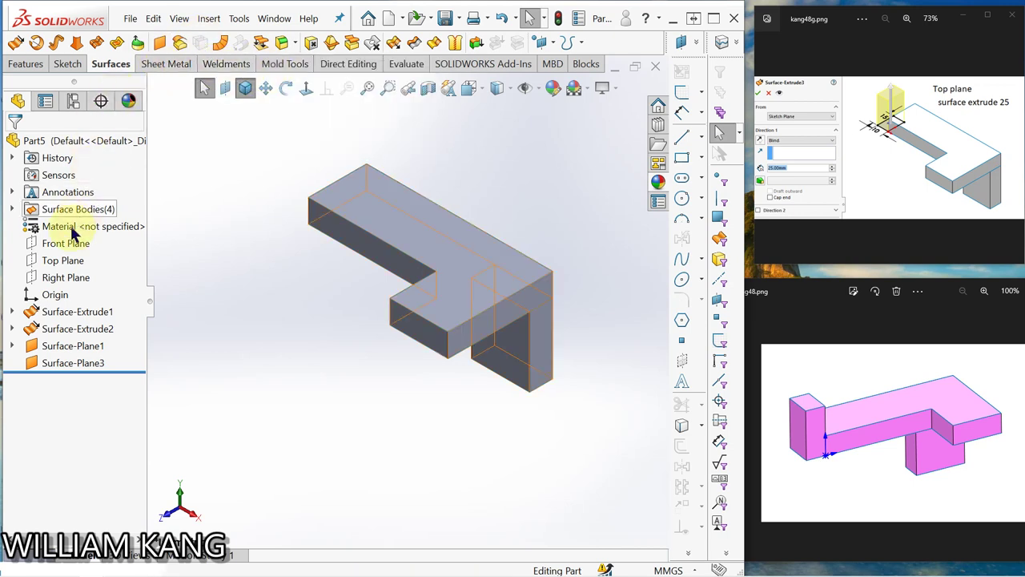
- Start a sketch on the Top Plane and draw a corner rectangle at the part's left edge
click(75, 262)
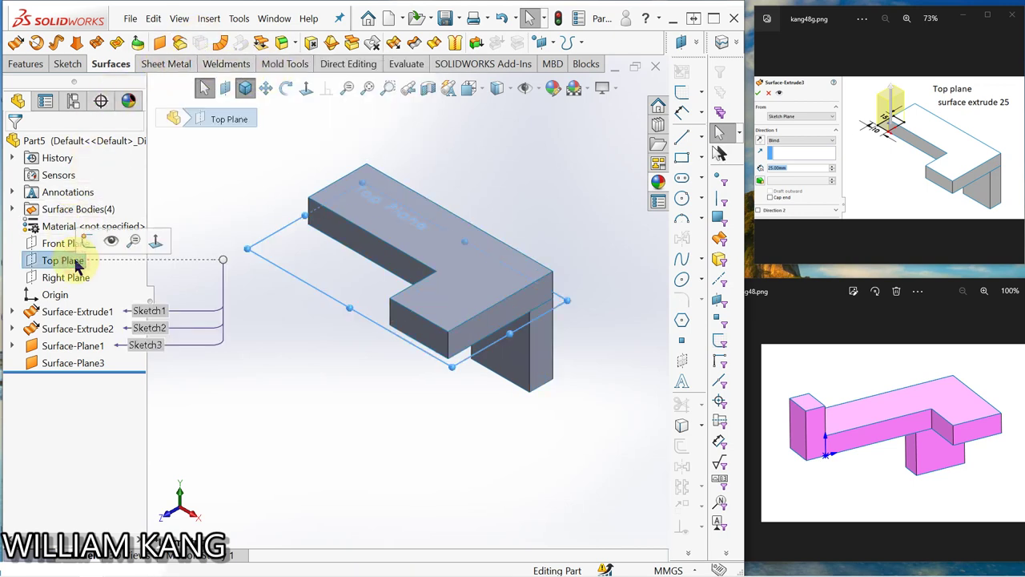
click(250, 341)
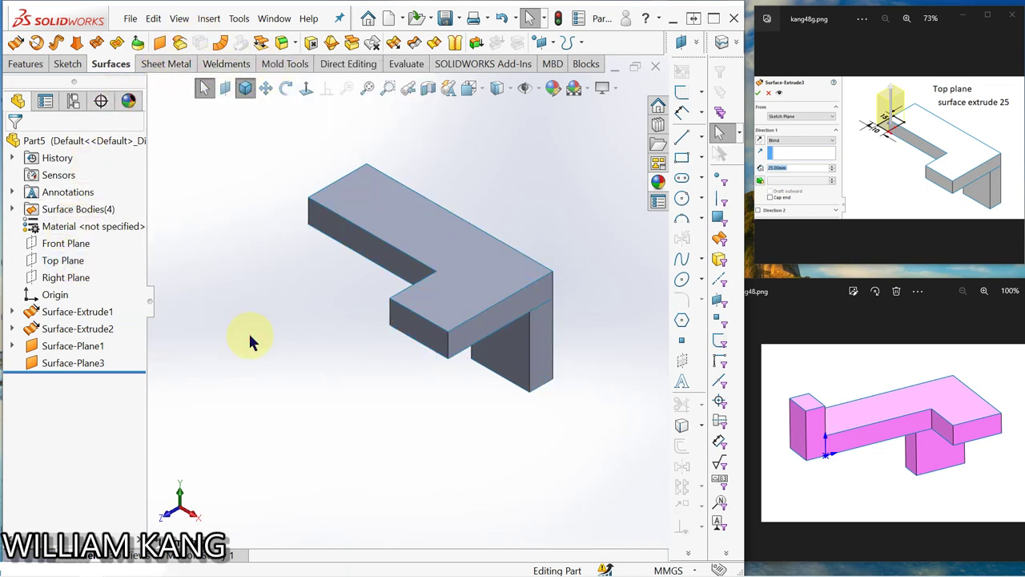
click(68, 267)
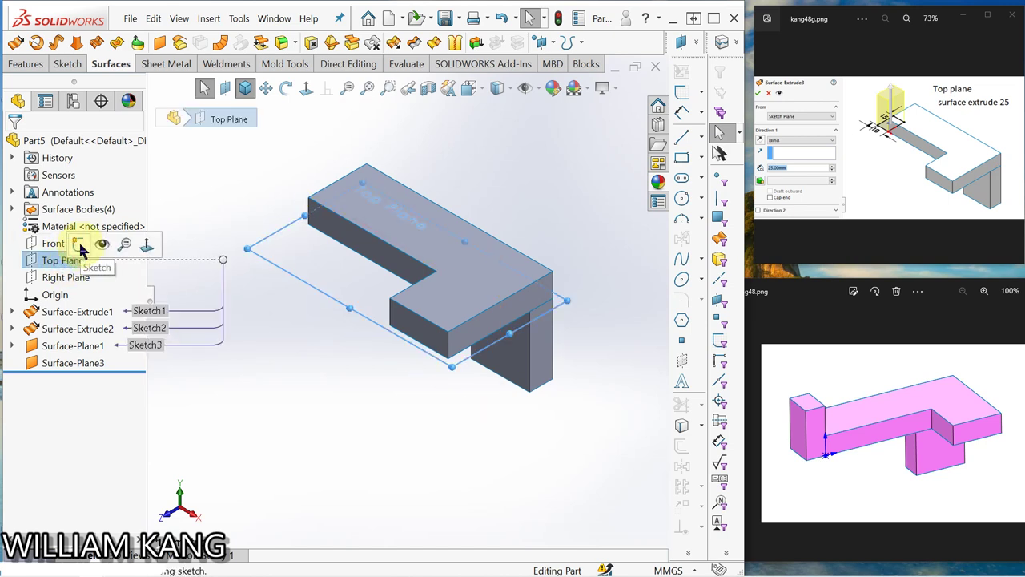
click(78, 246)
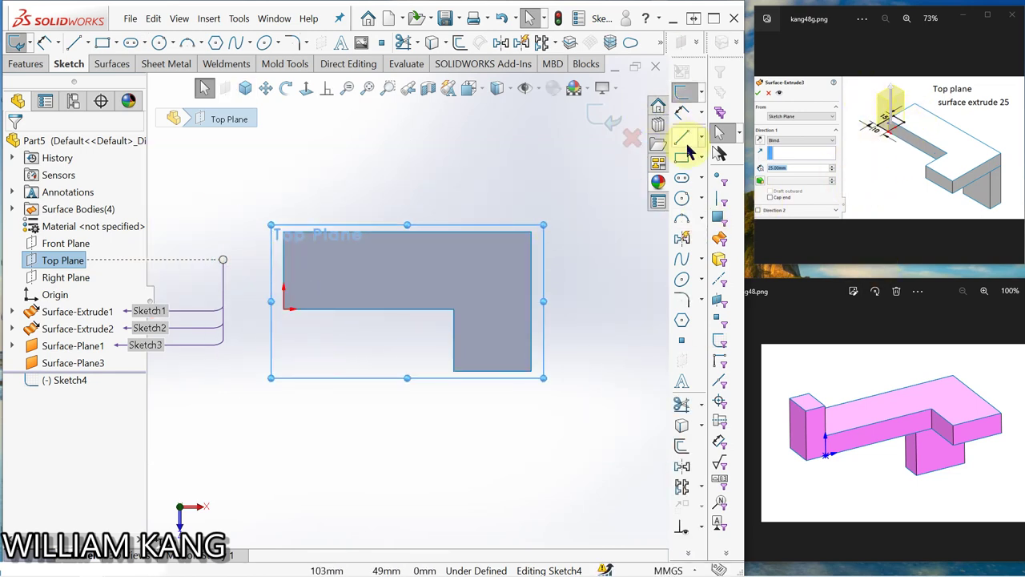
click(682, 161)
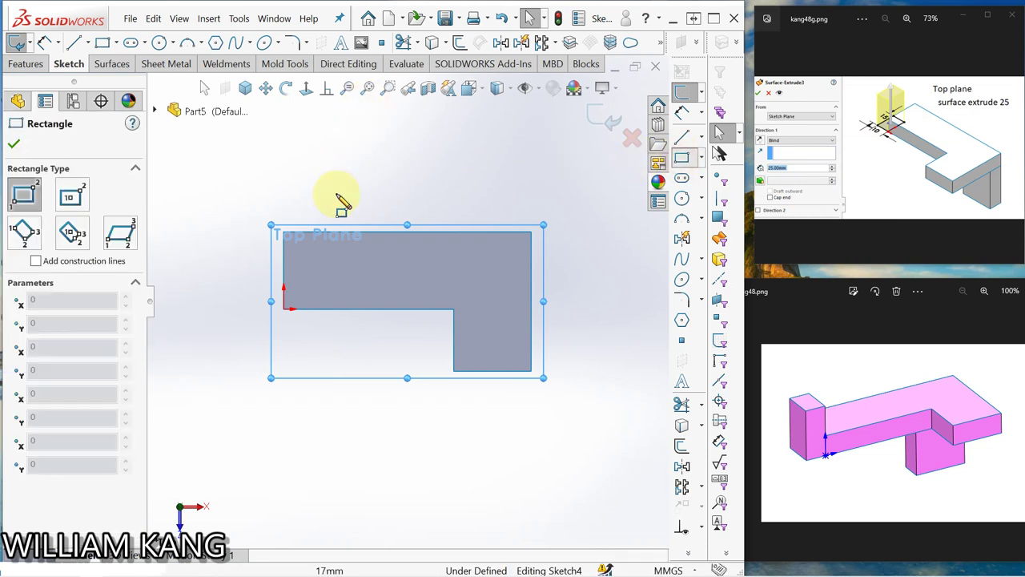
click(285, 308)
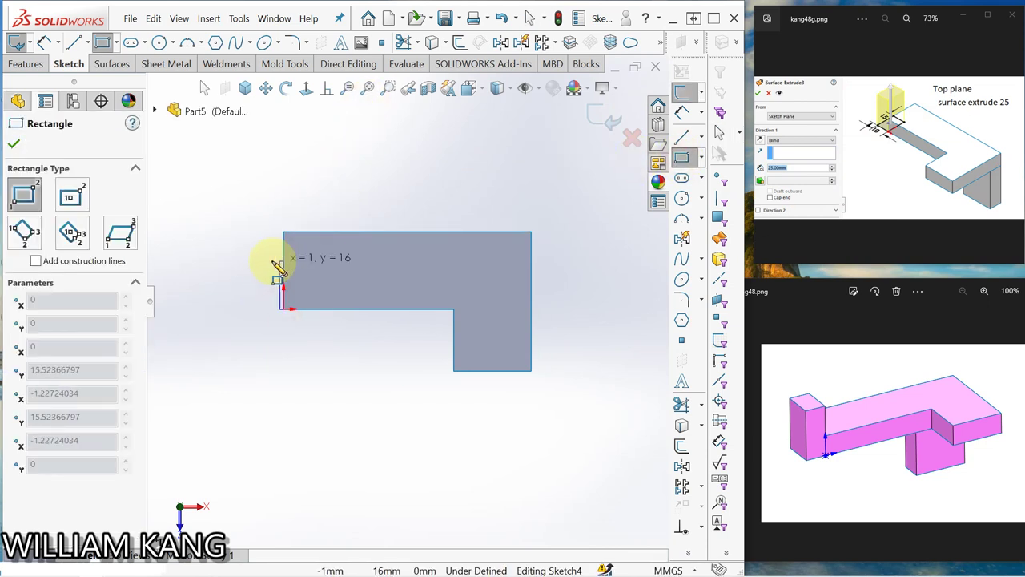
click(261, 270)
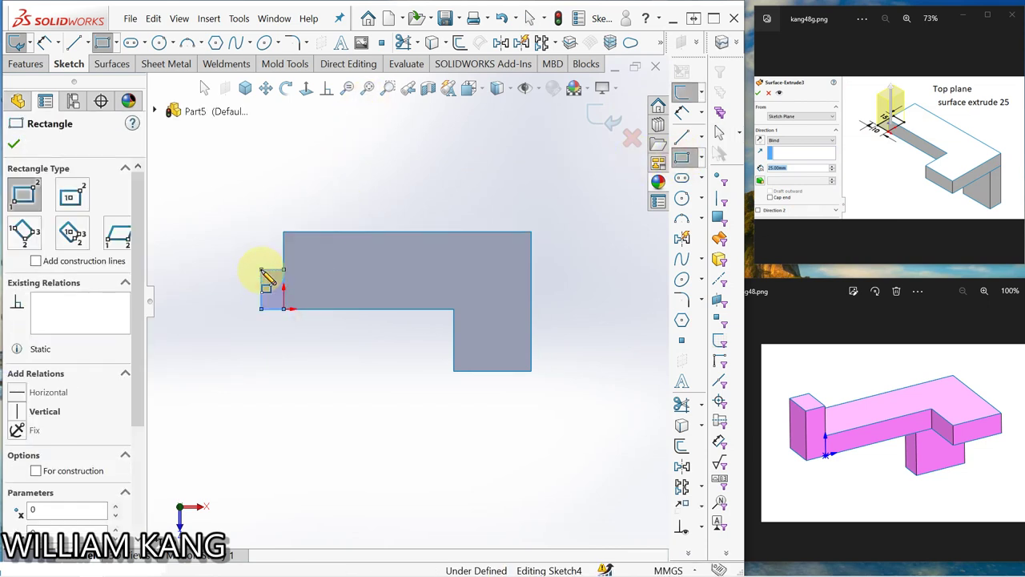
- Dimension the rectangle 10 mm wide and 15 mm long
click(680, 111)
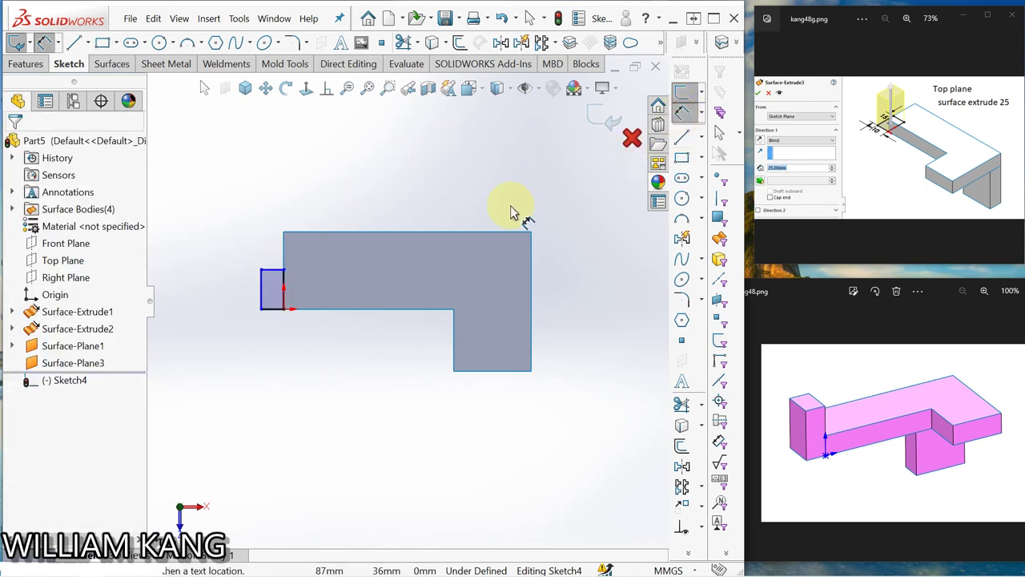
click(270, 311)
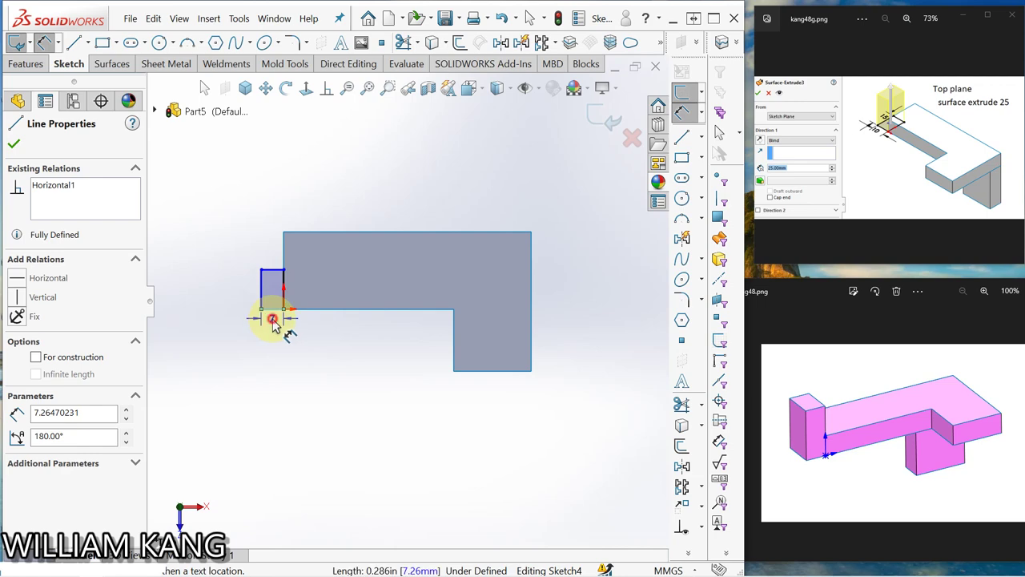
click(271, 308)
text(10)
key(Return)
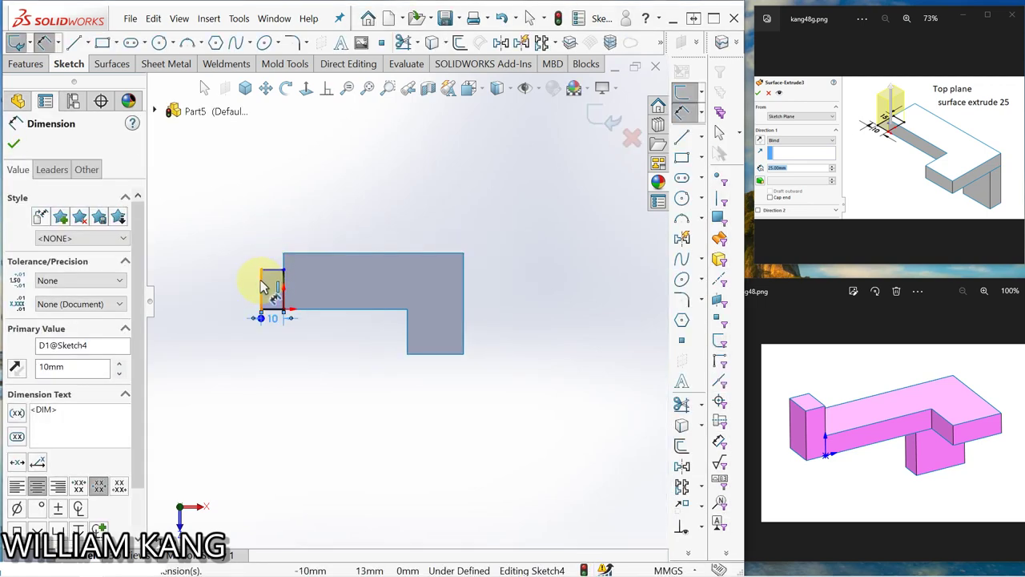
click(261, 287)
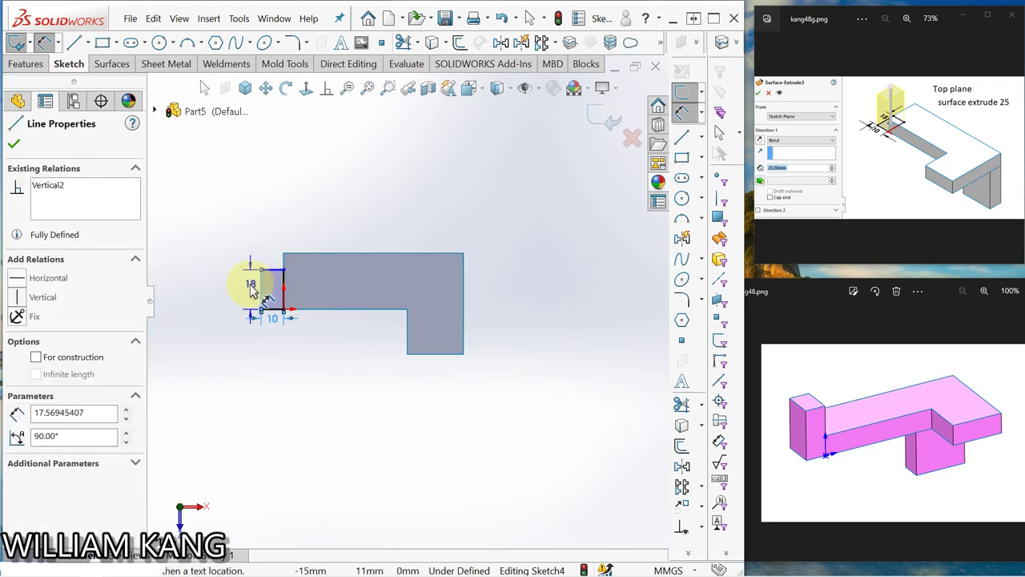
click(251, 288)
text(15)
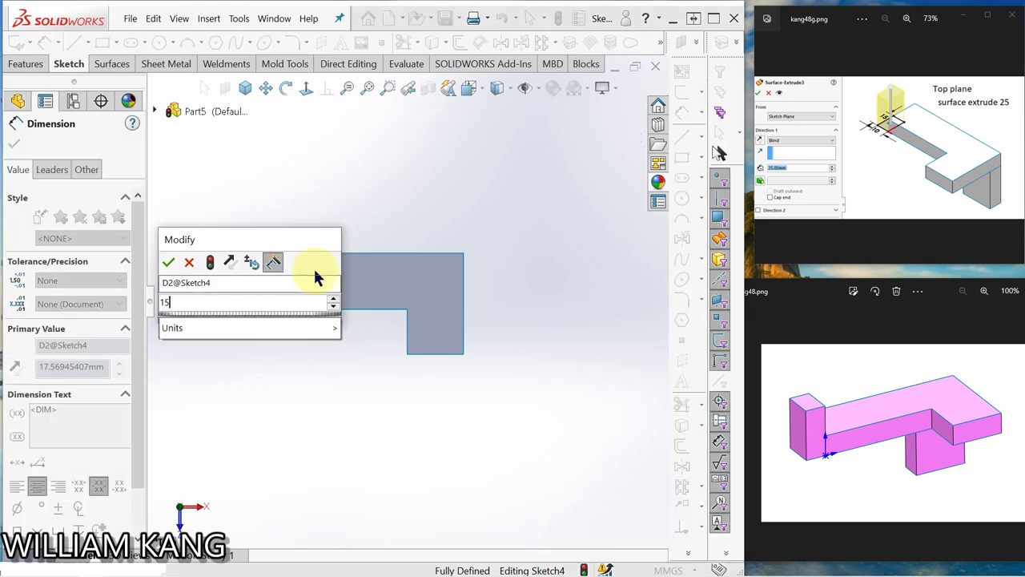
key(Return)
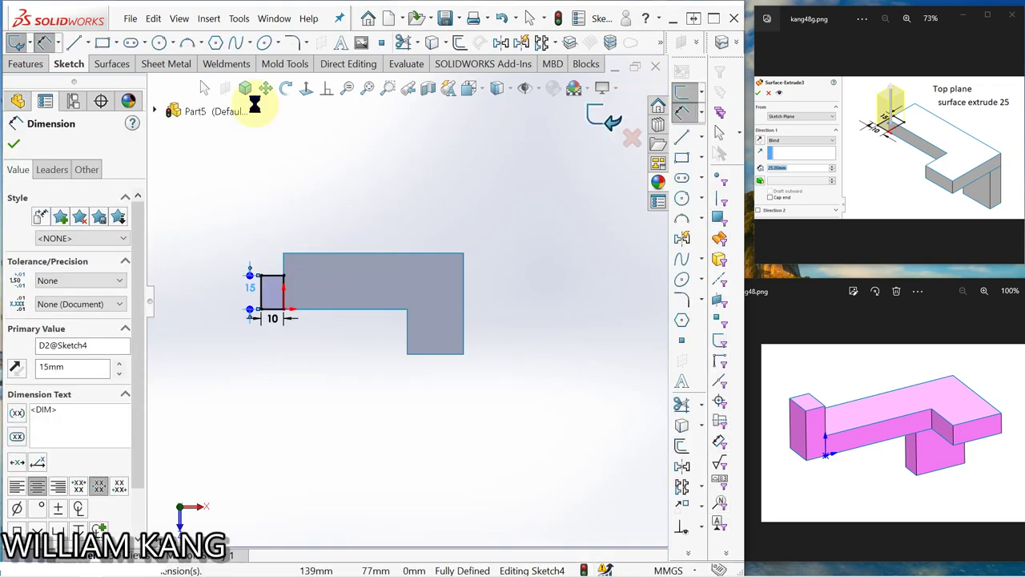
click(246, 88)
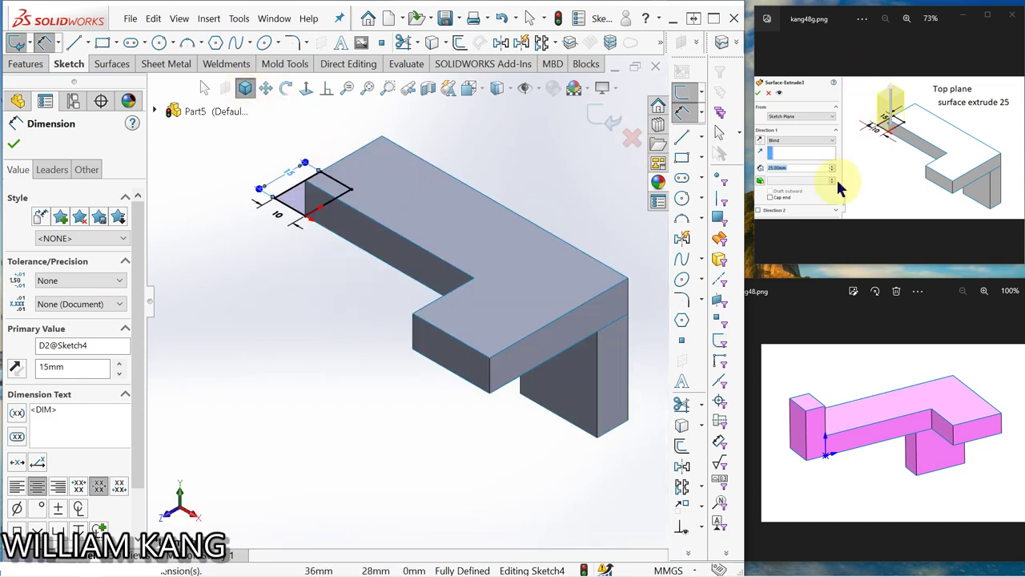
middle_drag(338, 258, 366, 236)
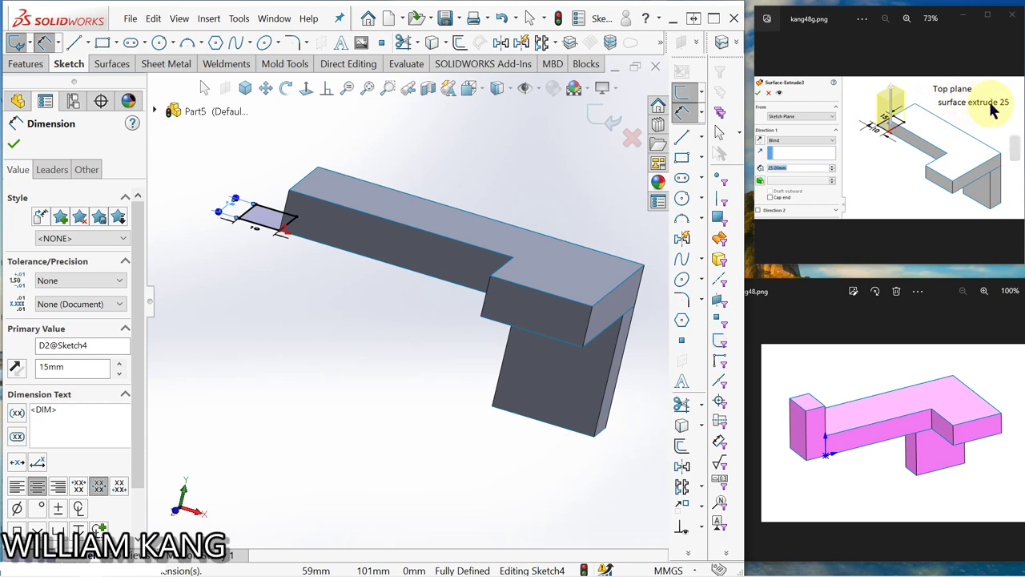
- Extrude the 10 × 15 mm rectangle 25 mm as a surface, creating Surface-Extrude3
click(113, 66)
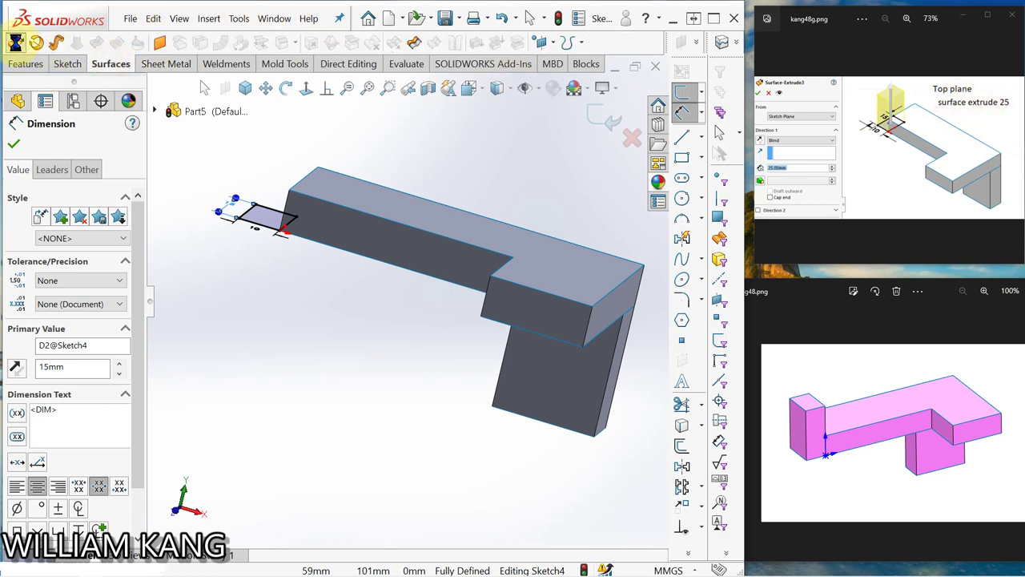
click(15, 43)
click(73, 286)
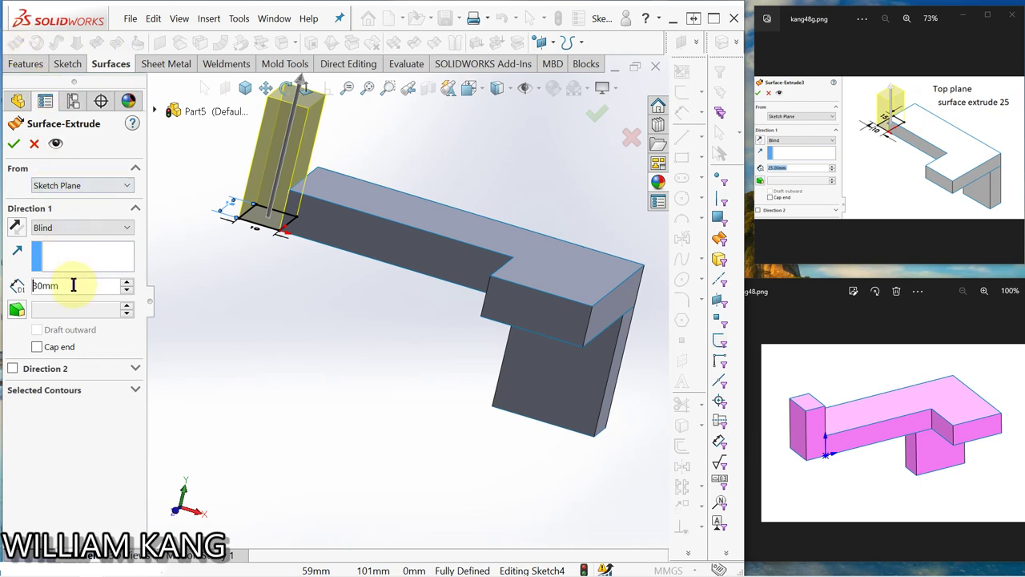
text(25)
key(Return)
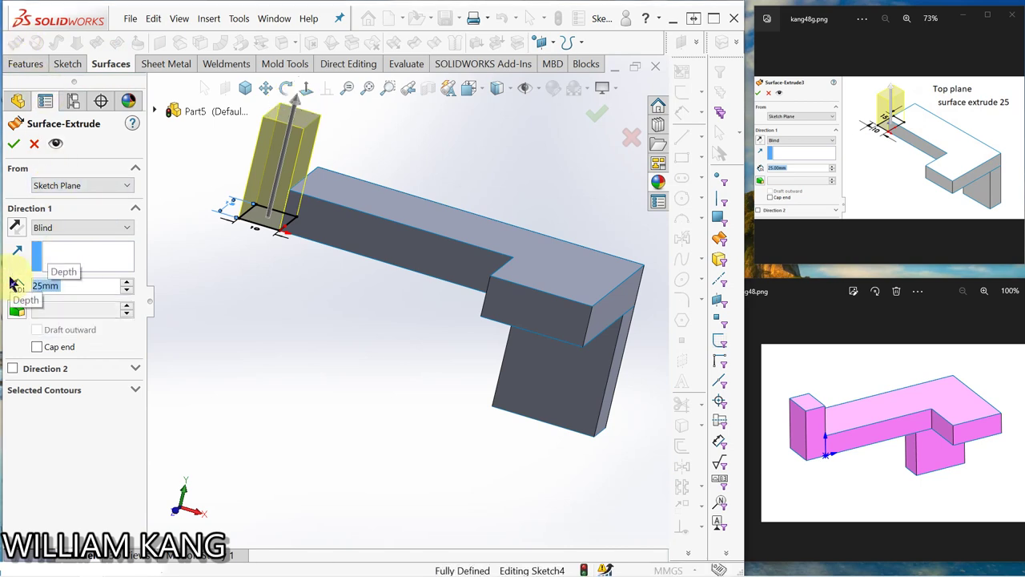
click(14, 143)
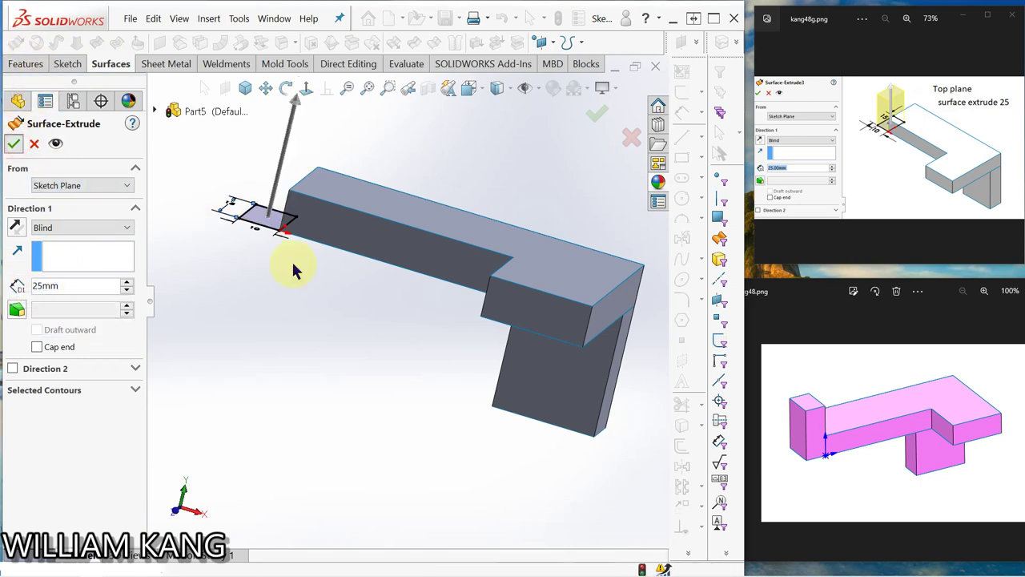
click(290, 285)
middle_drag(292, 288, 400, 179)
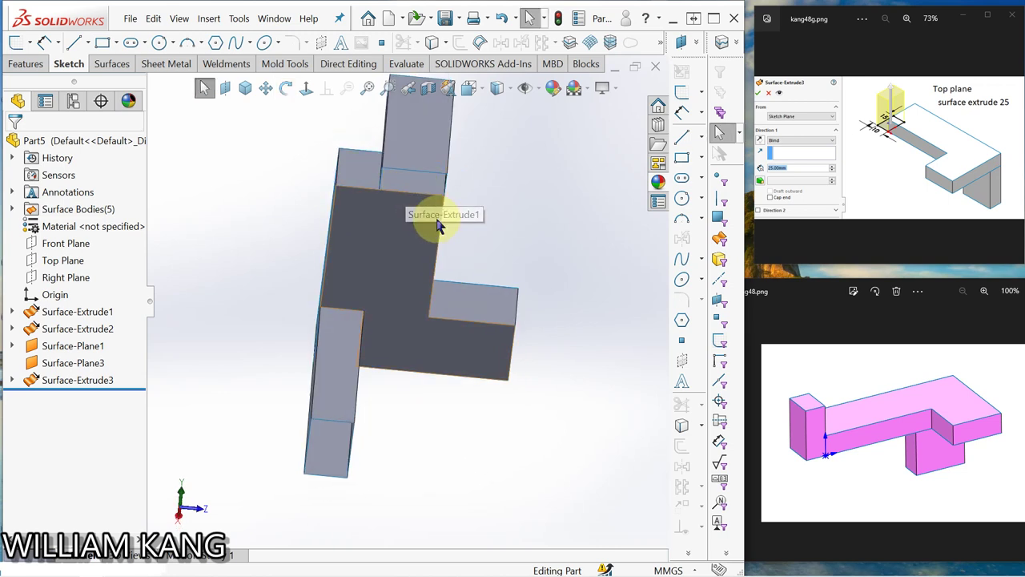
- Advance the reference images and turn the view toward Surface-Extrude1's long side face
click(1014, 152)
middle_drag(551, 182, 529, 234)
key(Escape)
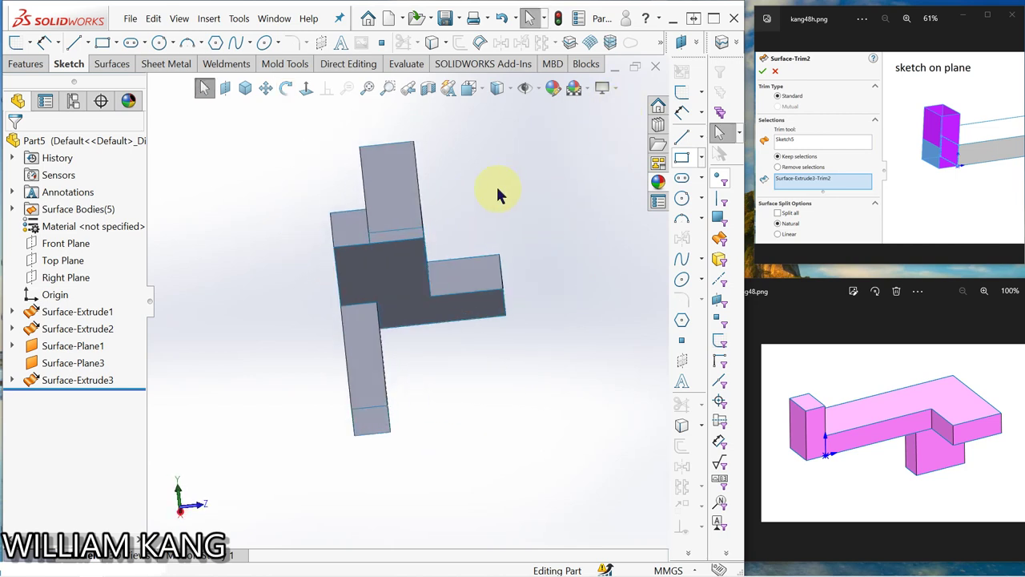
- Draw Sketch5, a corner rectangle on Surface-Extrude1's side face where the 25 mm post overlaps
click(348, 227)
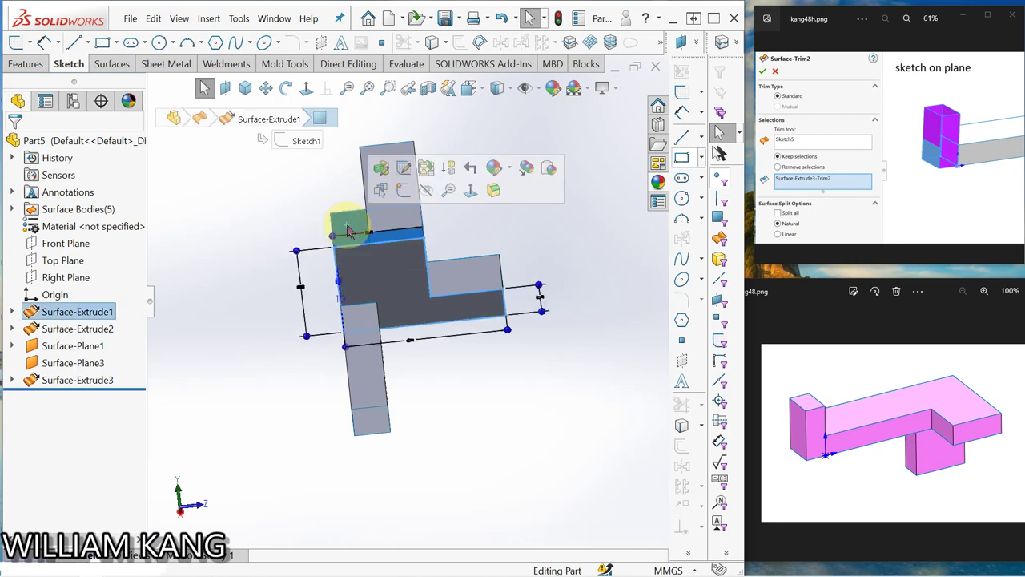
click(402, 193)
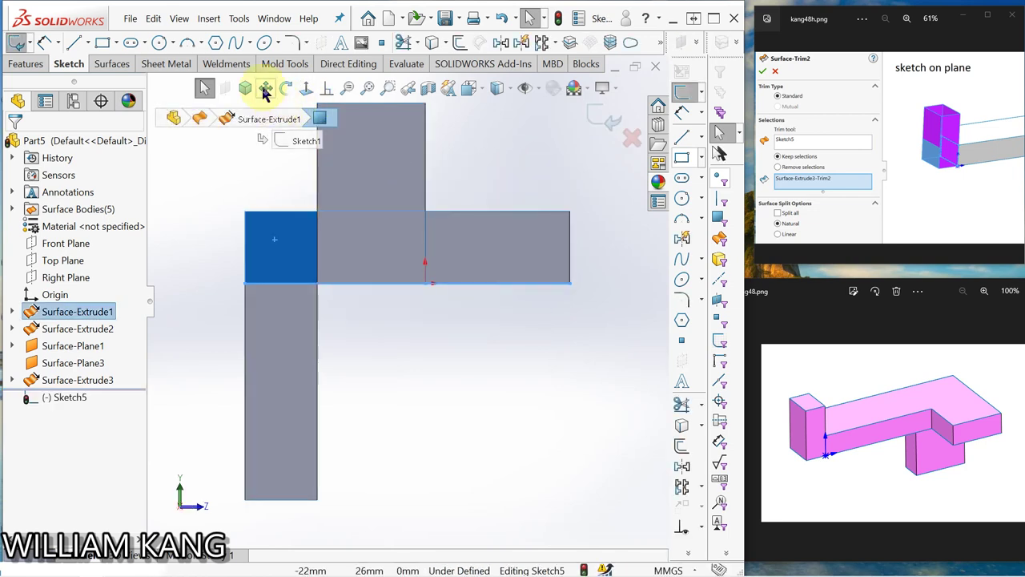
scroll(417, 214, down, 3)
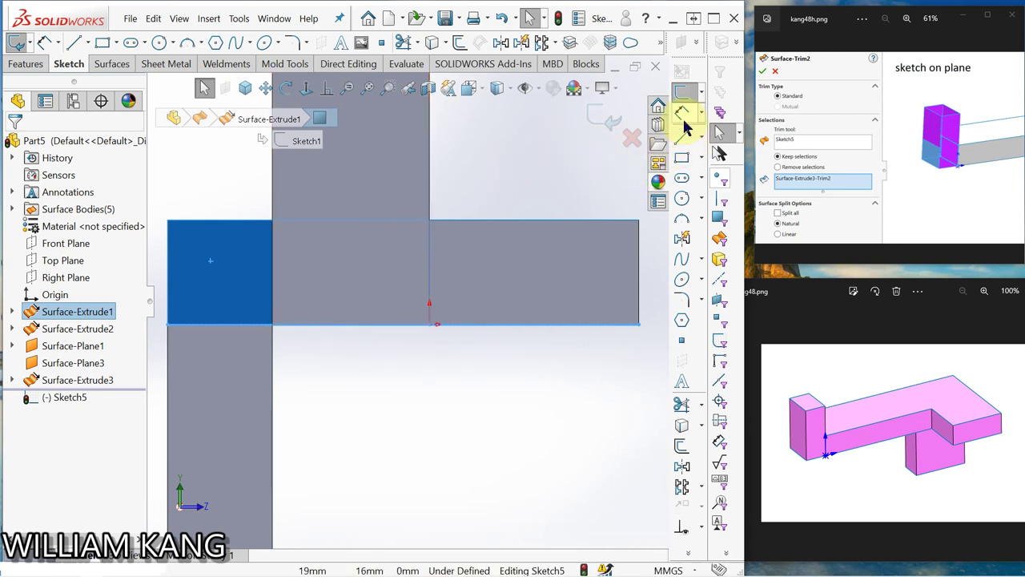
click(680, 166)
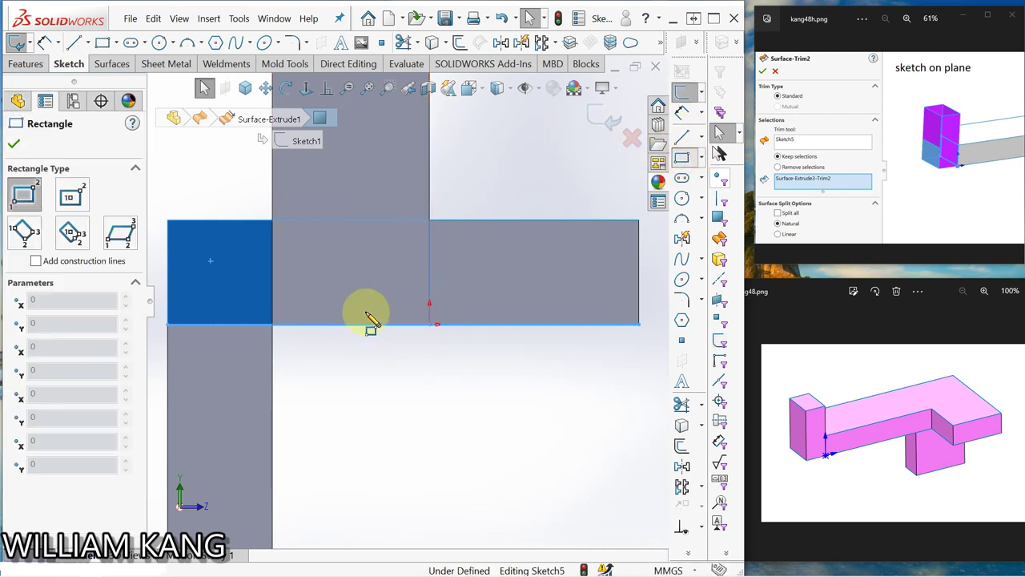
click(273, 323)
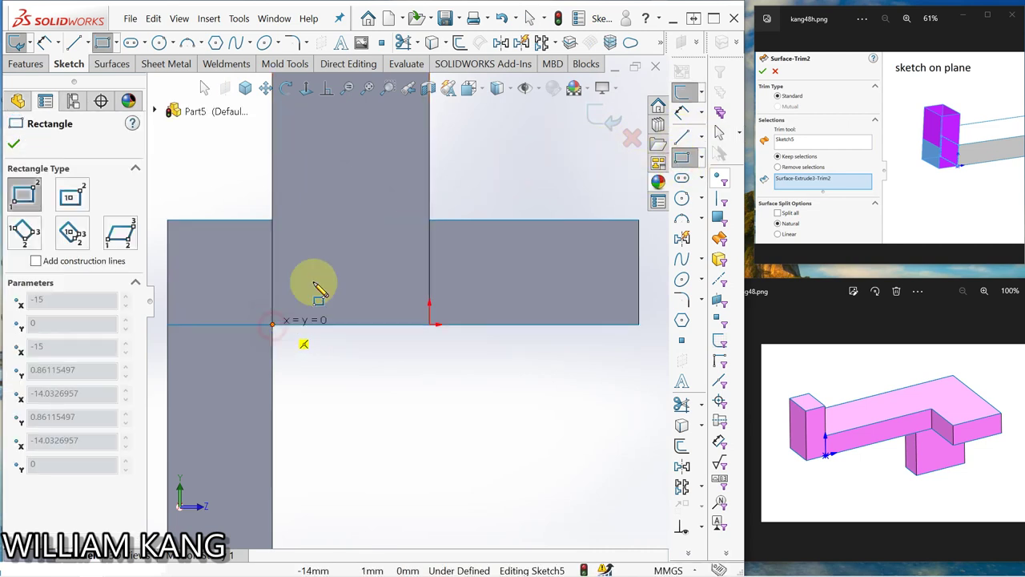
click(429, 220)
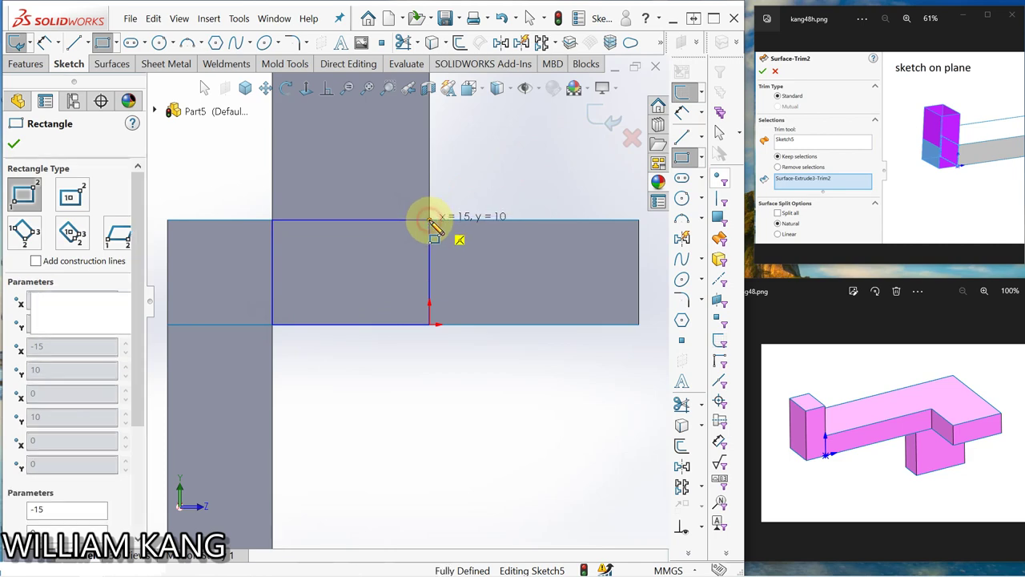
click(602, 112)
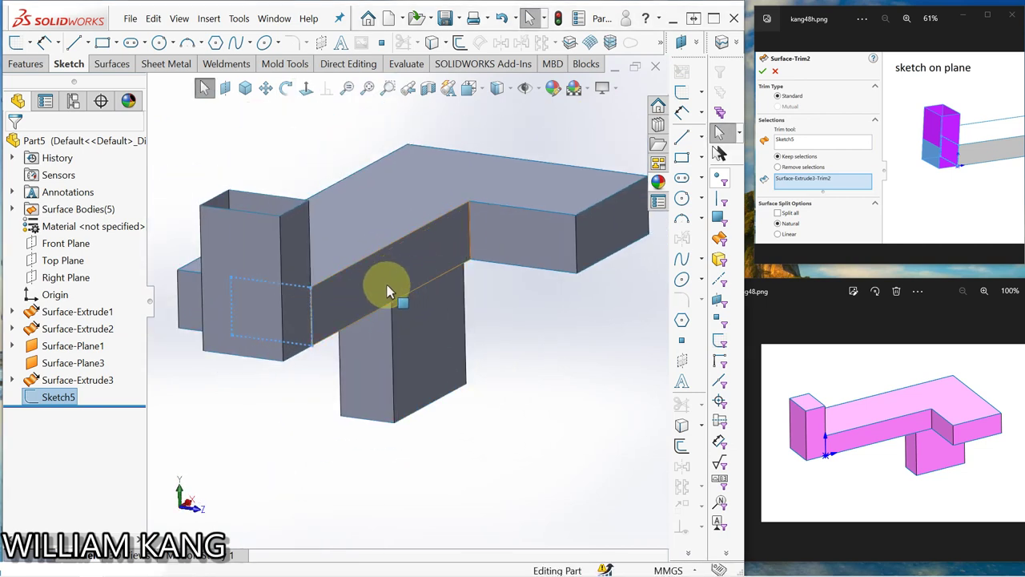
scroll(420, 296, up, 1)
scroll(441, 309, up, 1)
middle_drag(480, 331, 444, 363)
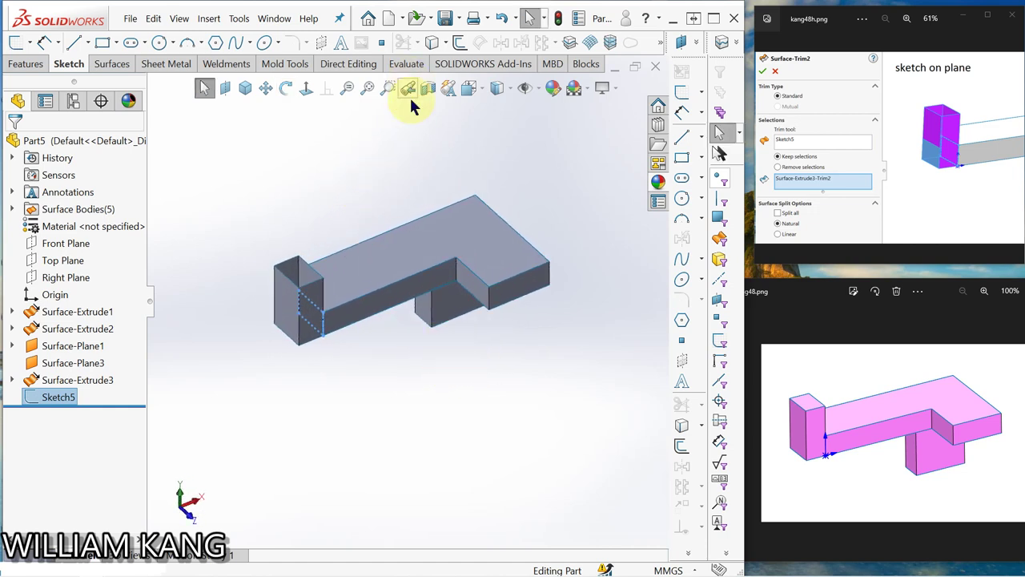
click(324, 156)
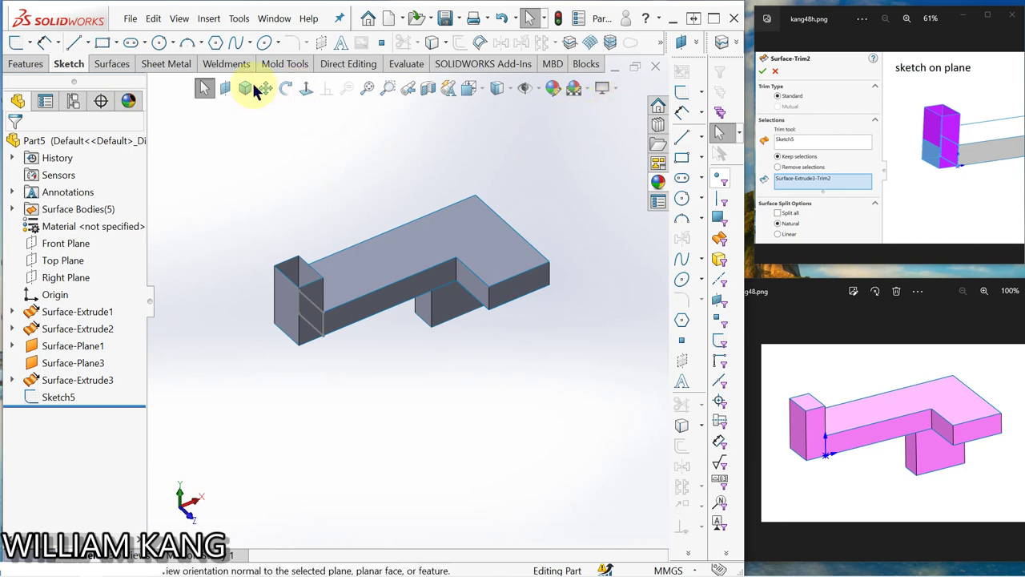
click(112, 64)
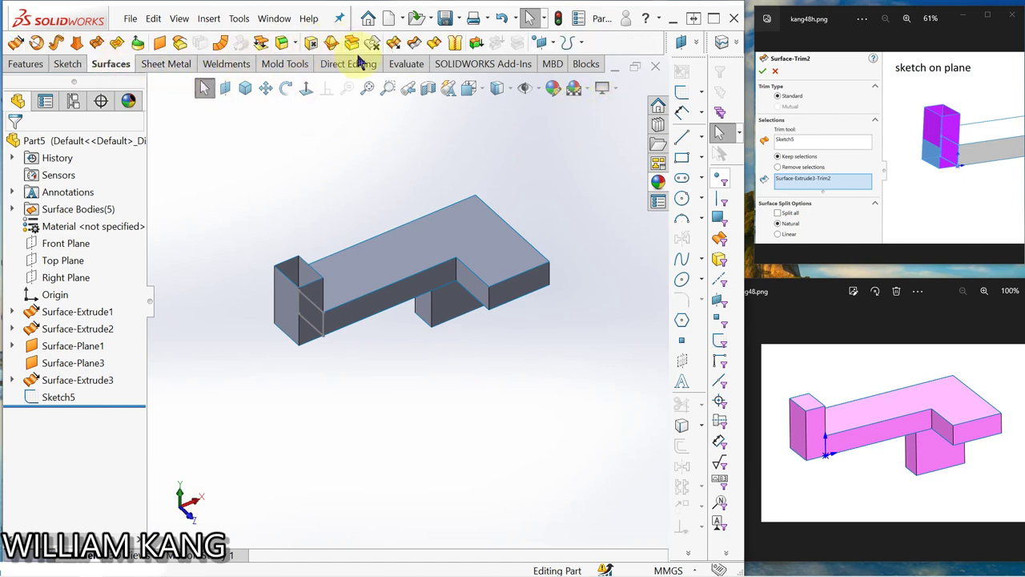
- Trim the post with Sketch5 as trim tool, keeping only its upper portion
click(414, 44)
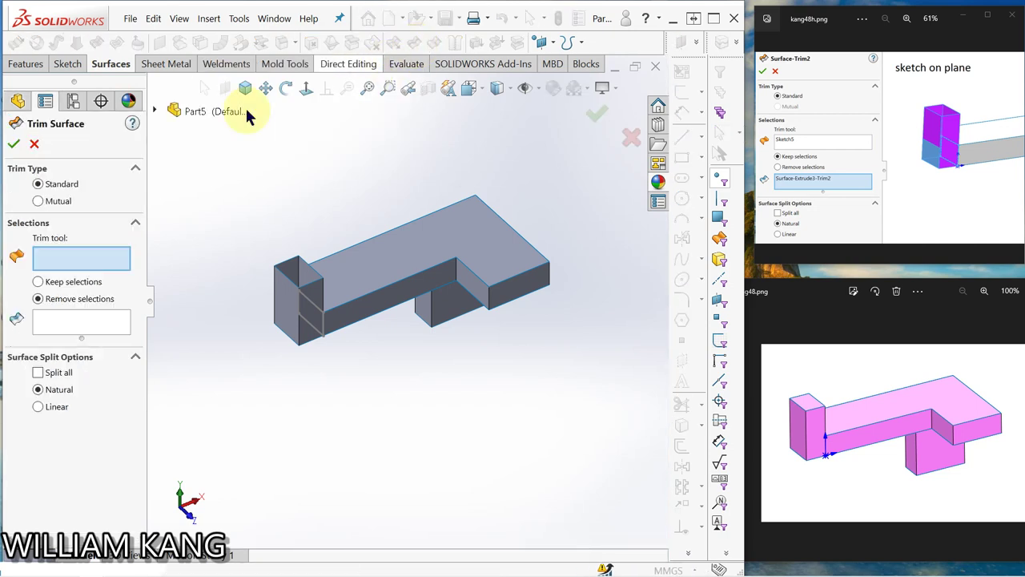
click(155, 111)
click(218, 368)
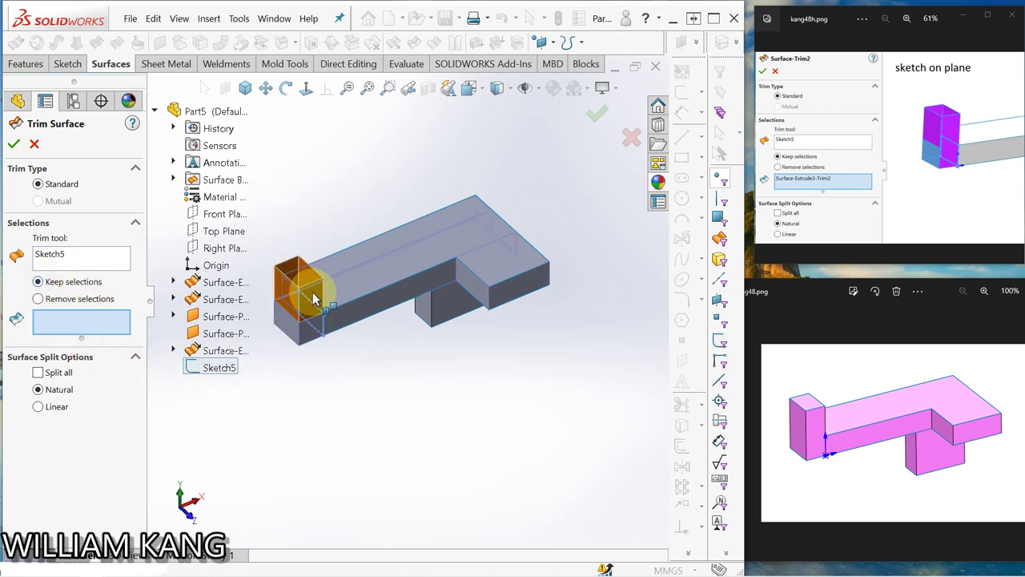
click(313, 299)
middle_drag(341, 393, 435, 355)
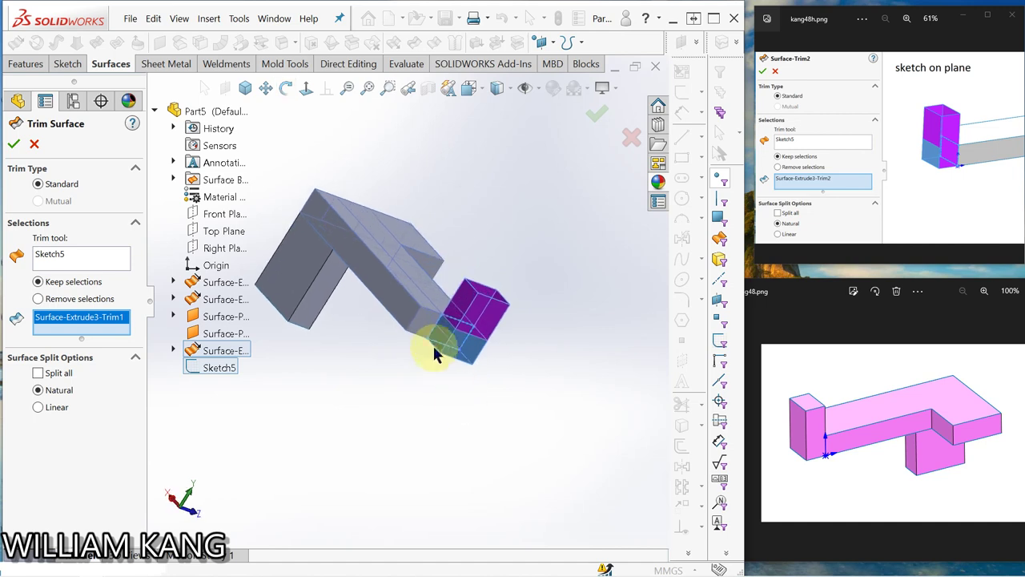
click(439, 336)
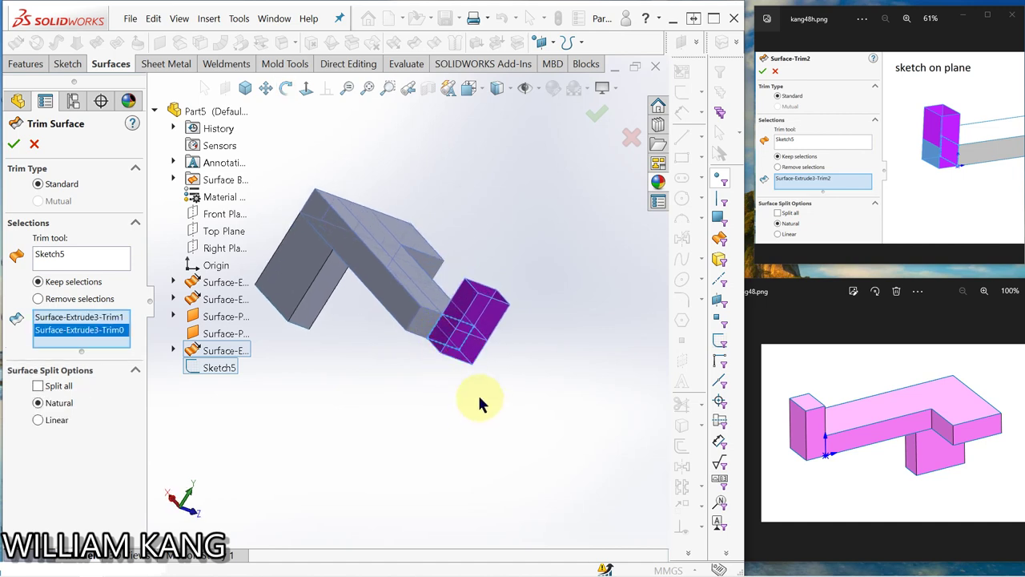
right_click(112, 336)
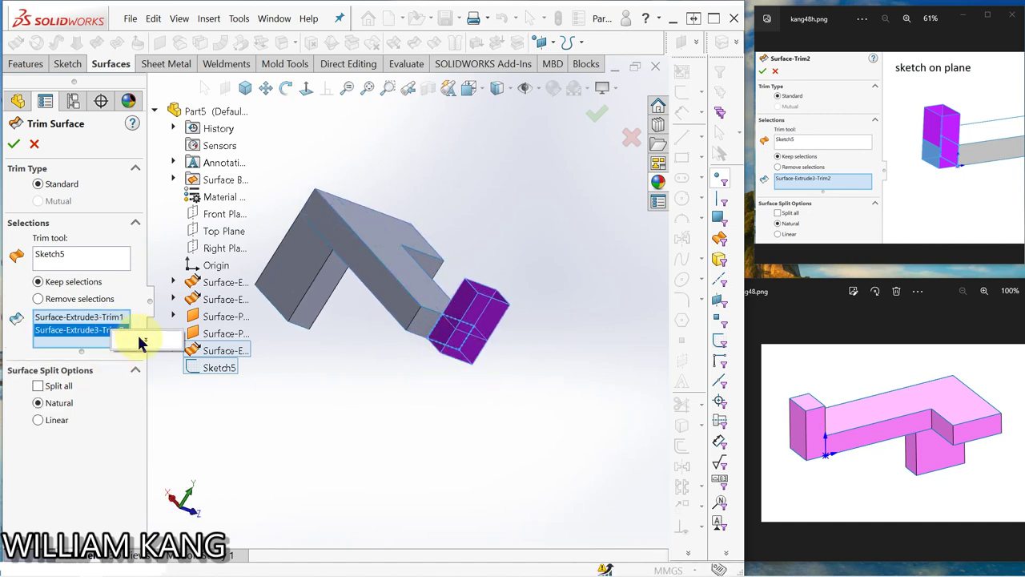
click(150, 342)
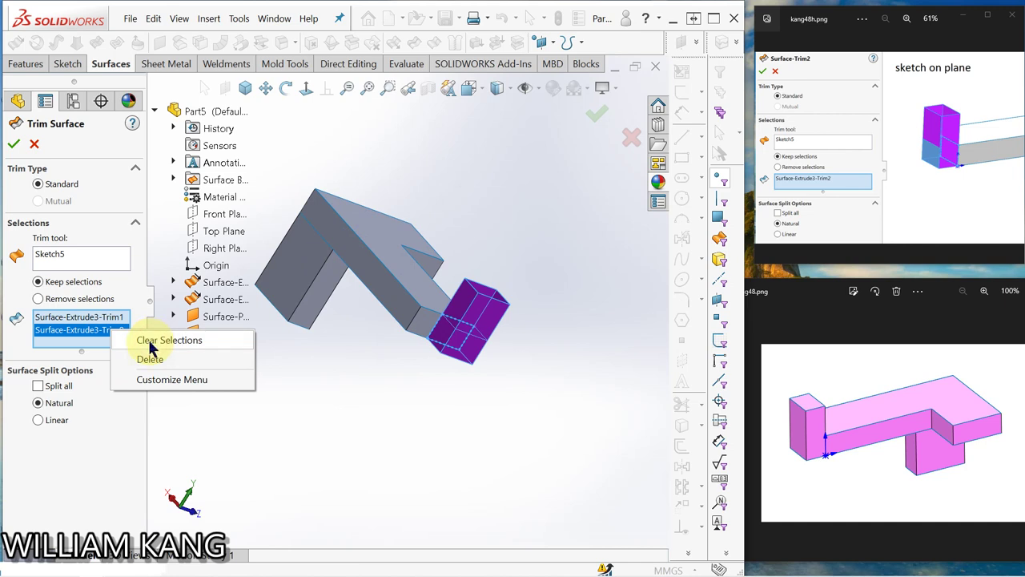
click(150, 358)
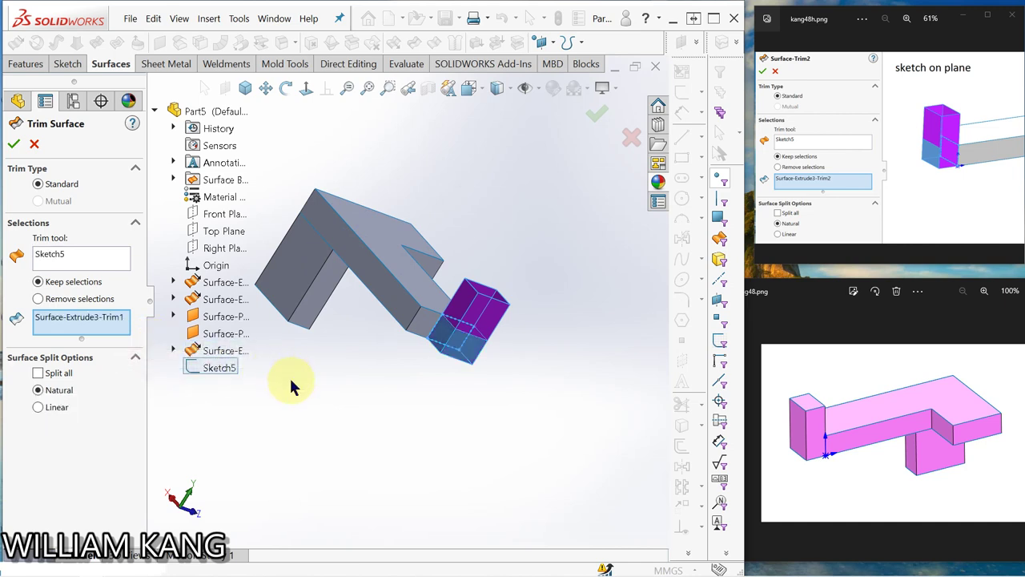
middle_drag(488, 412, 325, 312)
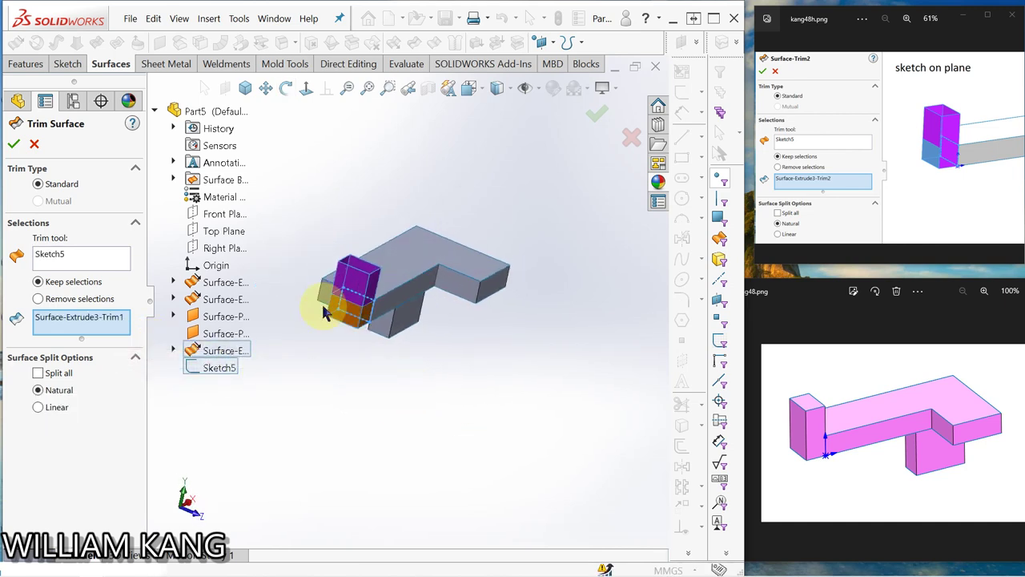
click(15, 146)
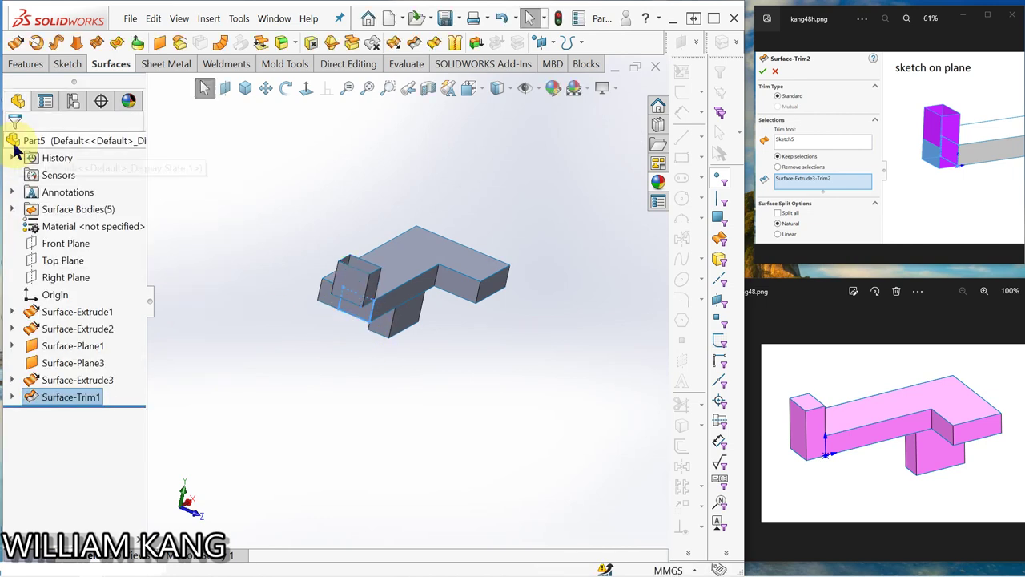
middle_drag(316, 382, 307, 339)
click(306, 339)
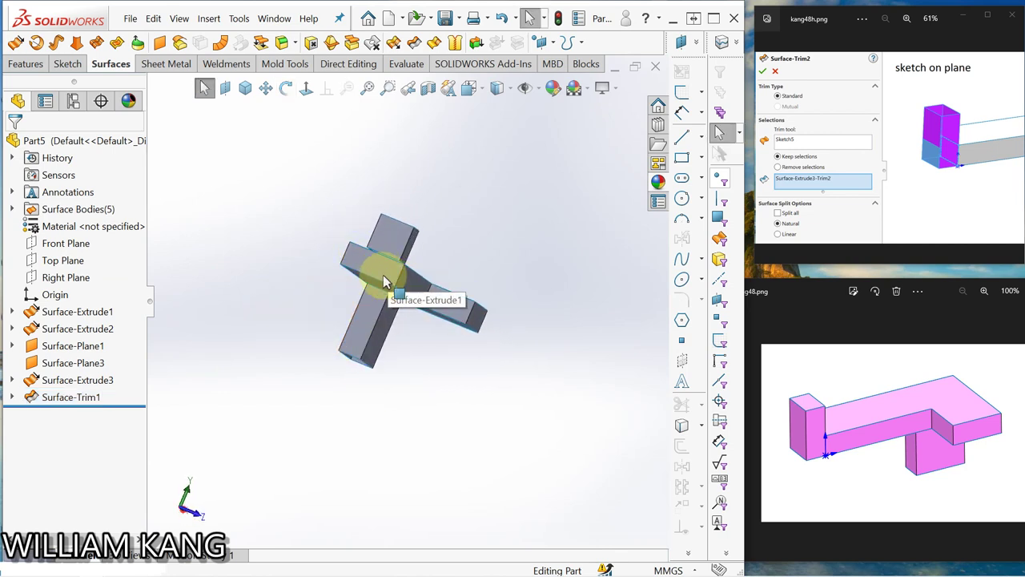
middle_drag(377, 275, 147, 249)
drag(148, 248, 231, 328)
key(Escape)
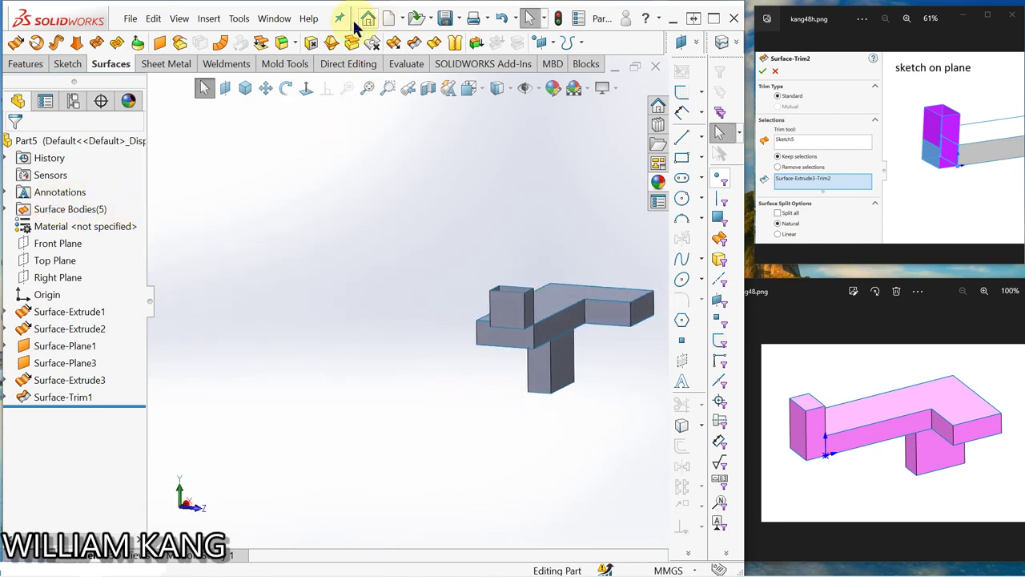
- Delete the left block's front face, creating DeleteFace1
click(313, 45)
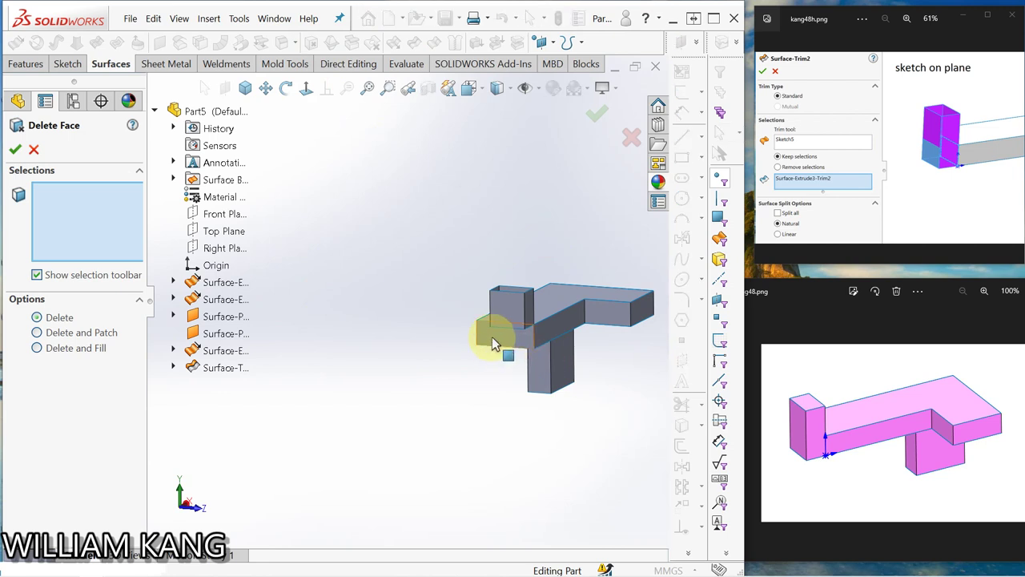
click(487, 337)
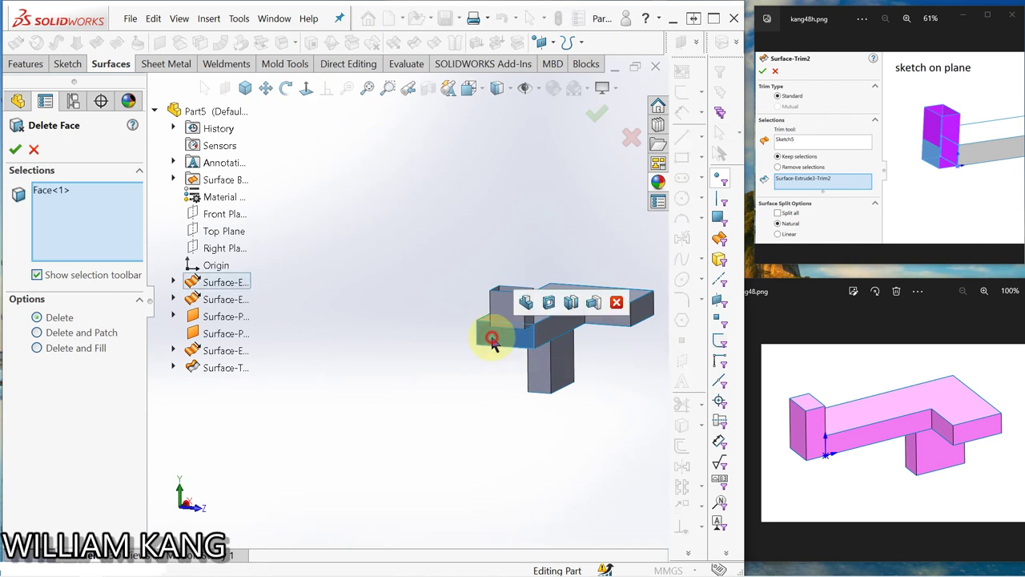
click(13, 150)
middle_drag(366, 323, 317, 283)
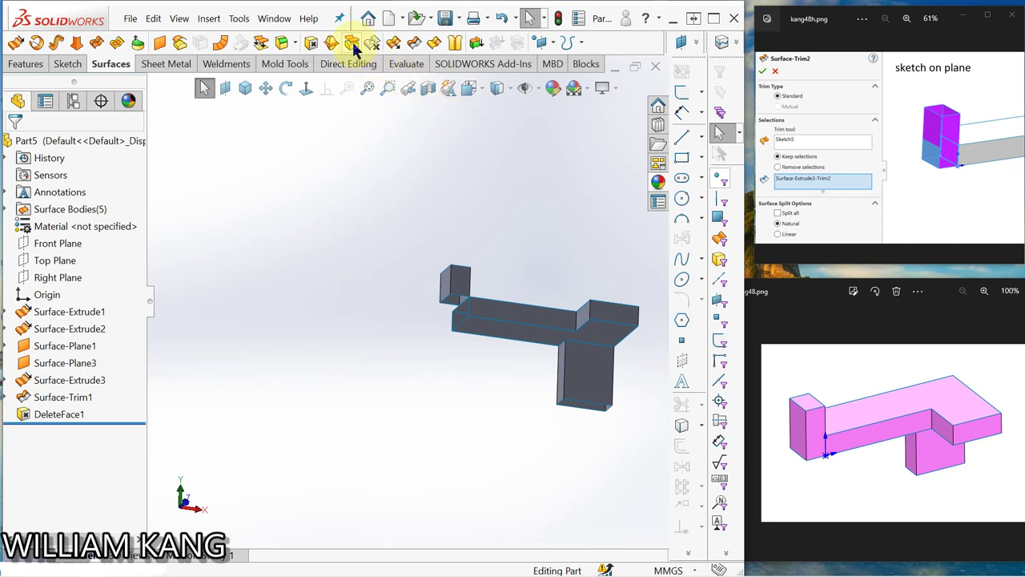
click(393, 42)
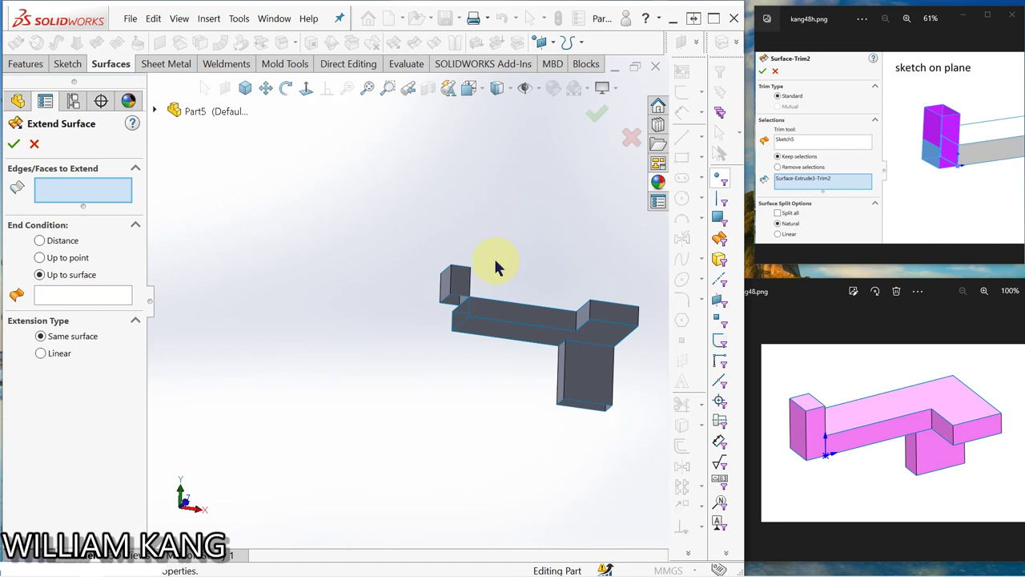
- Try extending the small box's front face and the long top face, then clear the face list
click(459, 286)
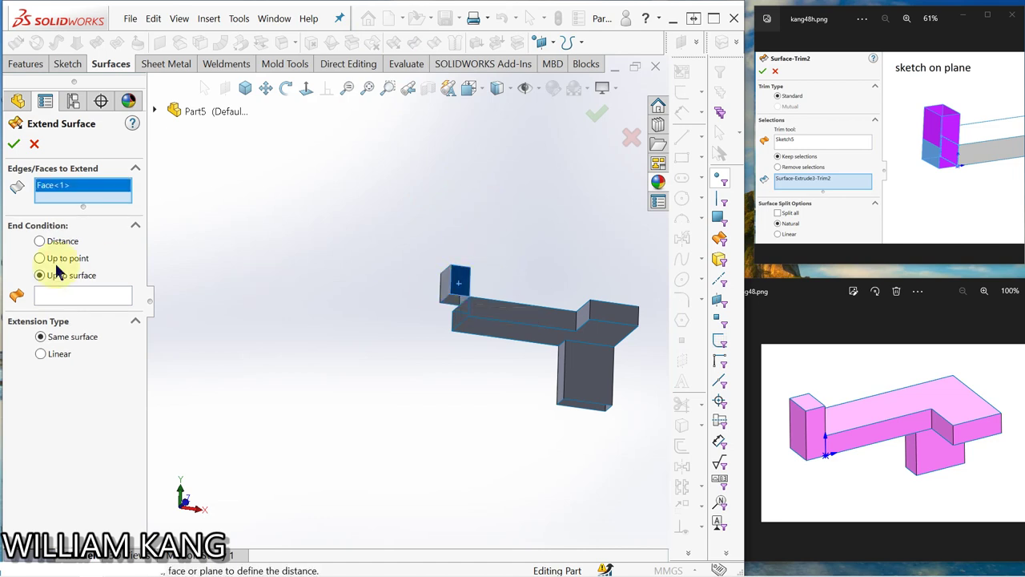
middle_drag(424, 457, 469, 311)
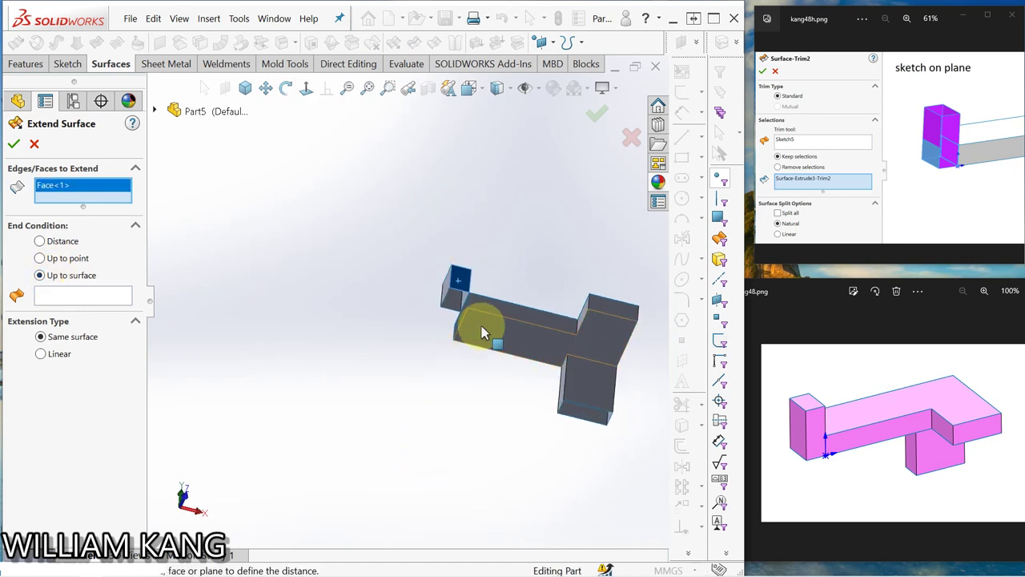
click(480, 335)
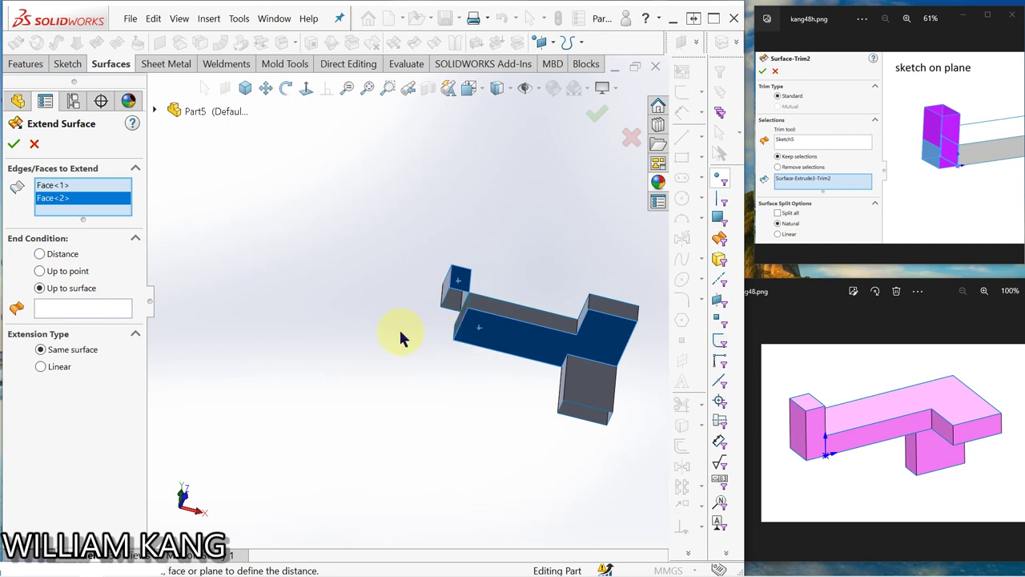
middle_drag(403, 339, 430, 373)
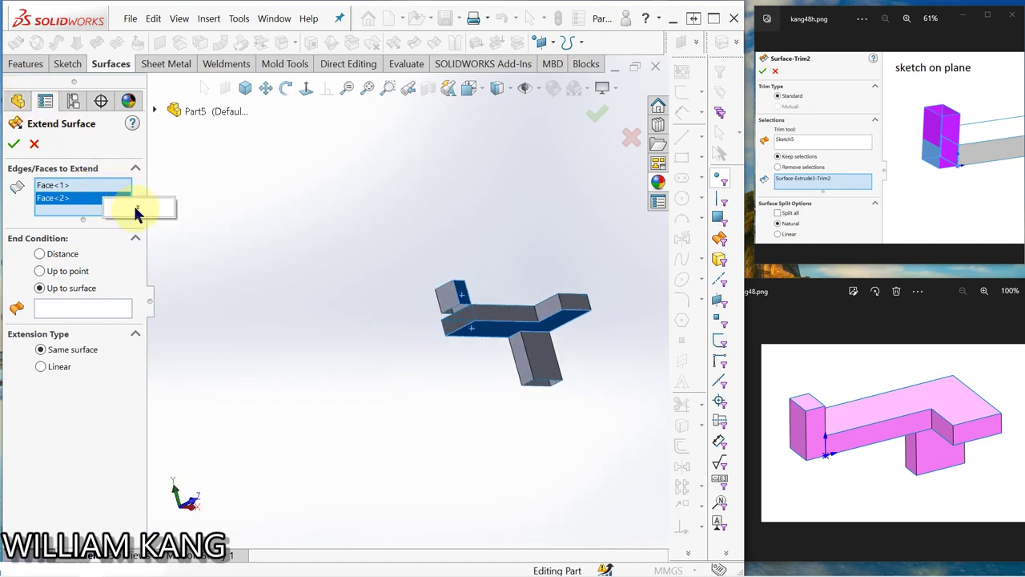
click(137, 208)
click(152, 209)
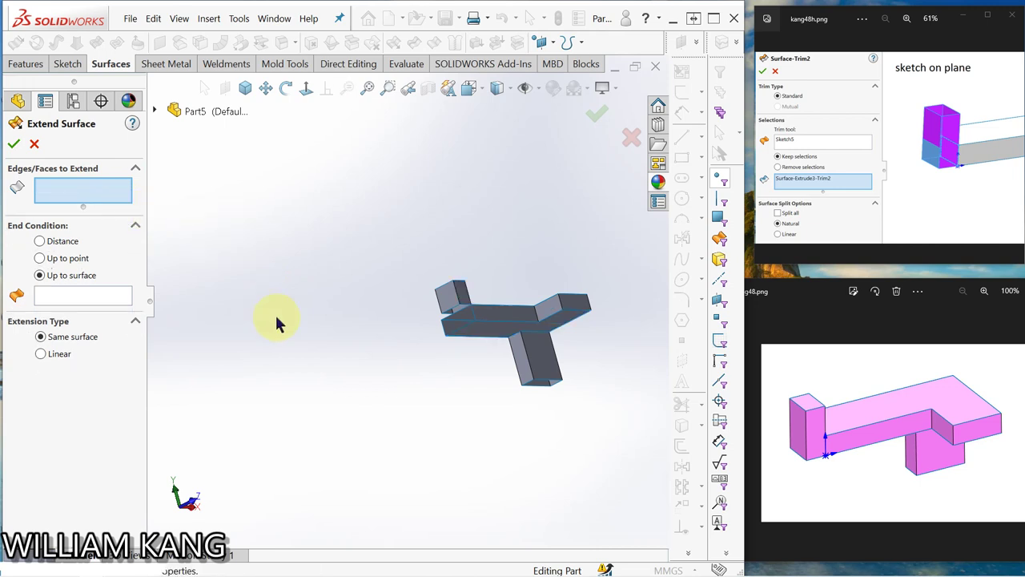
- Select the three small end faces and extend them up to Surface-Plane1
click(460, 296)
click(449, 301)
middle_drag(366, 309, 462, 276)
click(522, 285)
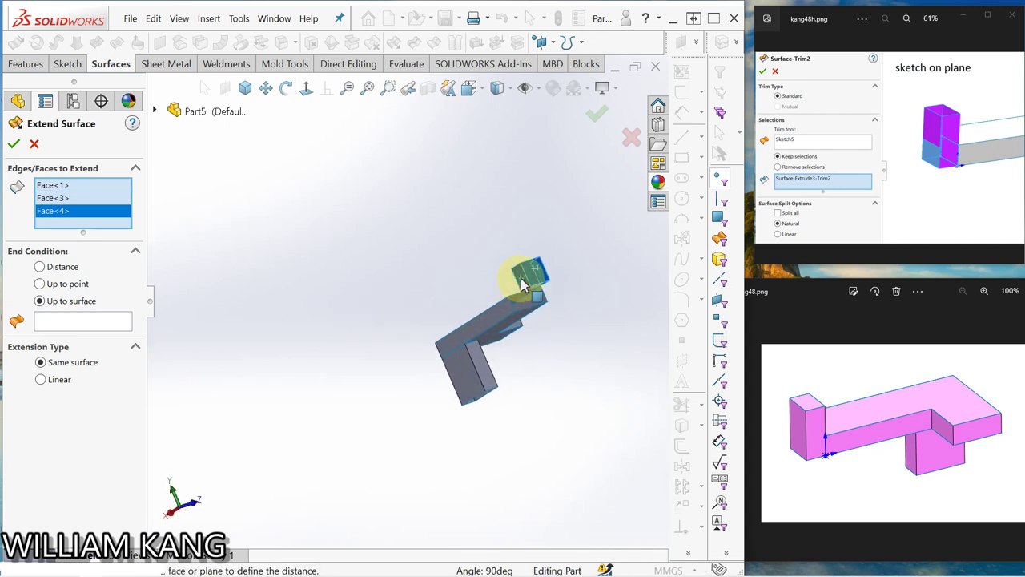
click(96, 321)
middle_drag(325, 373, 447, 297)
click(490, 290)
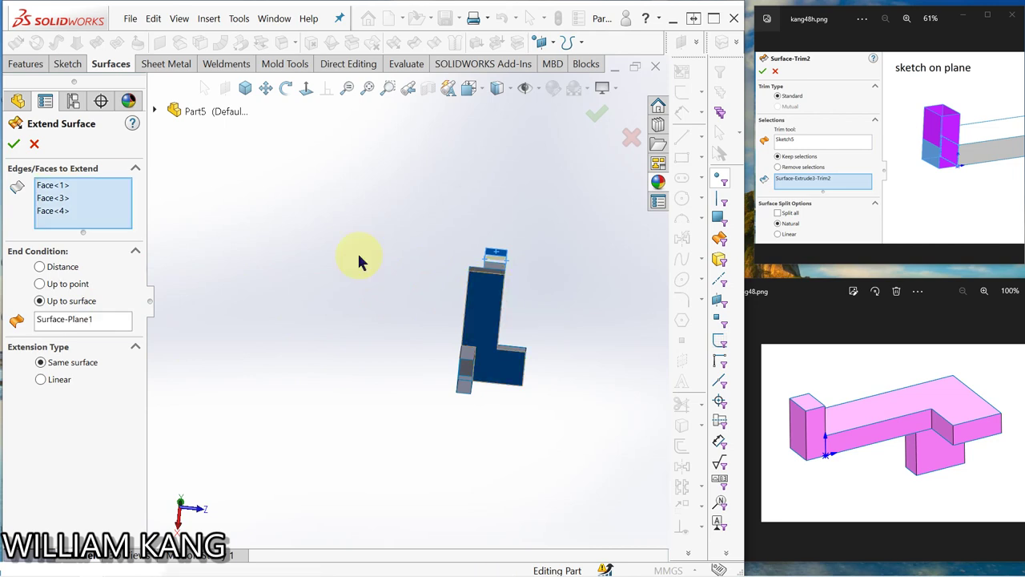
click(14, 149)
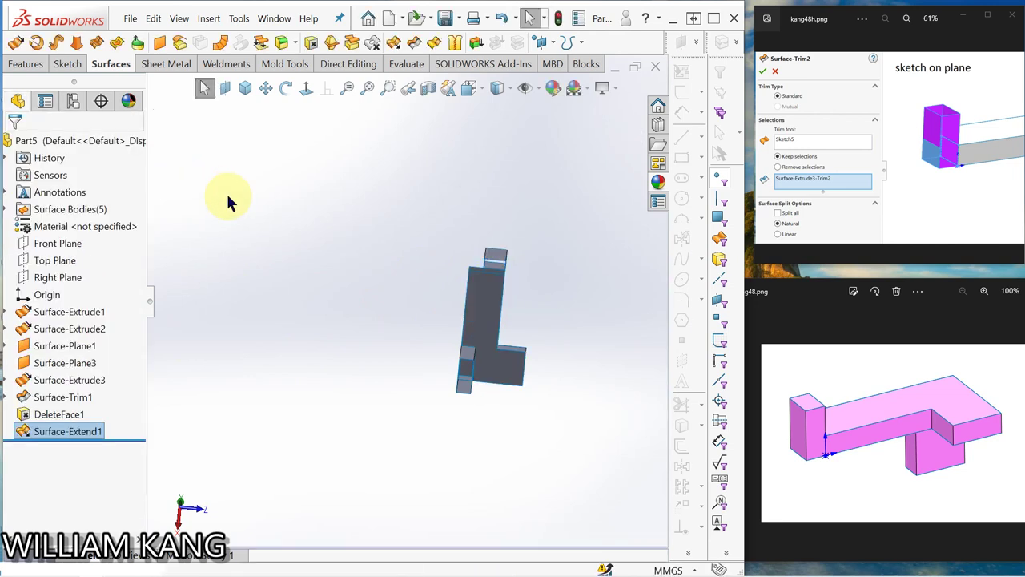
middle_drag(229, 201, 495, 344)
scroll(495, 344, up, 3)
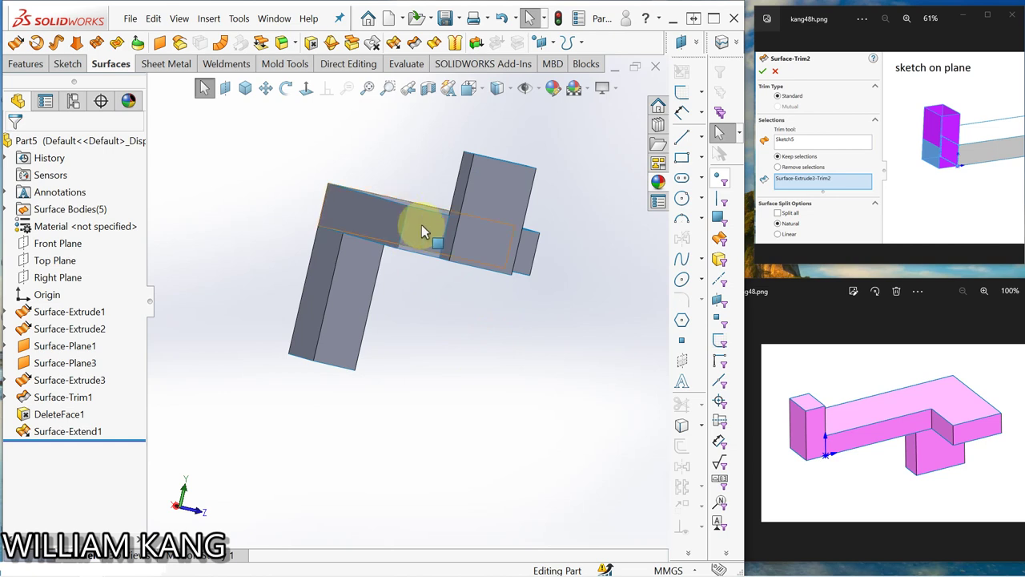
middle_drag(423, 231, 458, 353)
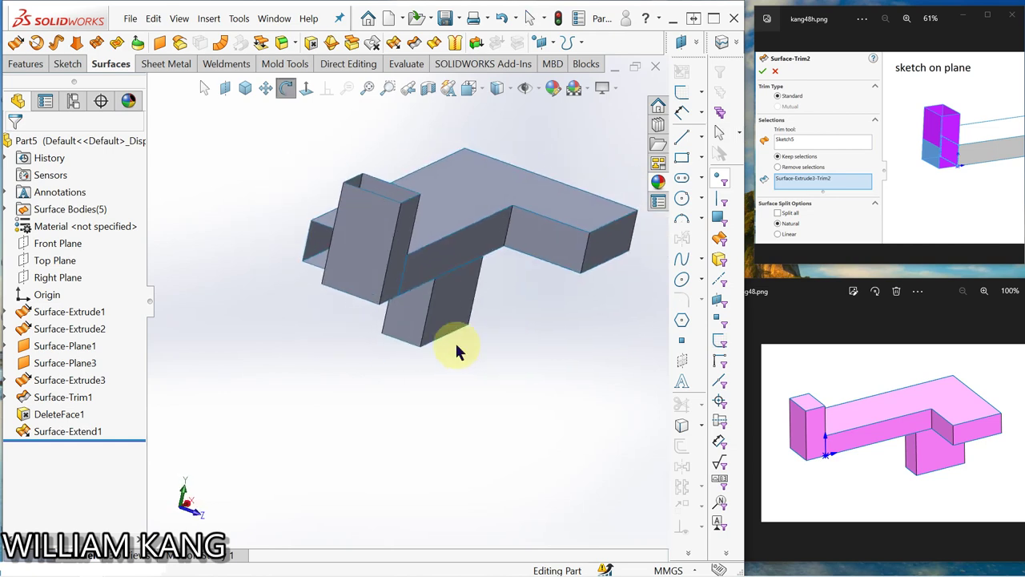
middle_drag(526, 336, 454, 382)
scroll(572, 328, down, 3)
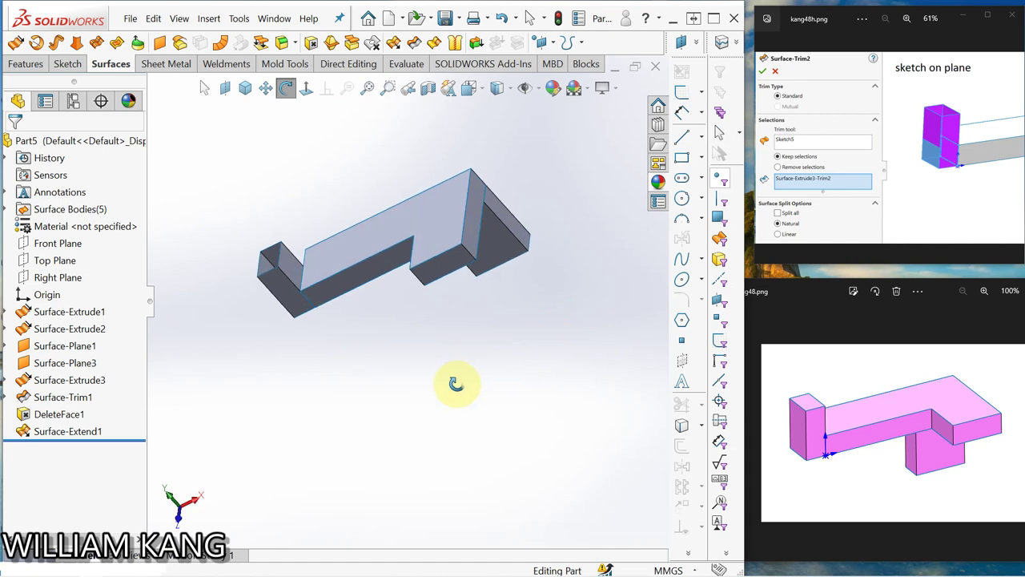
click(485, 222)
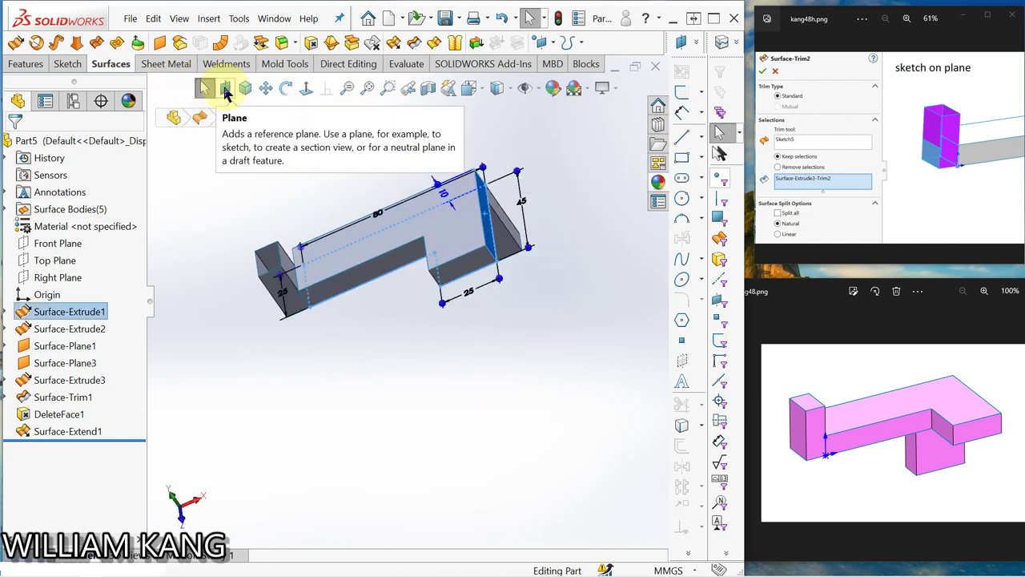
- Add Plane1 parallel to the selected top face and coincident with a corner vertex
click(226, 92)
middle_drag(245, 155, 339, 175)
click(68, 231)
middle_drag(235, 266, 346, 278)
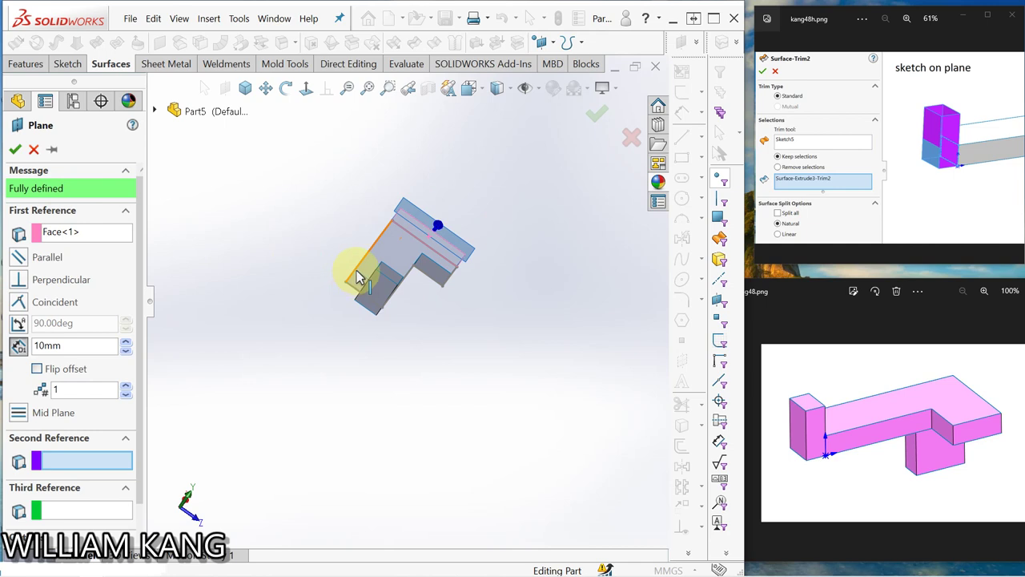
click(355, 271)
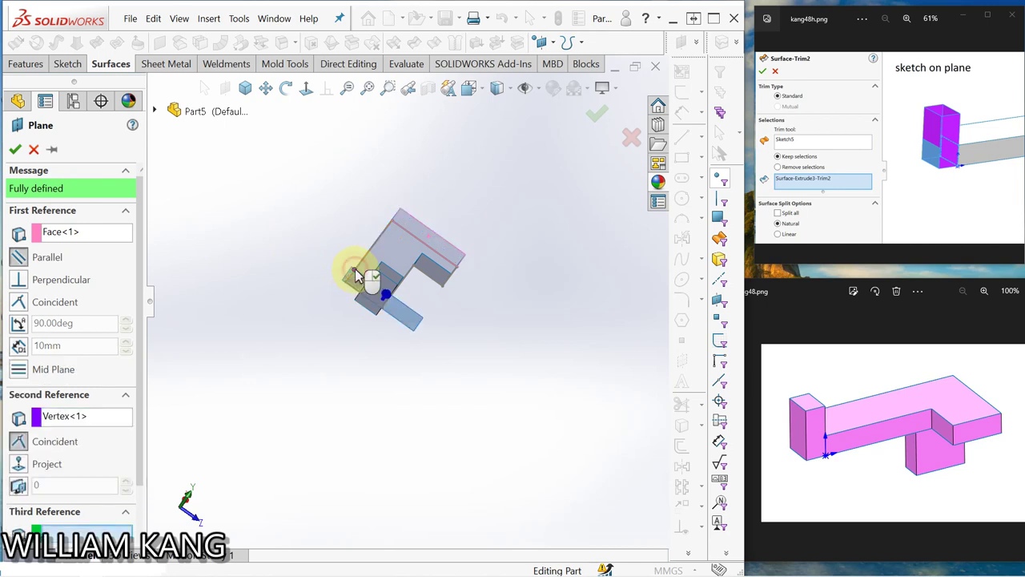
click(15, 150)
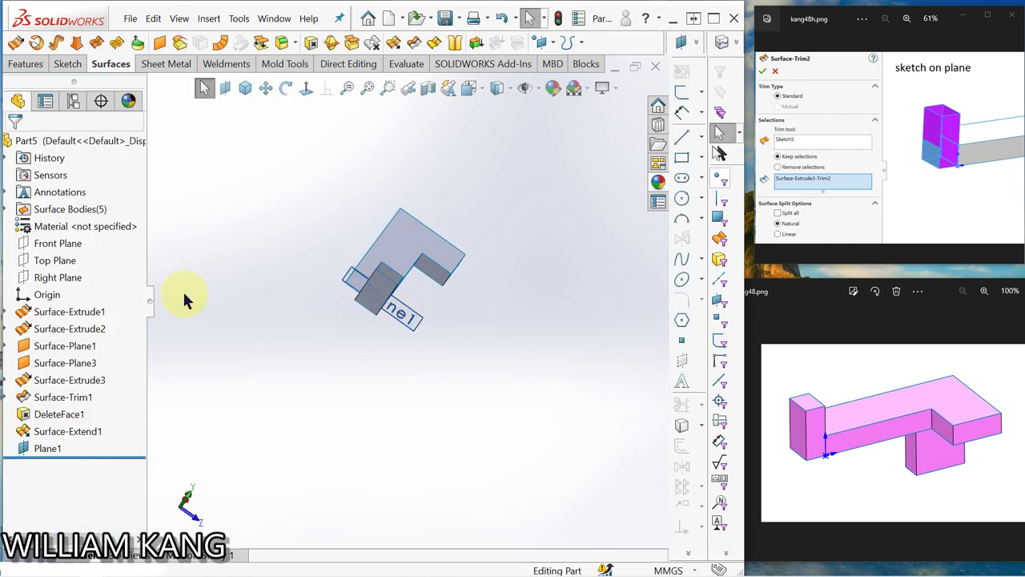
- Hide Plane1 and start a sketch on it, viewed normal to the plane
click(50, 448)
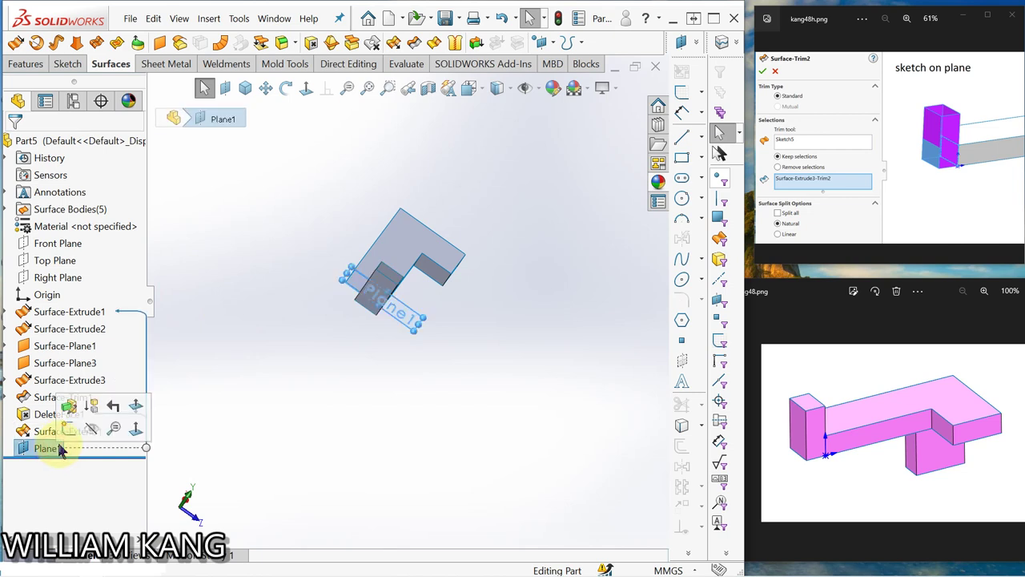
click(91, 431)
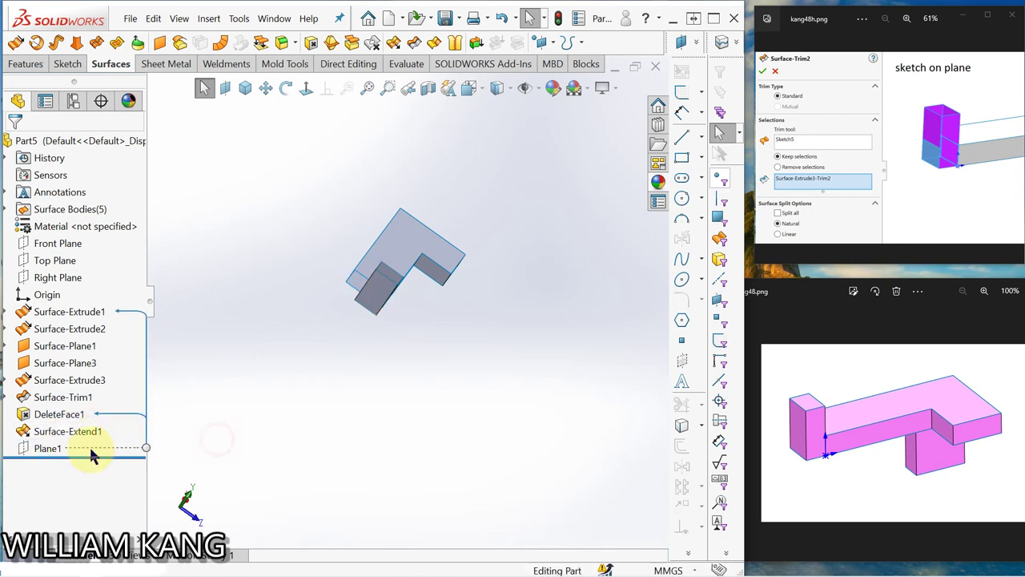
click(49, 449)
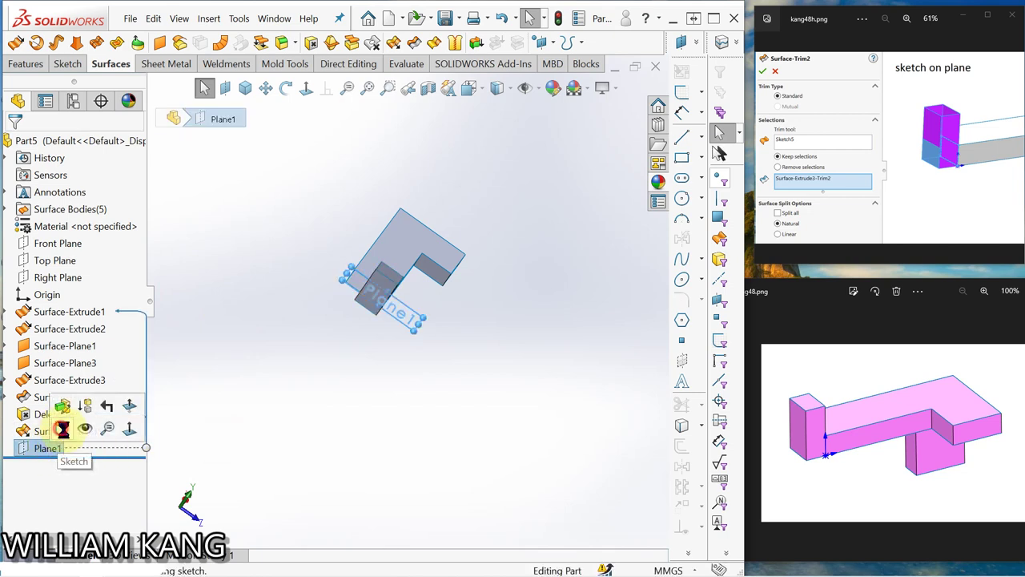
click(62, 430)
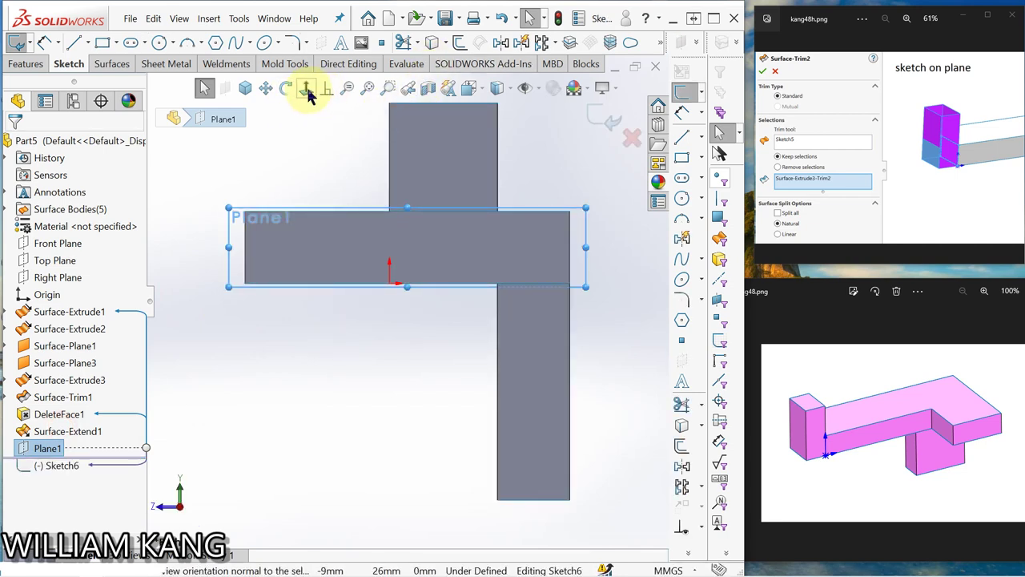
click(308, 92)
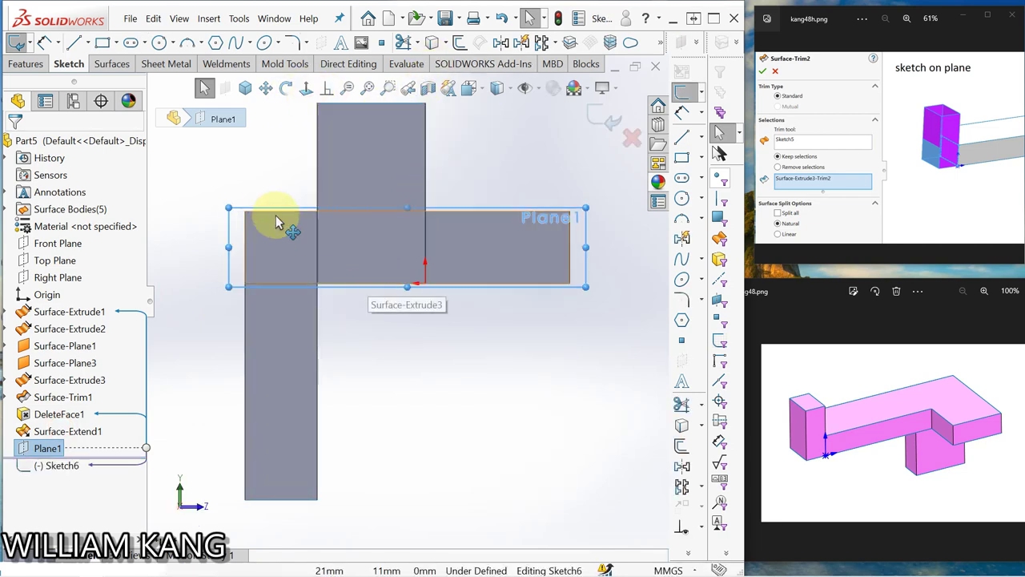
- Draw a corner rectangle over the end opening beside the post and finish Sketch6
click(450, 160)
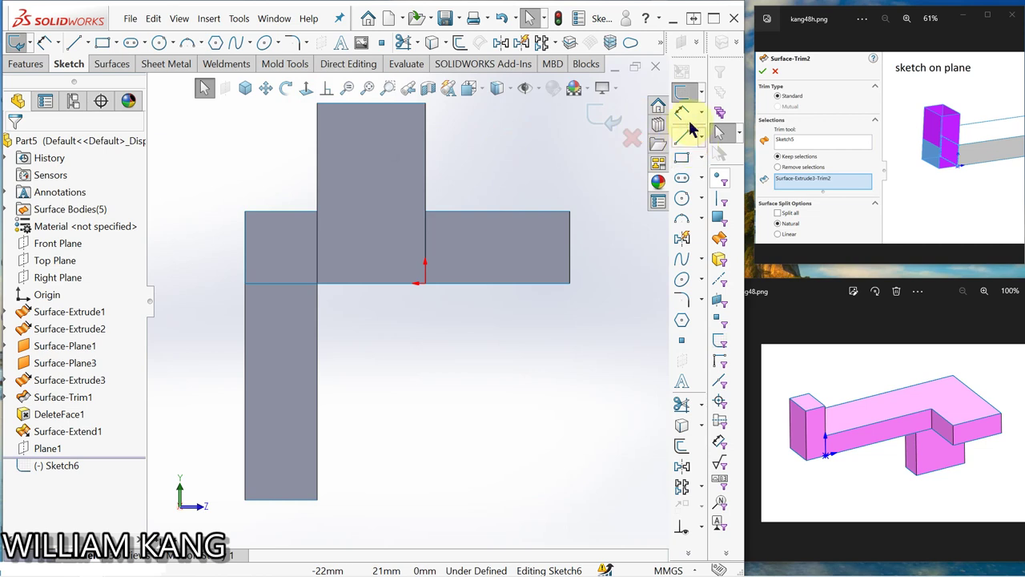
click(687, 158)
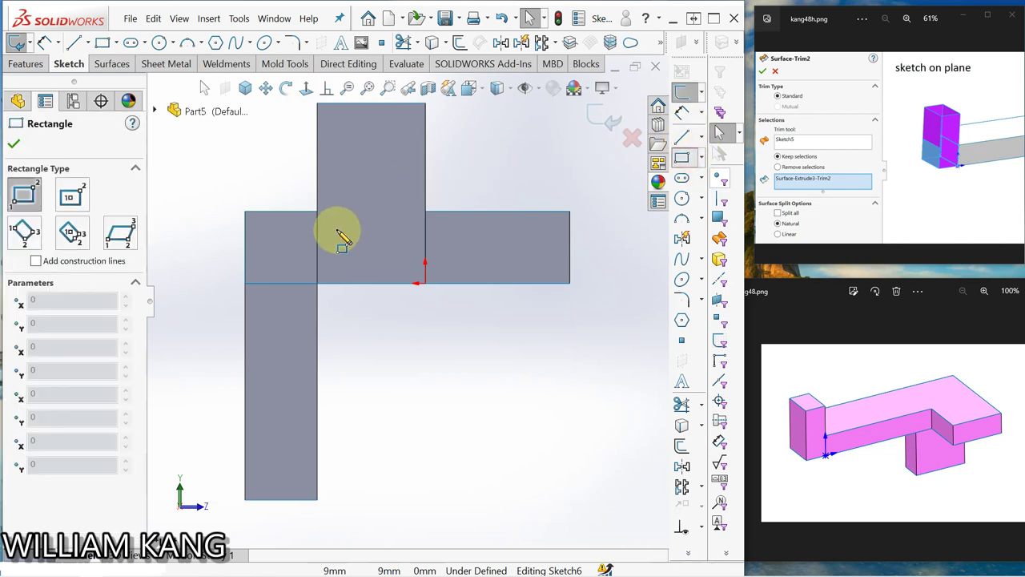
click(244, 213)
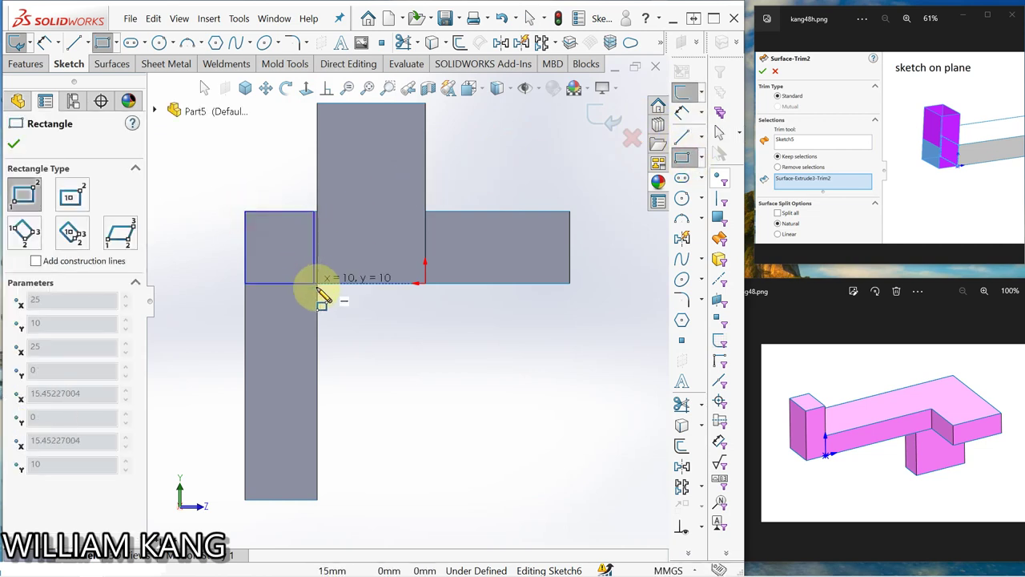
click(317, 283)
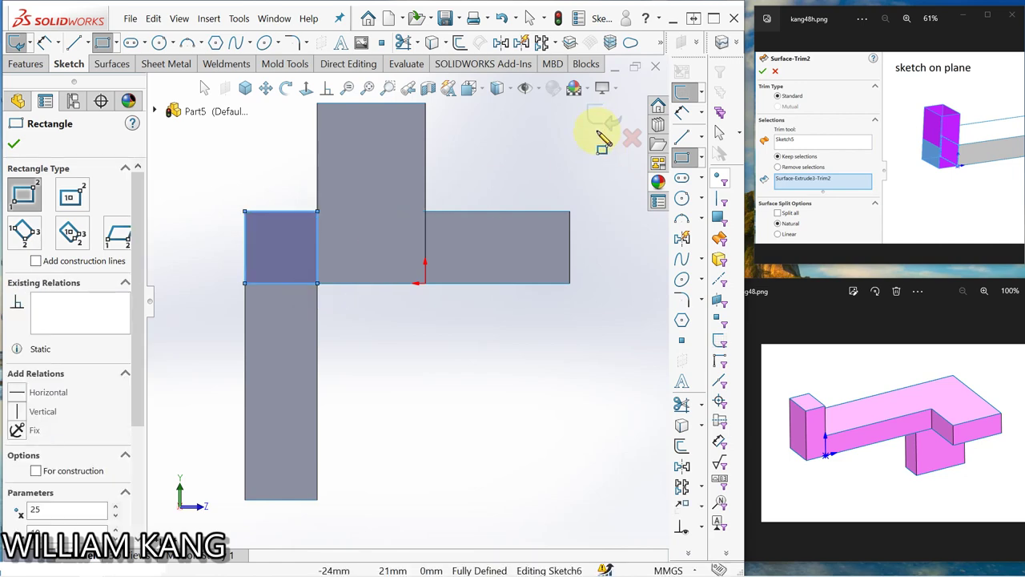
click(609, 120)
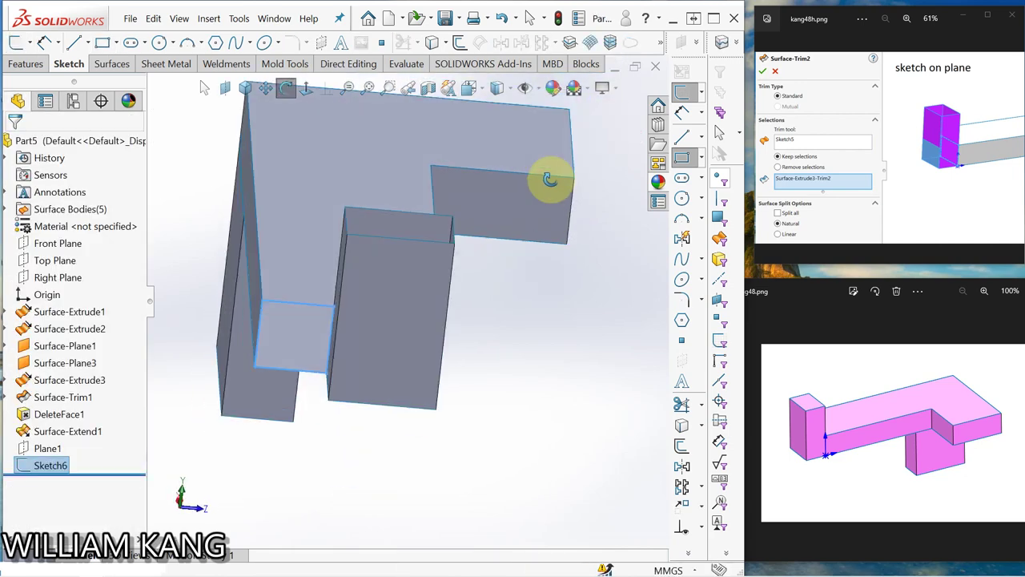
- Create planar surface Surface-Plane4 from the Sketch6 rectangle
click(112, 64)
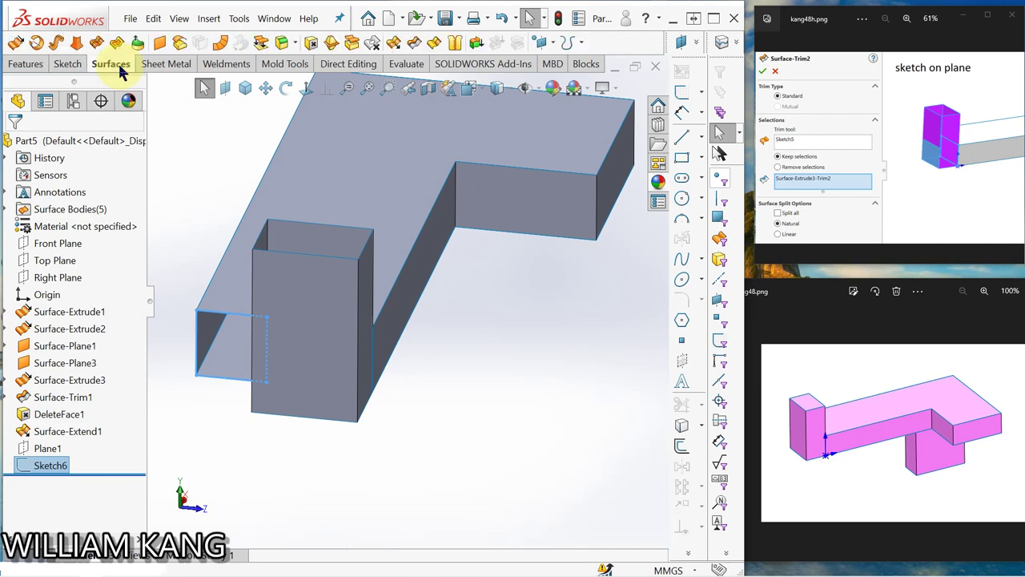
click(159, 44)
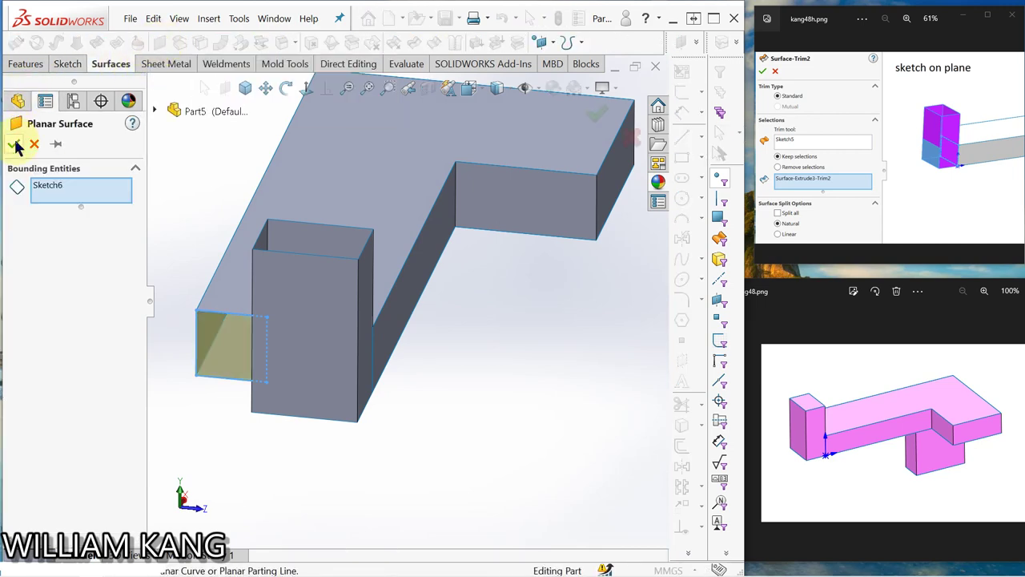
click(16, 142)
- Cap another open end with Surface-Plane5, bounded by two edges
middle_drag(504, 408, 347, 331)
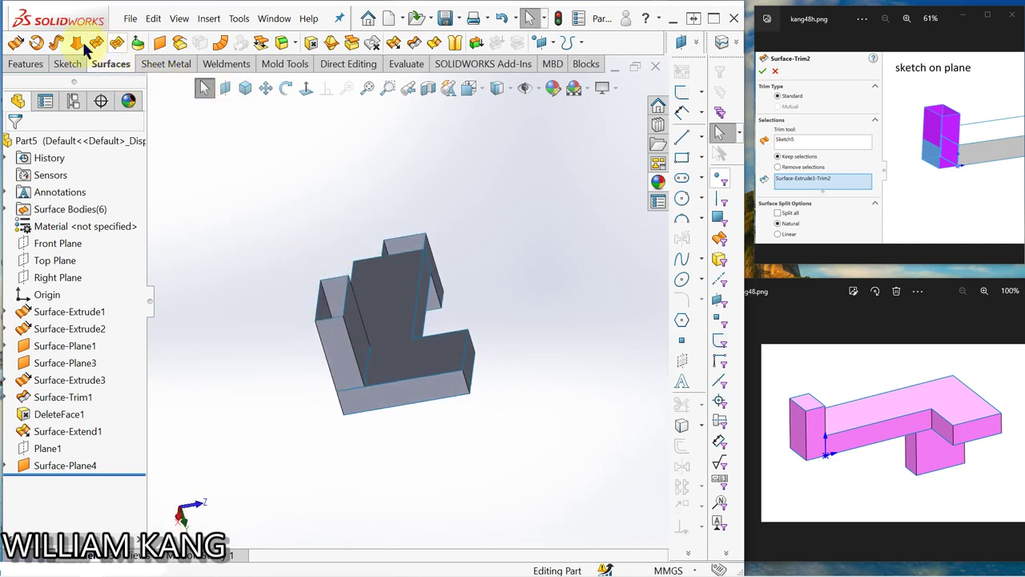
click(159, 44)
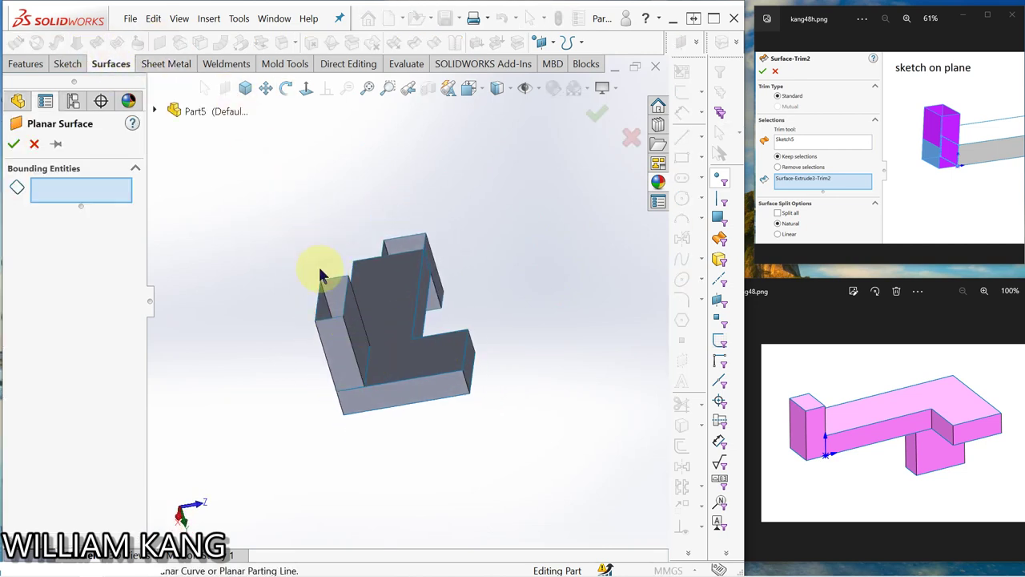
click(338, 320)
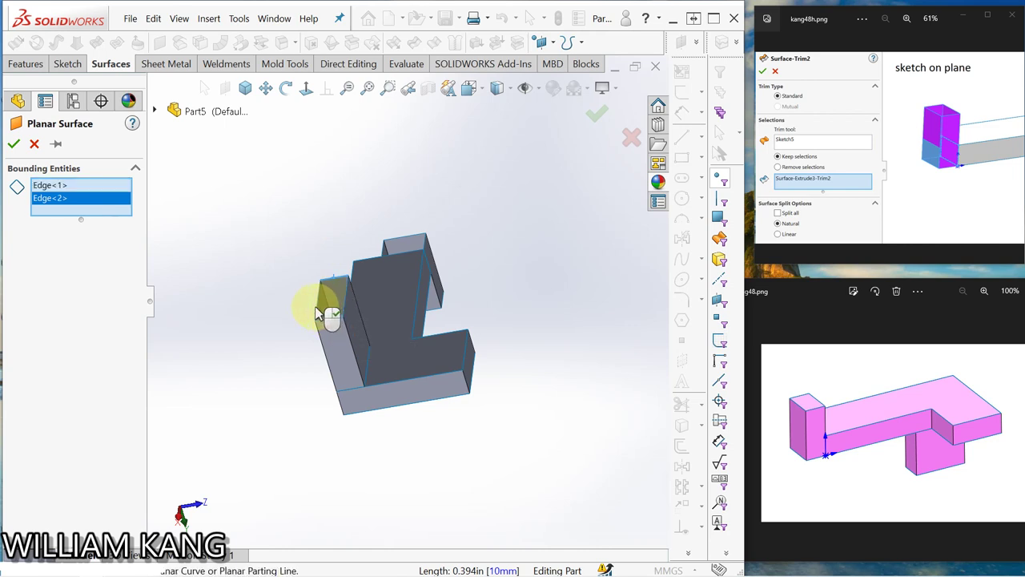
click(14, 145)
middle_drag(277, 201, 248, 338)
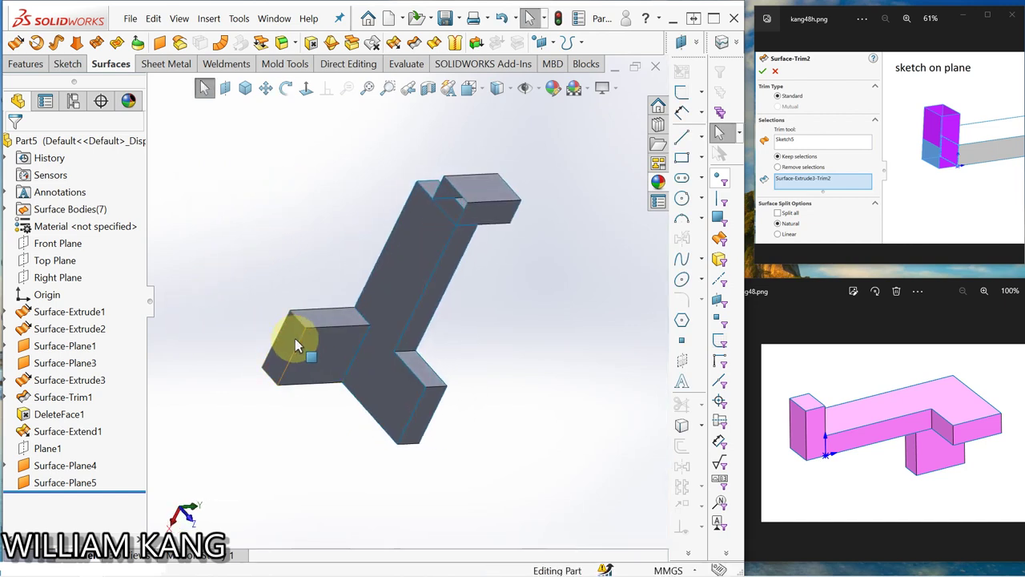
- Cancel a stray planar surface started with Sketch6 as its boundary
mouse_move(497, 427)
middle_down()
mouse_move(508, 355)
mouse_move(392, 297)
mouse_move(398, 238)
mouse_move(526, 238)
mouse_move(576, 160)
mouse_move(524, 225)
mouse_move(517, 320)
mouse_move(502, 229)
mouse_move(532, 325)
mouse_move(472, 391)
middle_up()
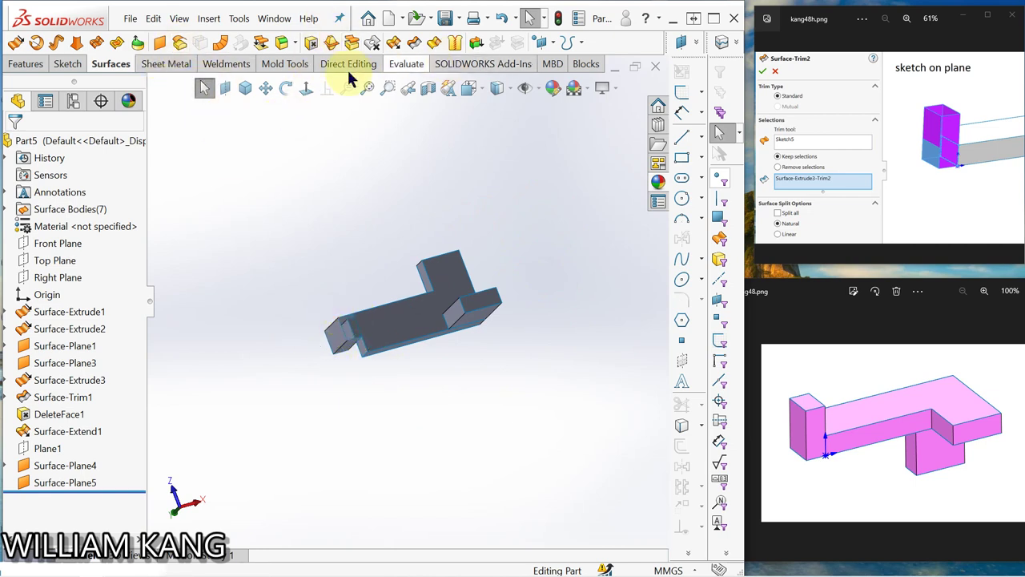
click(159, 44)
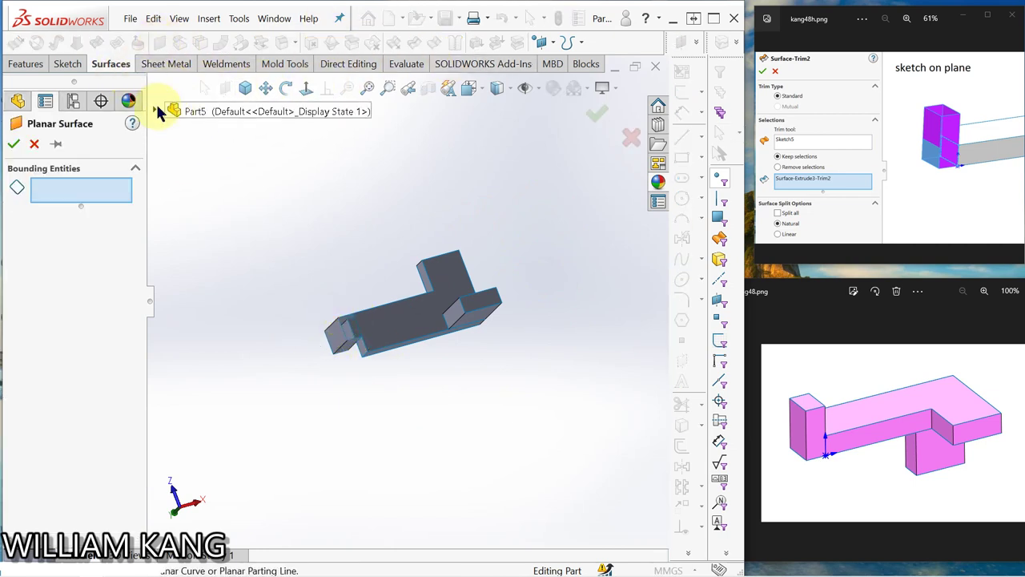
click(154, 111)
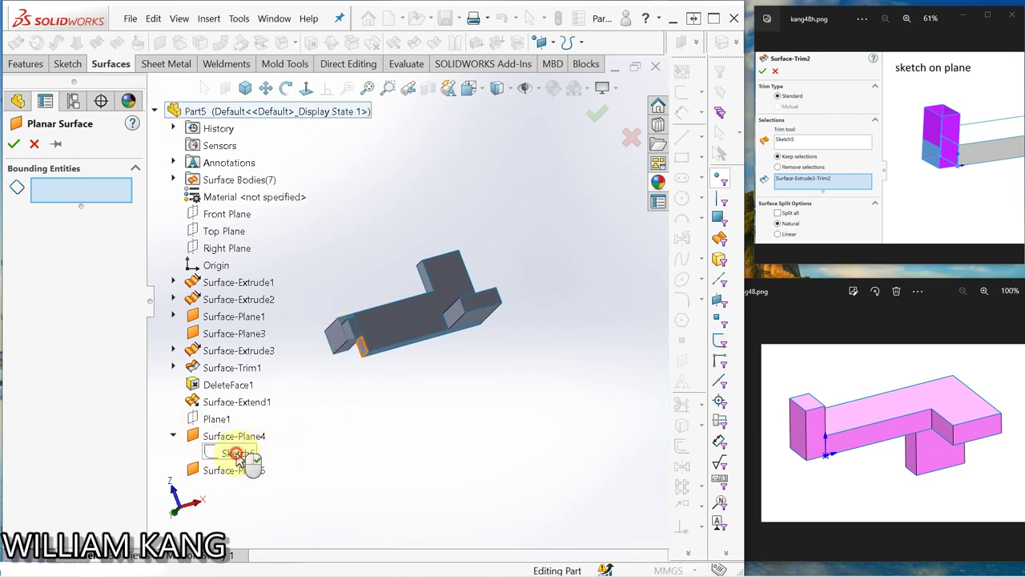
click(236, 454)
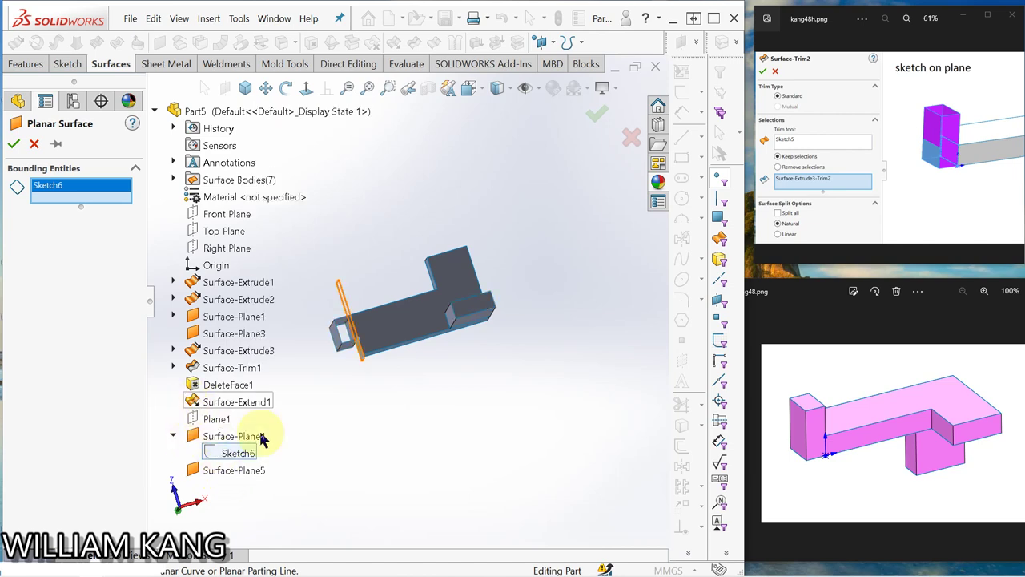
click(35, 143)
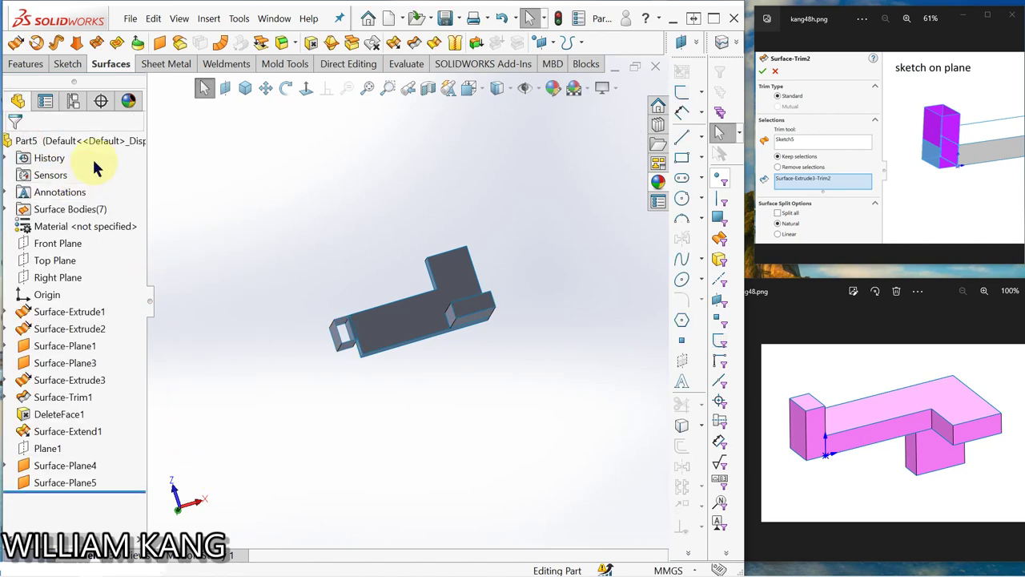
- Cap the long arm's open end with Surface-Plane6, bounded by its bottom, left, top and right edges
click(161, 44)
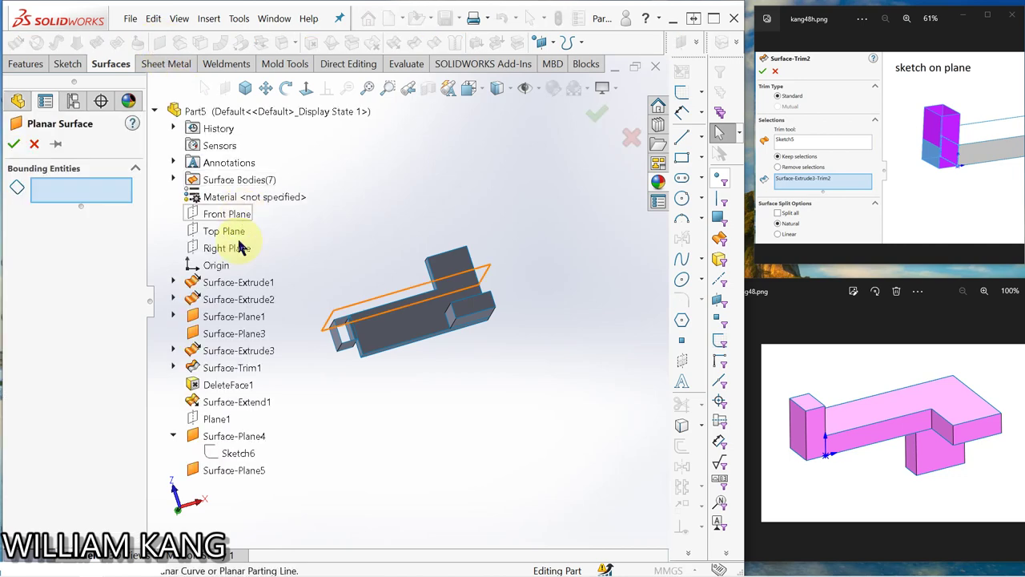
middle_drag(315, 207, 404, 226)
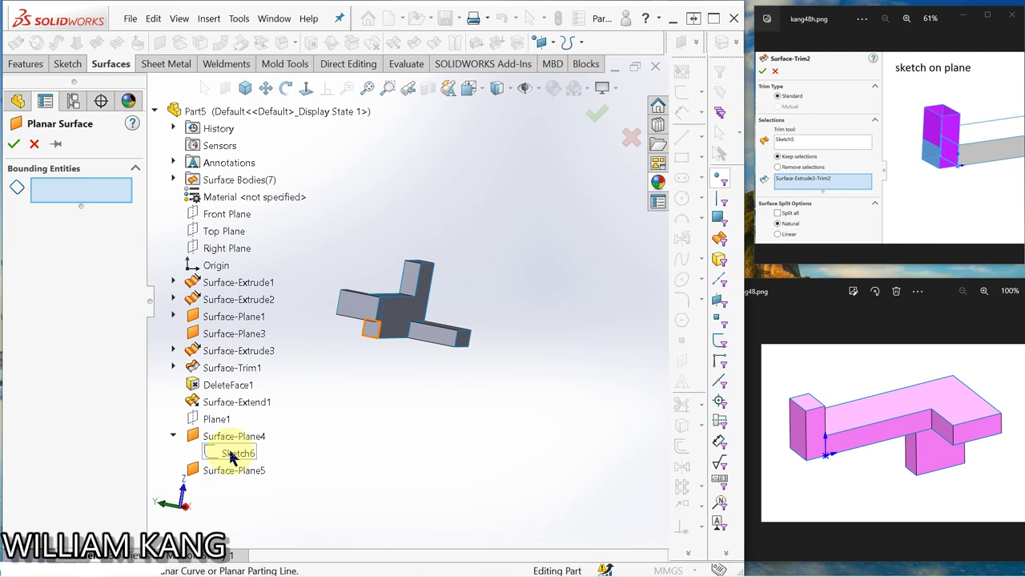
middle_drag(338, 406, 300, 389)
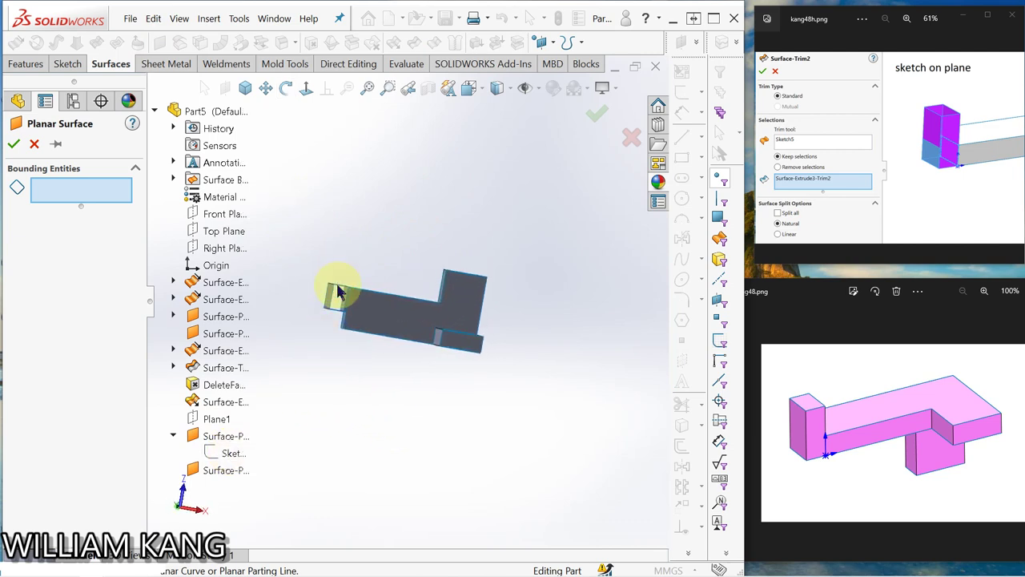
scroll(339, 275, down, 5)
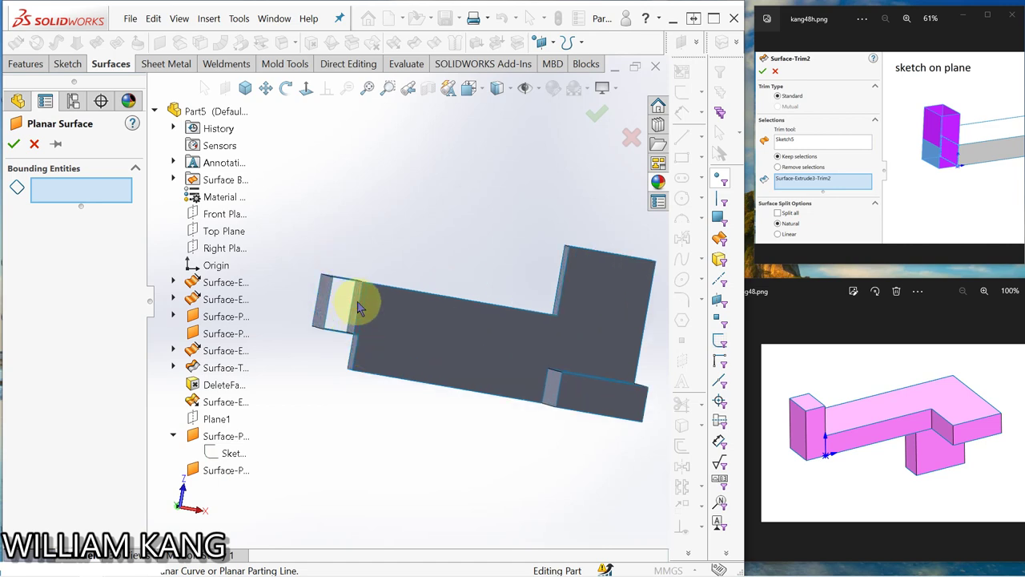
middle_drag(325, 345, 356, 406)
click(357, 404)
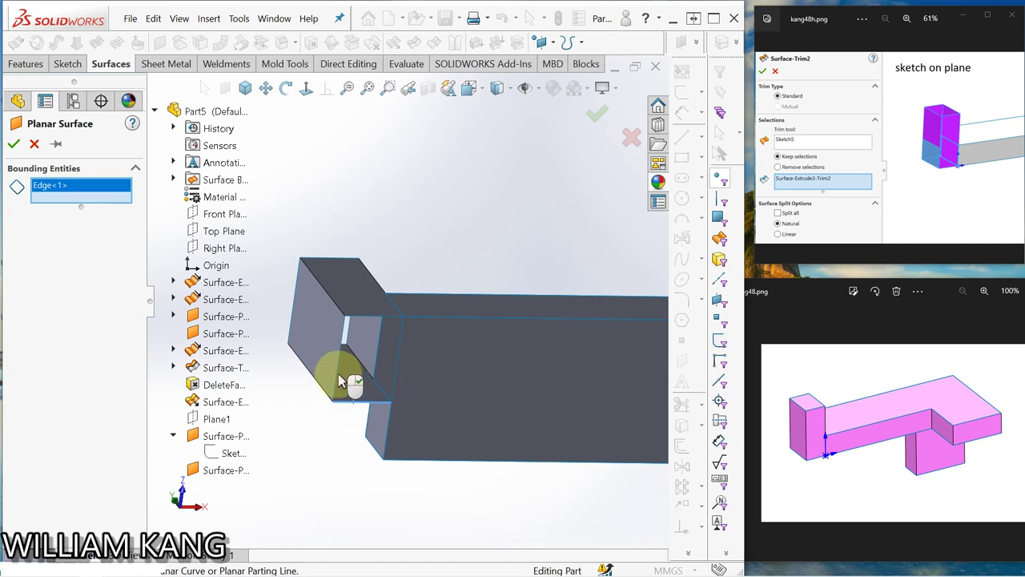
click(336, 374)
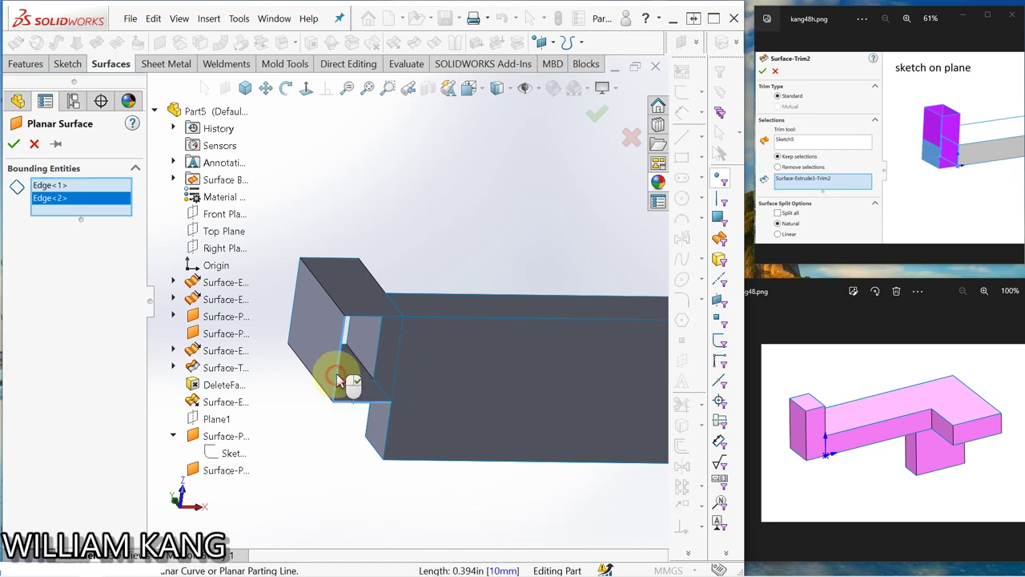
click(368, 315)
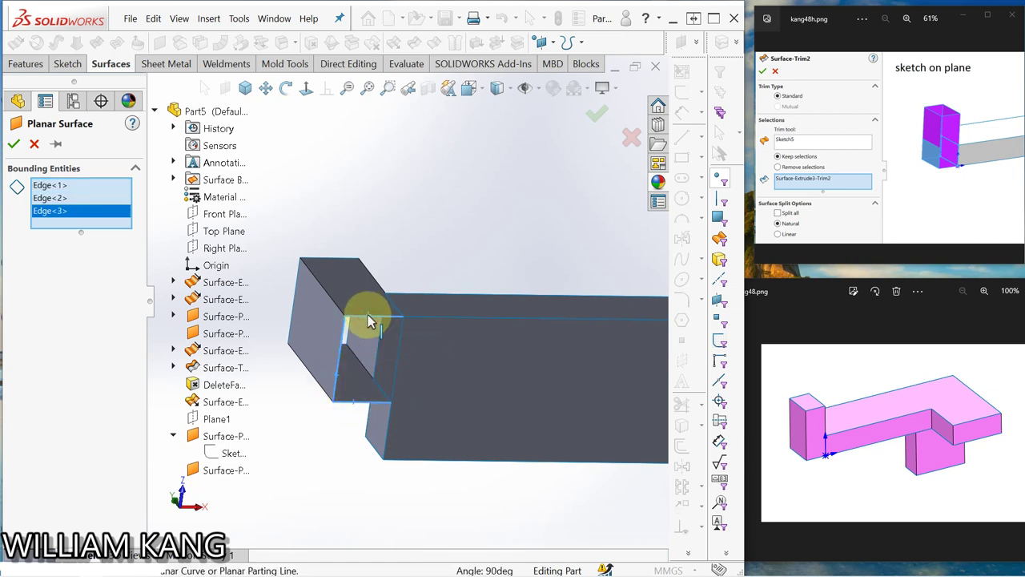
click(402, 358)
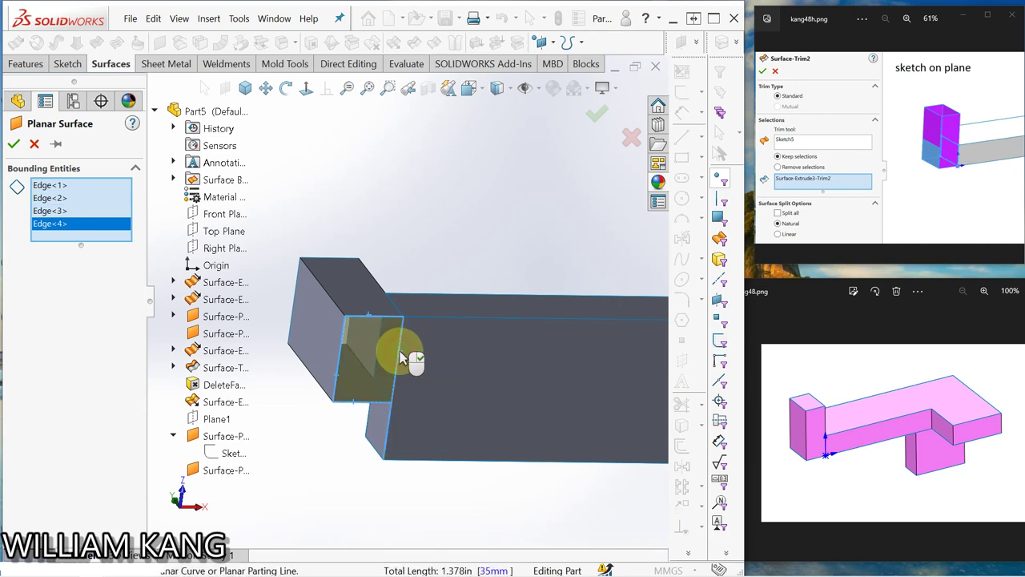
click(14, 144)
middle_drag(373, 366, 320, 257)
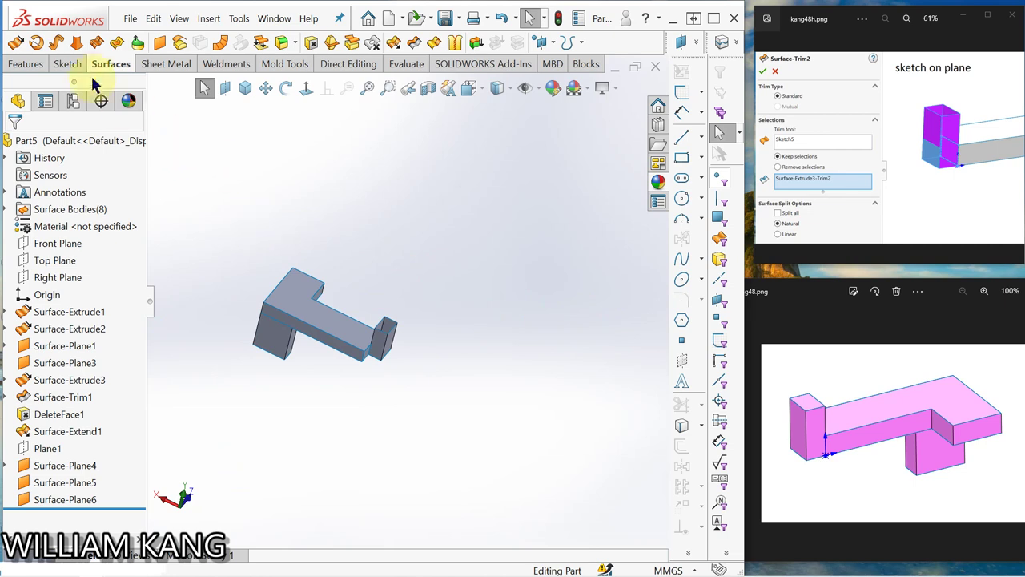
- Create Surface-Plane7 on the post's top opening, bounded by its four edges
click(158, 44)
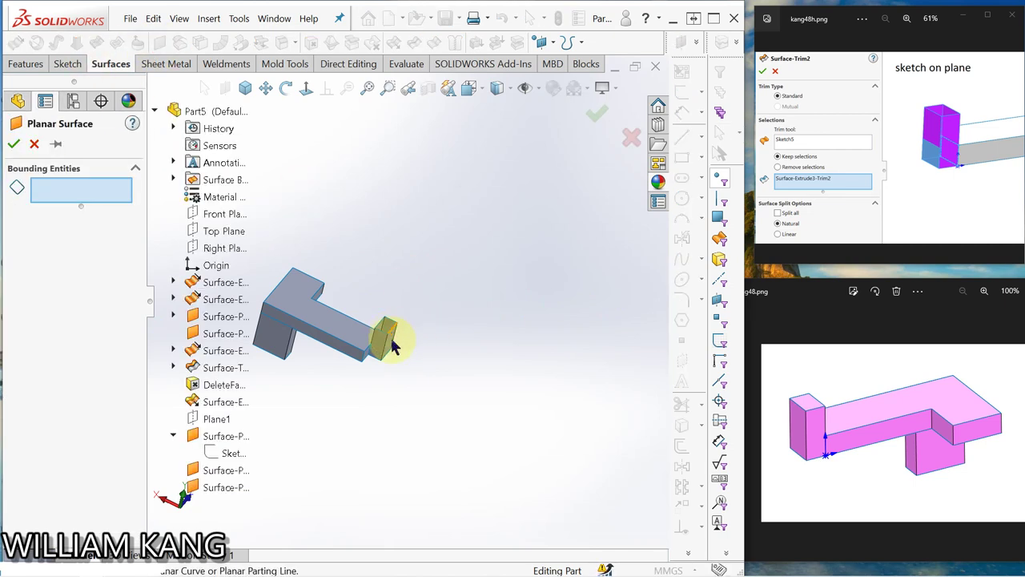
scroll(393, 342, down, 5)
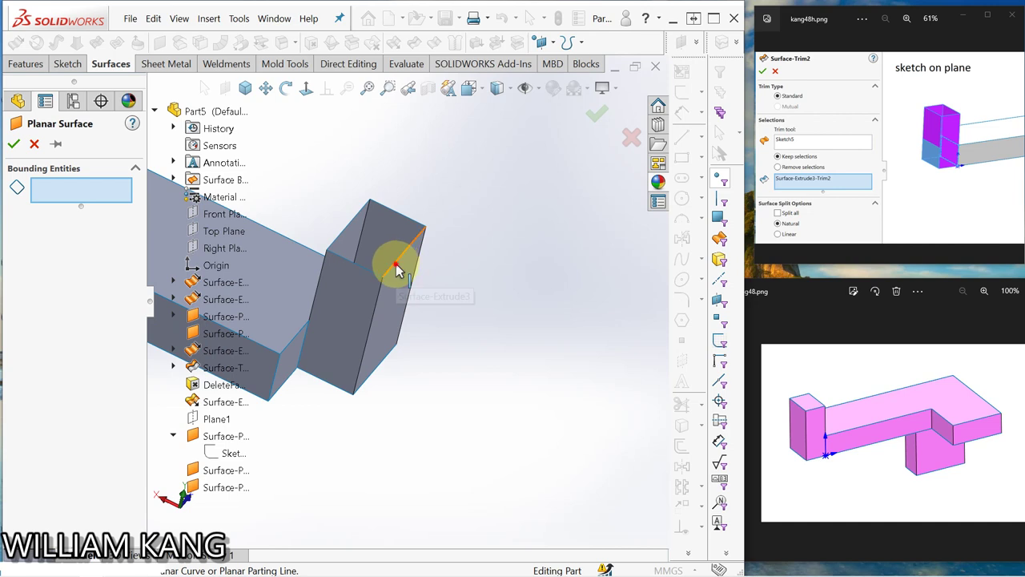
click(398, 267)
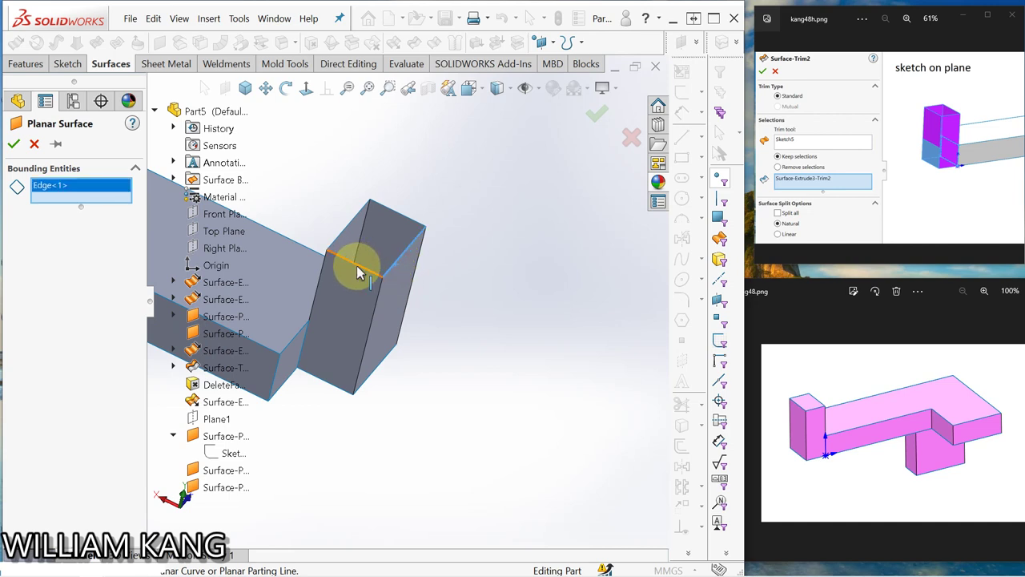
click(358, 269)
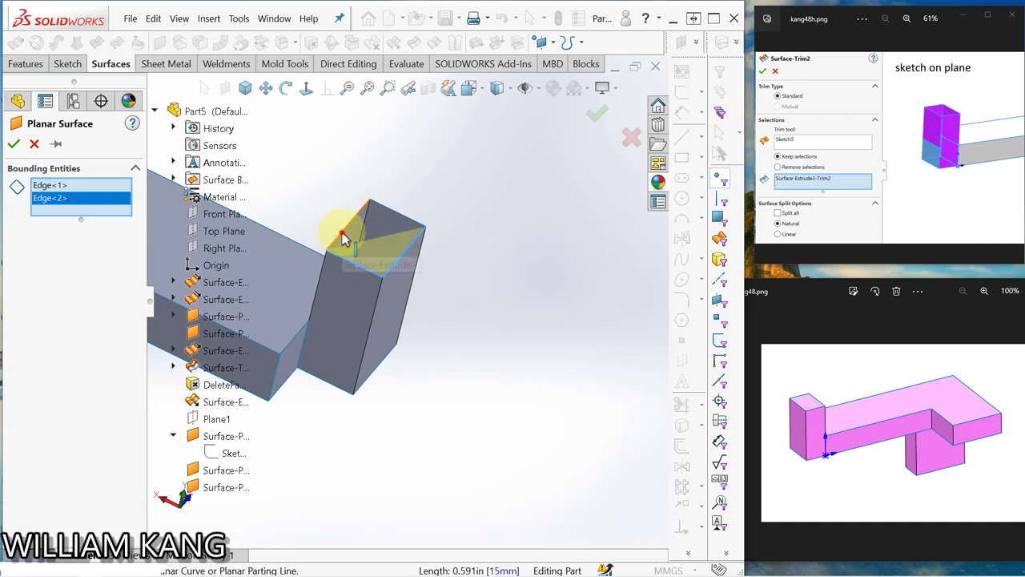
click(342, 237)
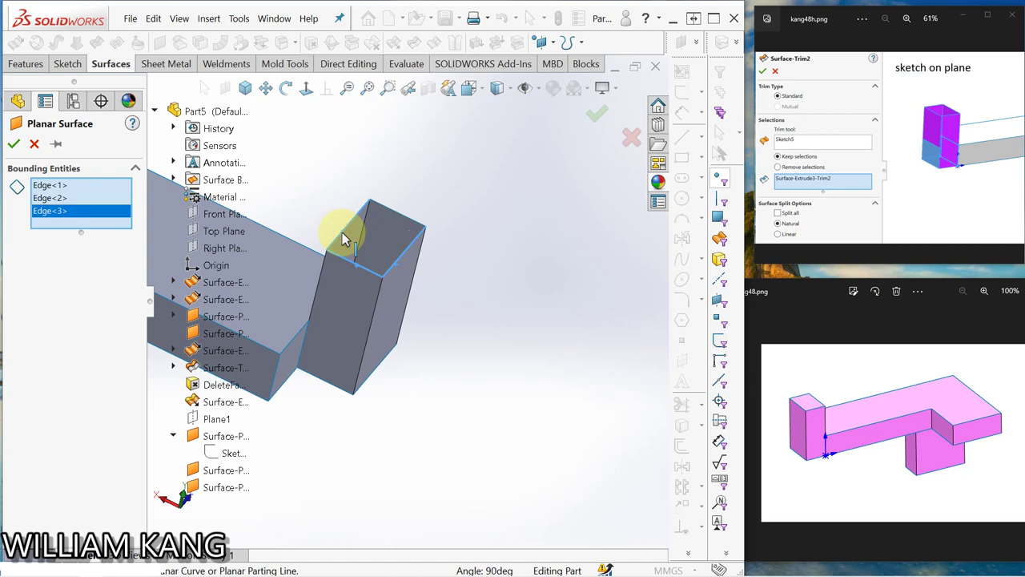
click(405, 222)
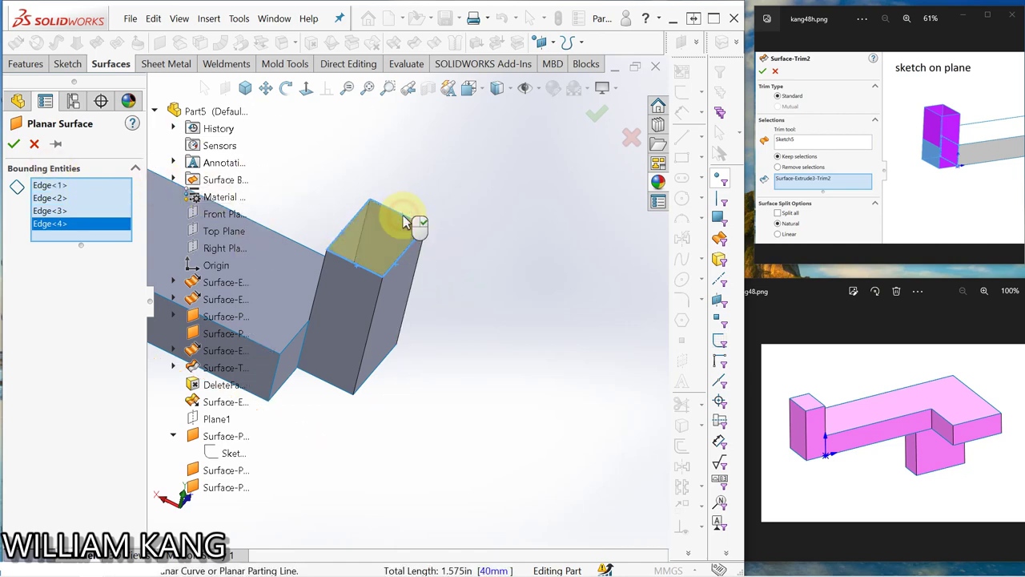
click(15, 146)
middle_drag(275, 339, 395, 323)
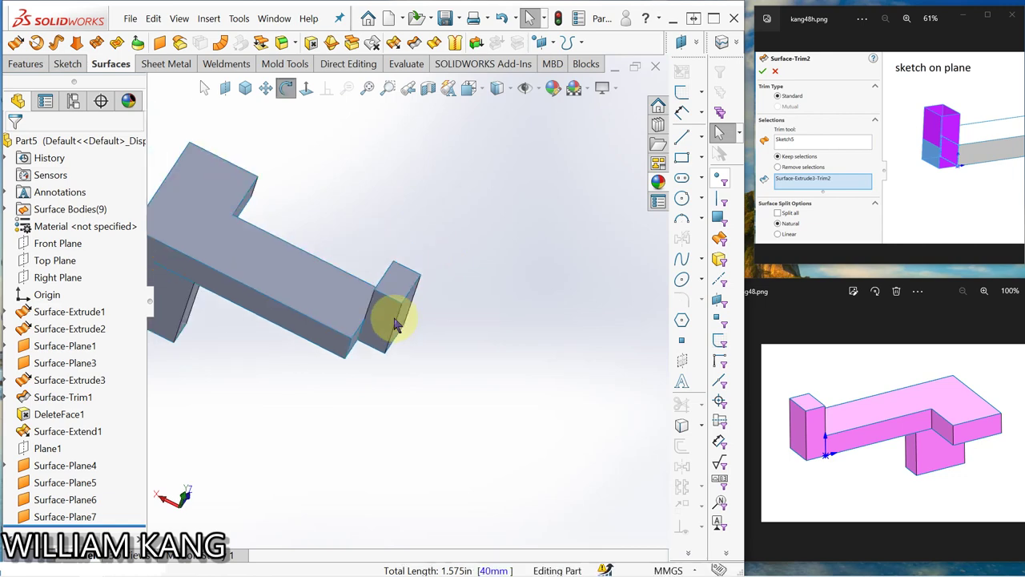
scroll(395, 323, up, 3)
click(245, 88)
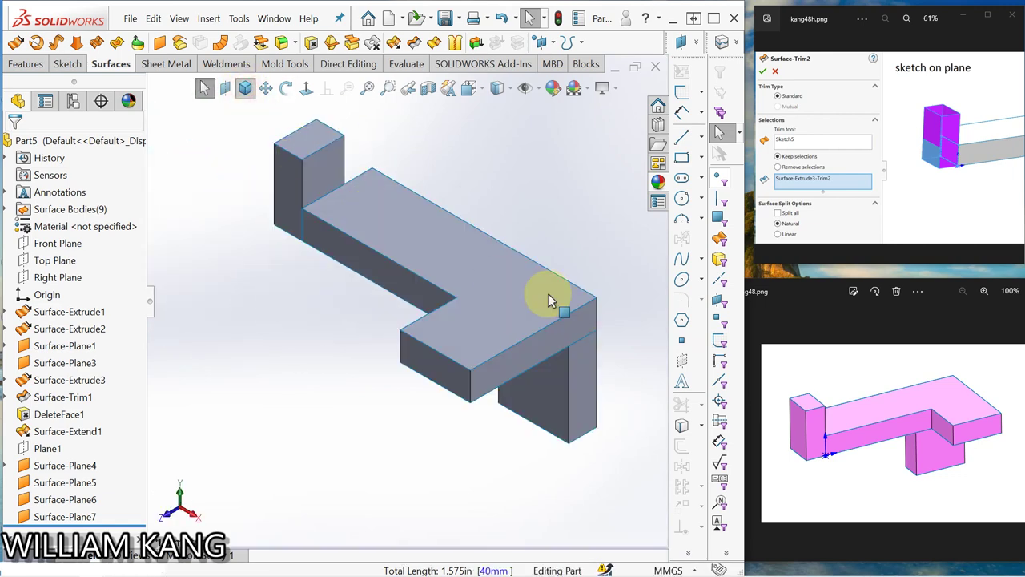
middle_drag(549, 300, 514, 298)
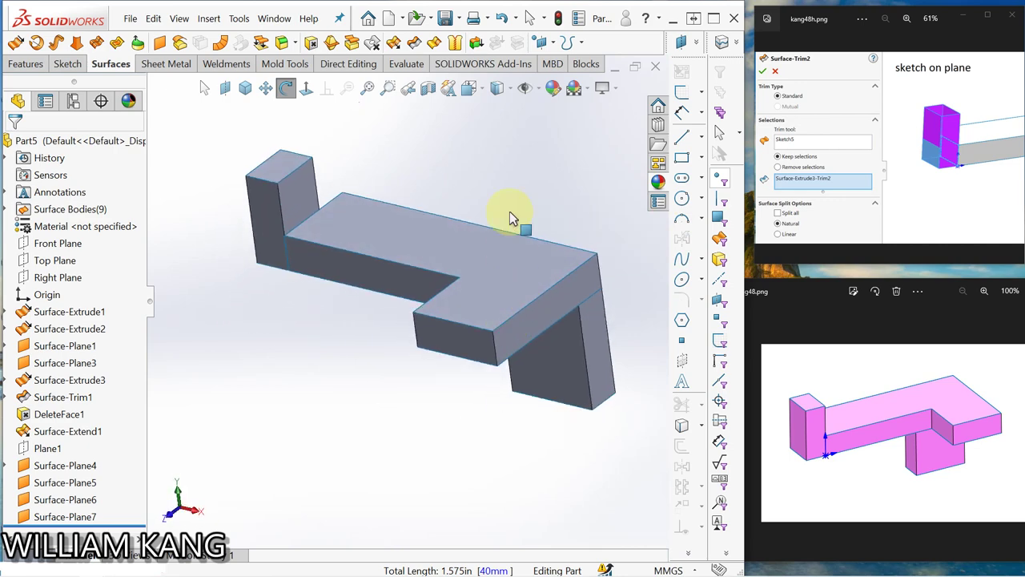
click(427, 90)
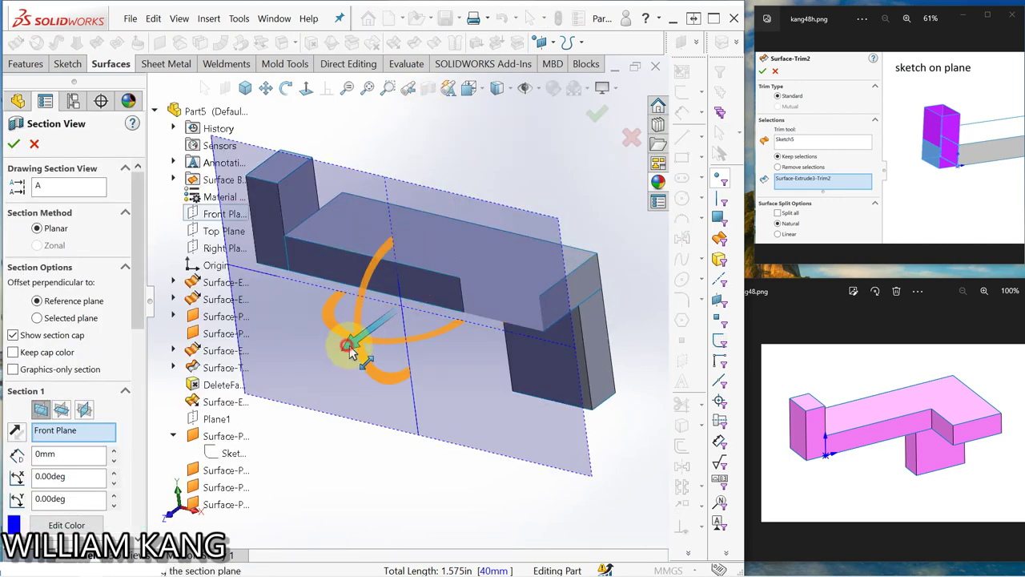
mouse_move(350, 353)
mouse_down()
mouse_move(384, 324)
mouse_move(377, 333)
mouse_move(410, 320)
mouse_move(366, 332)
mouse_move(327, 364)
mouse_move(321, 355)
mouse_move(344, 366)
mouse_up()
mouse_move(344, 366)
middle_down()
mouse_move(355, 350)
mouse_move(350, 361)
middle_up()
drag(343, 332, 394, 297)
middle_drag(387, 405, 366, 229)
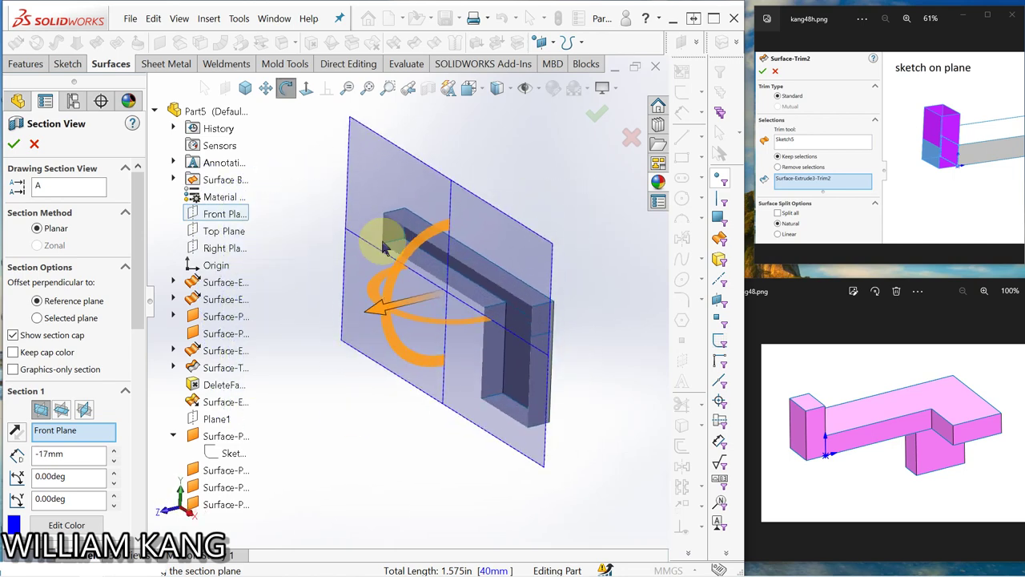
click(38, 144)
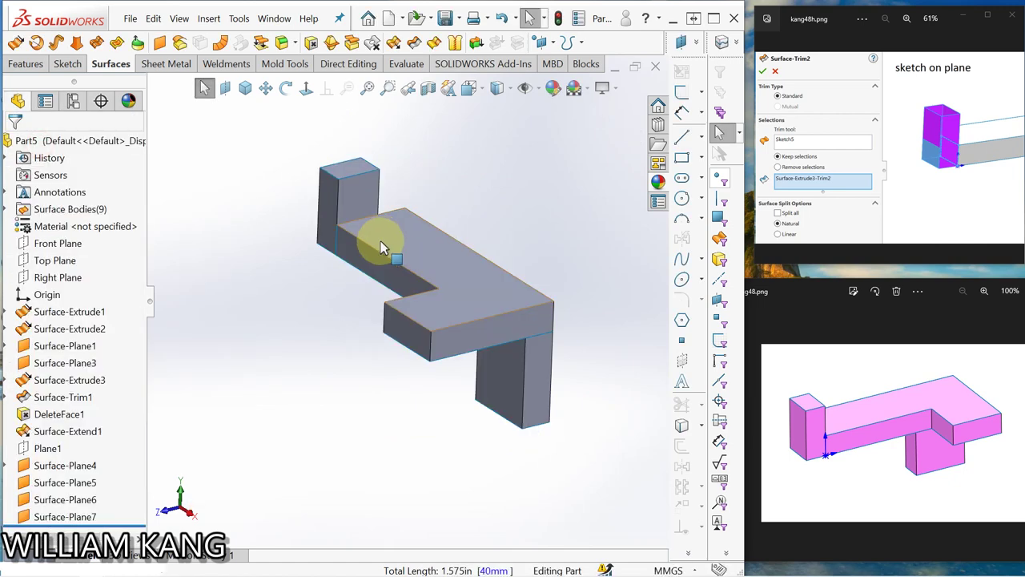
- Expand the Surface Bodies folder and select Surface-Plane1
middle_drag(321, 230, 328, 200)
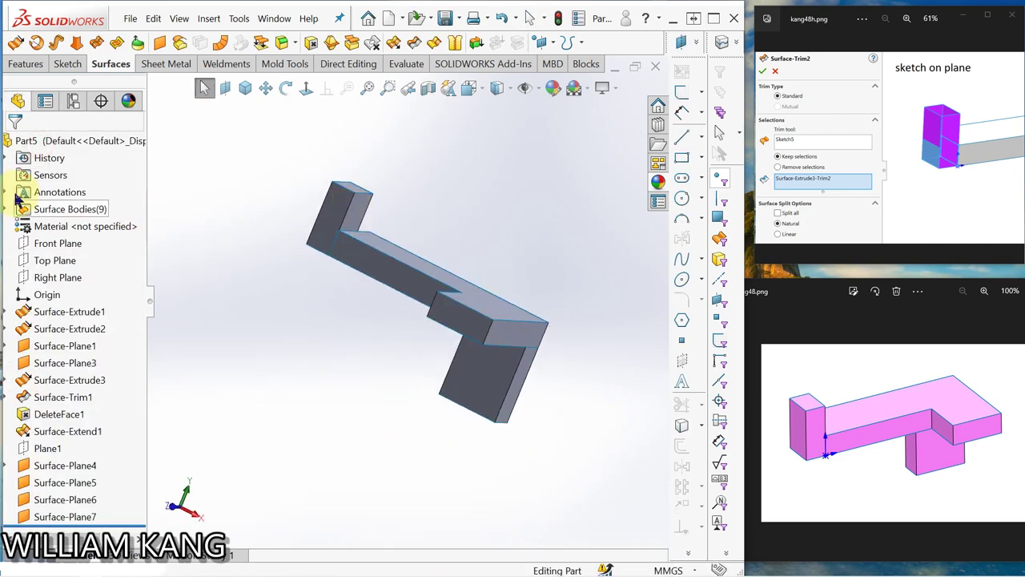
click(8, 209)
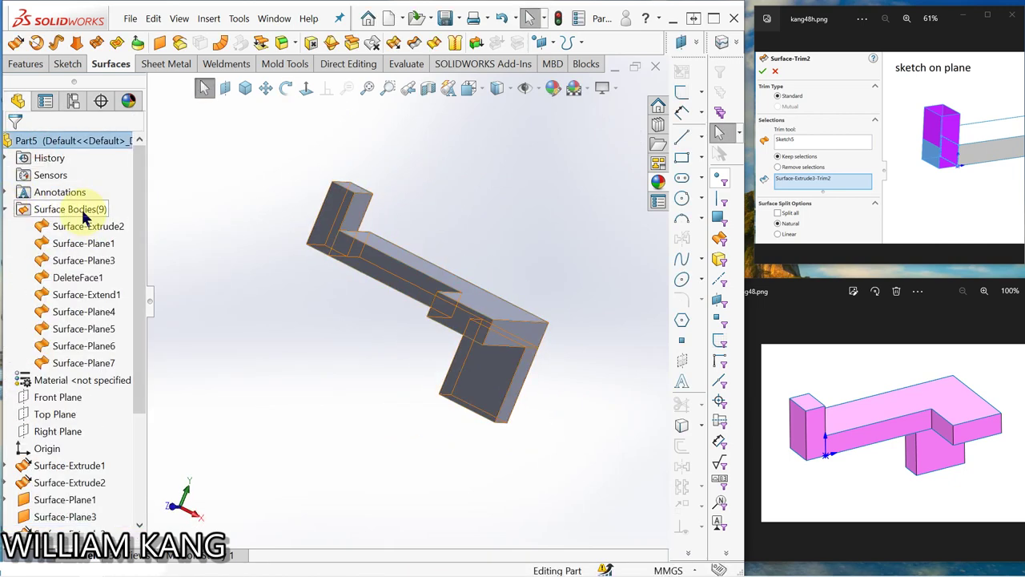
mouse_move(234, 287)
middle_down()
mouse_move(241, 297)
mouse_move(259, 224)
mouse_move(246, 275)
middle_up()
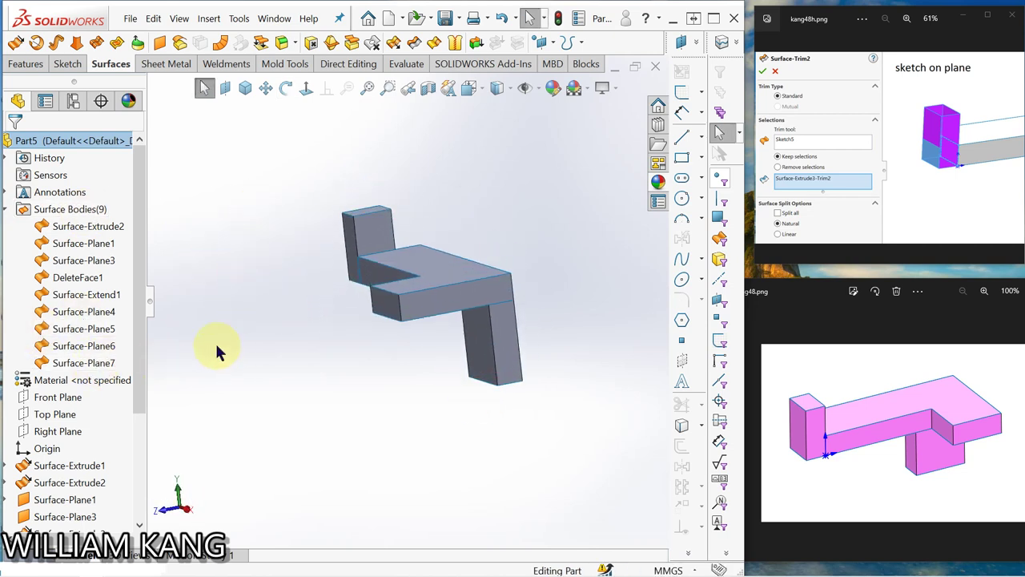
click(92, 250)
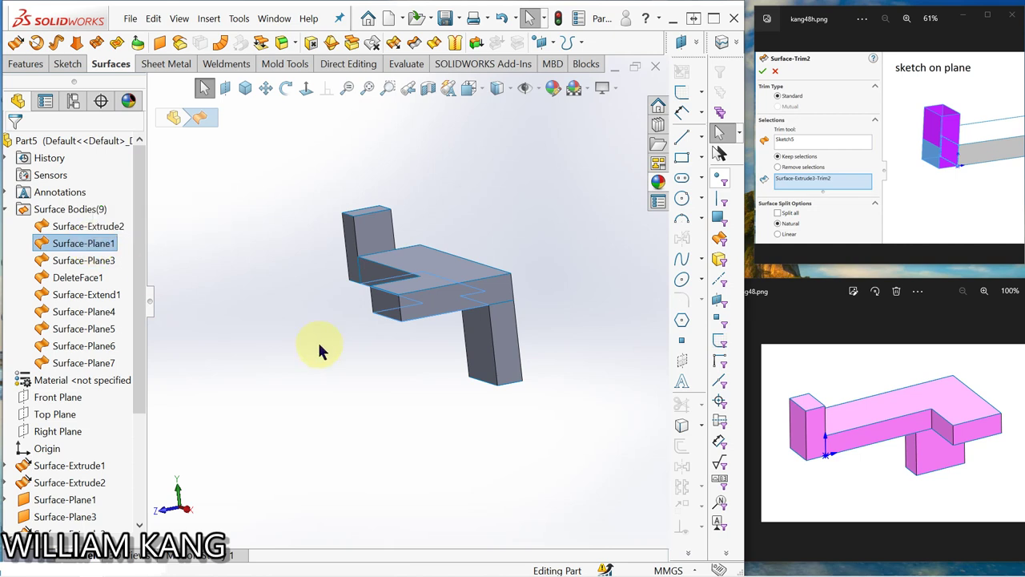
middle_drag(320, 348, 395, 311)
middle_drag(376, 361, 352, 356)
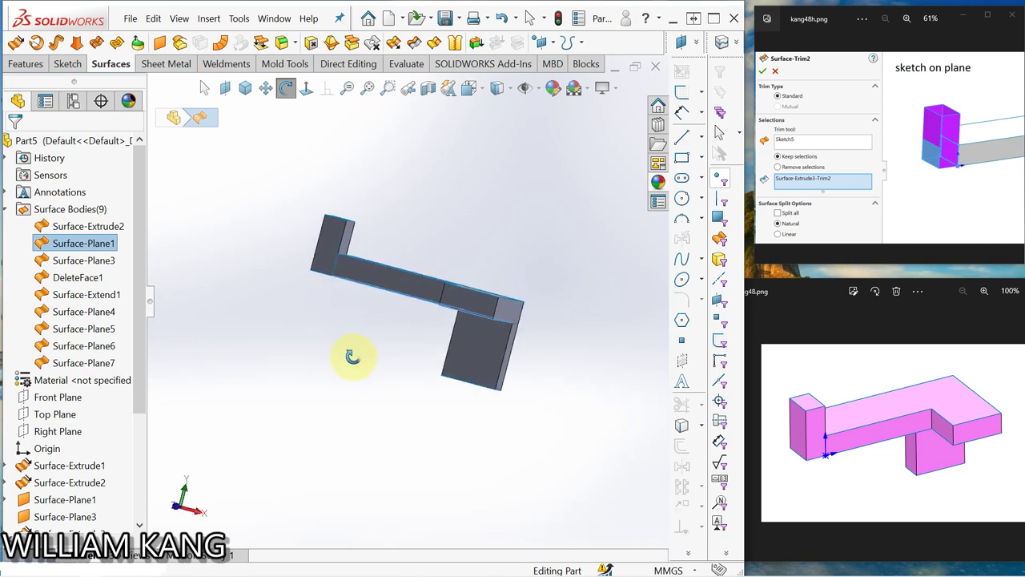
- Knit Surface-Plane1 with DeleteFace1 and Surface-Plane3 into Surface-Knit1
click(456, 44)
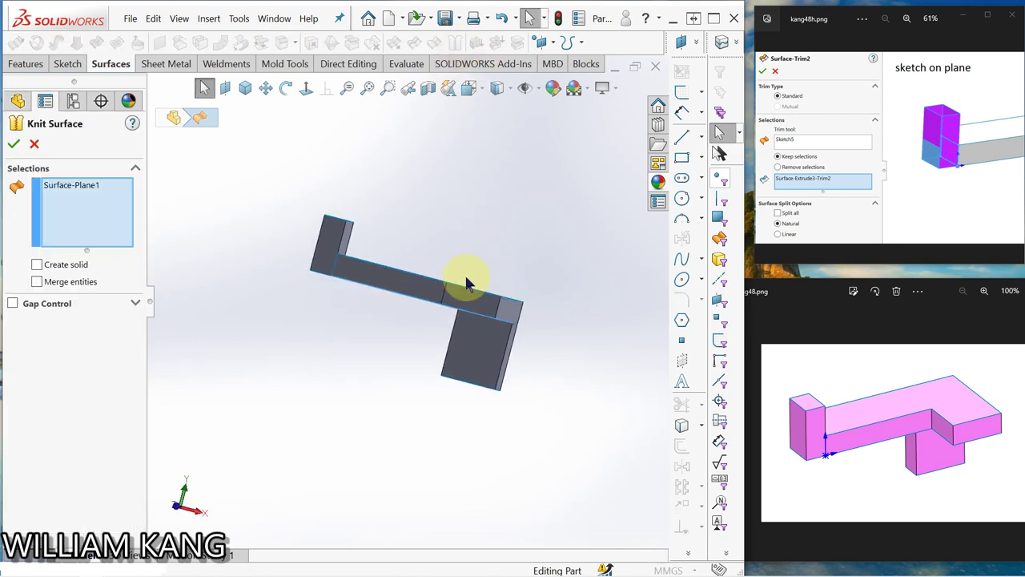
middle_drag(414, 291, 500, 225)
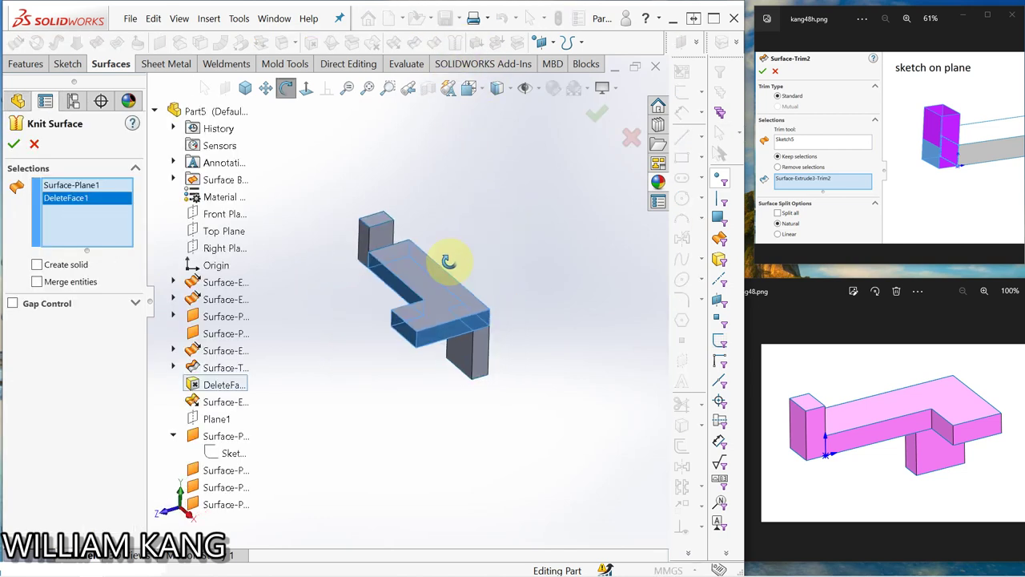
click(452, 298)
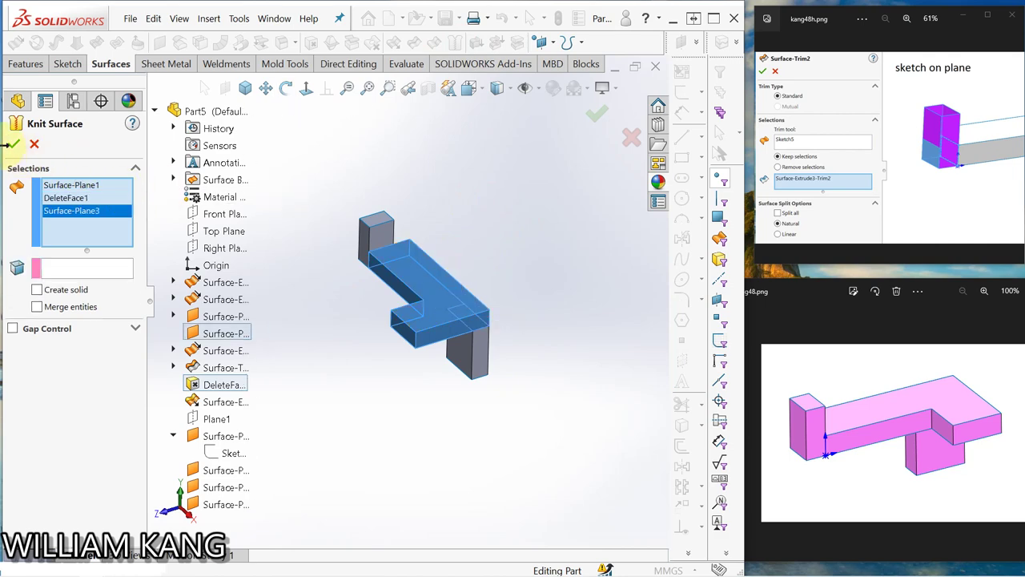
click(14, 146)
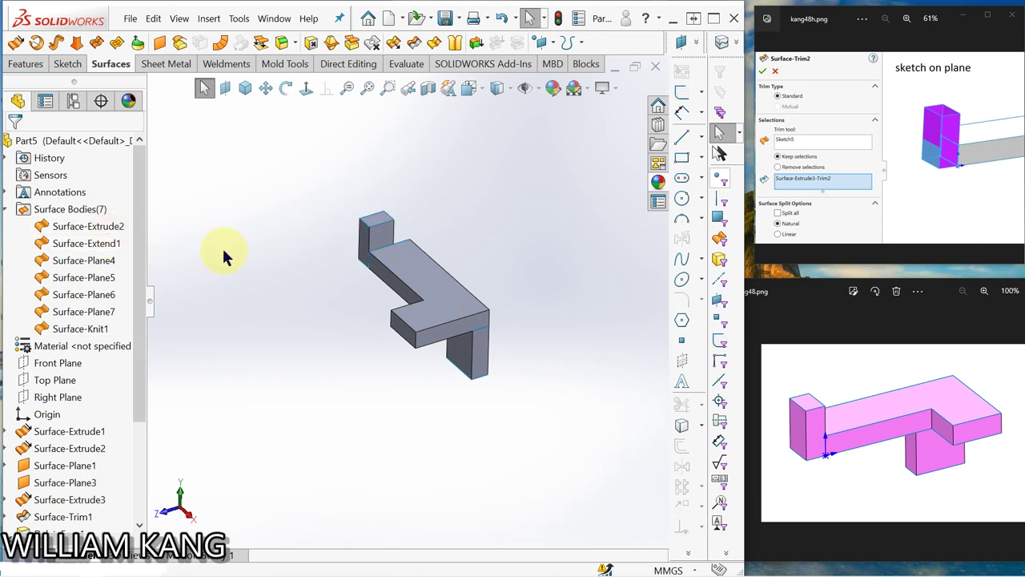
click(87, 244)
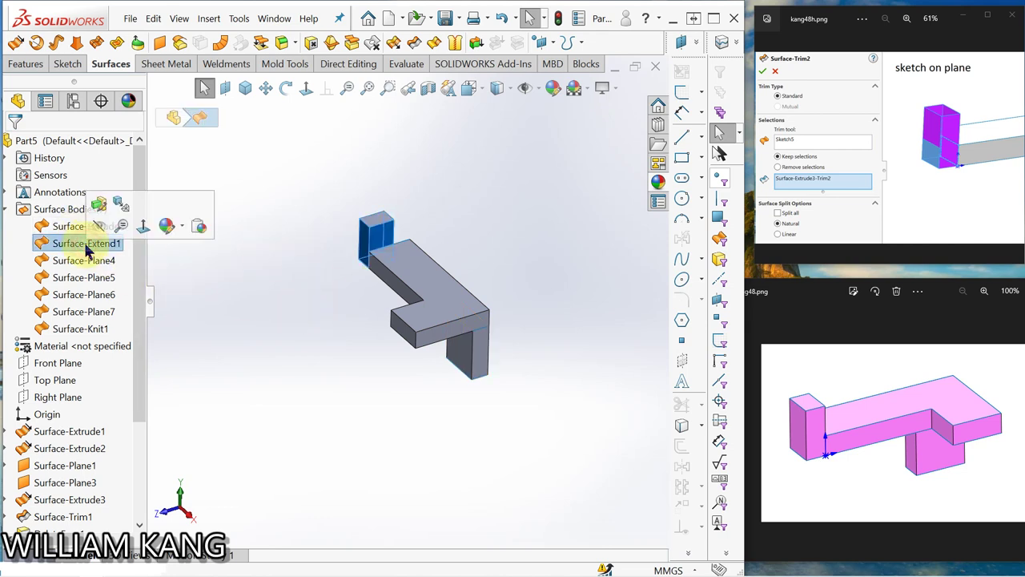
middle_drag(376, 308, 408, 350)
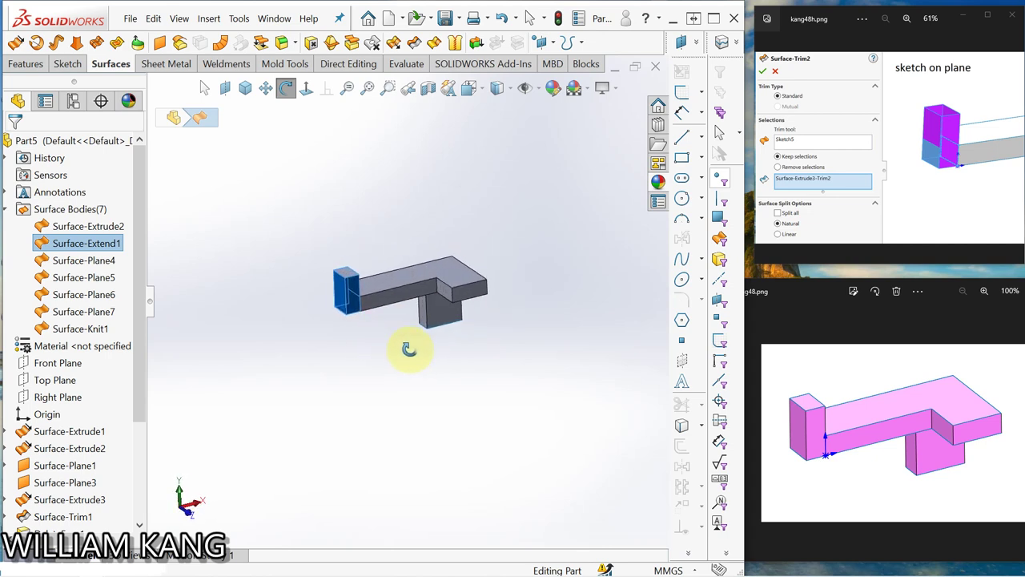
- Knit Surface-Extend1 with the Surface-Plane7 and Surface-Plane6 caps into Surface-Knit2
click(436, 45)
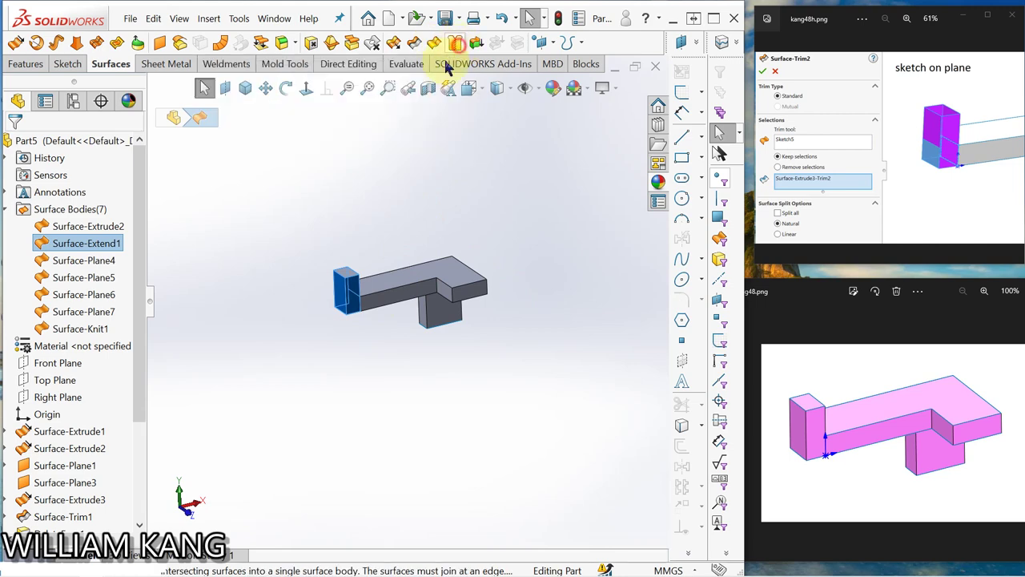
click(350, 278)
middle_drag(379, 376, 377, 256)
click(365, 260)
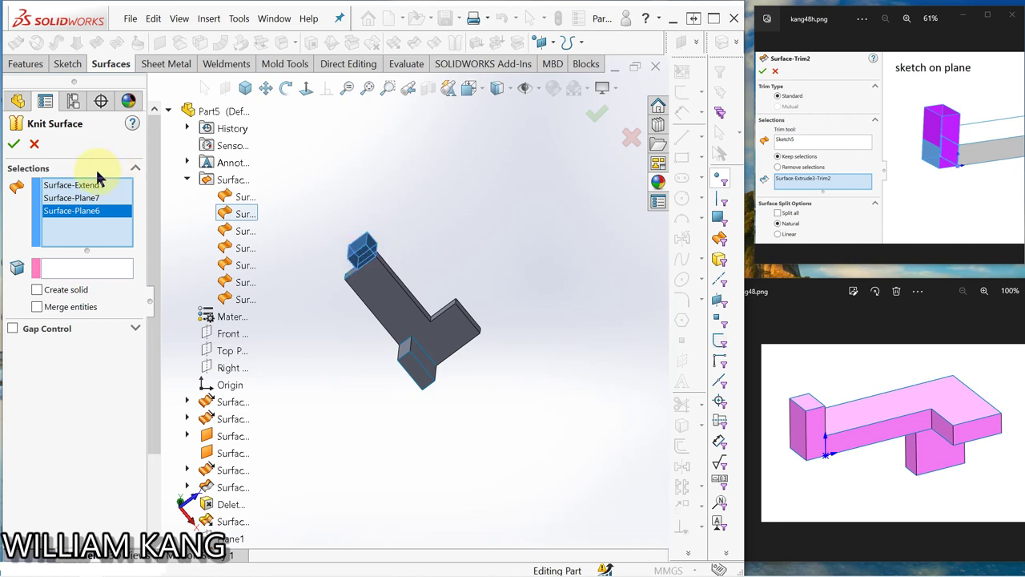
click(15, 145)
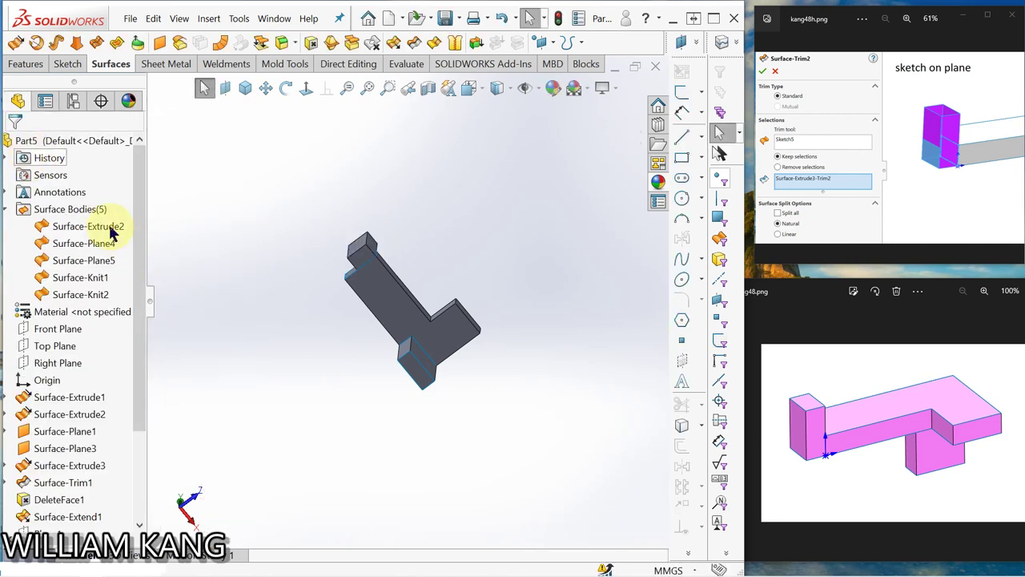
middle_drag(371, 223, 377, 312)
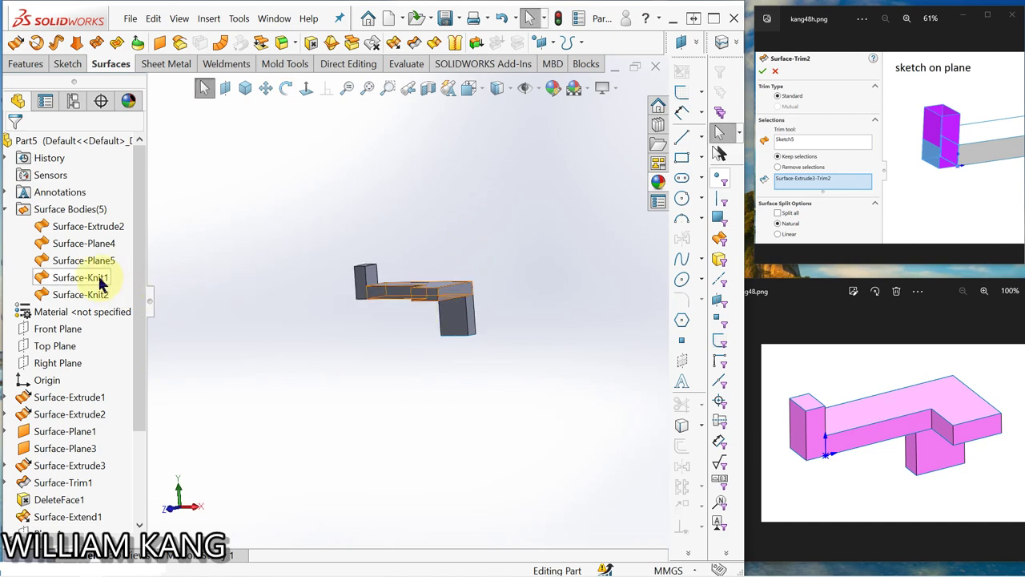
click(89, 226)
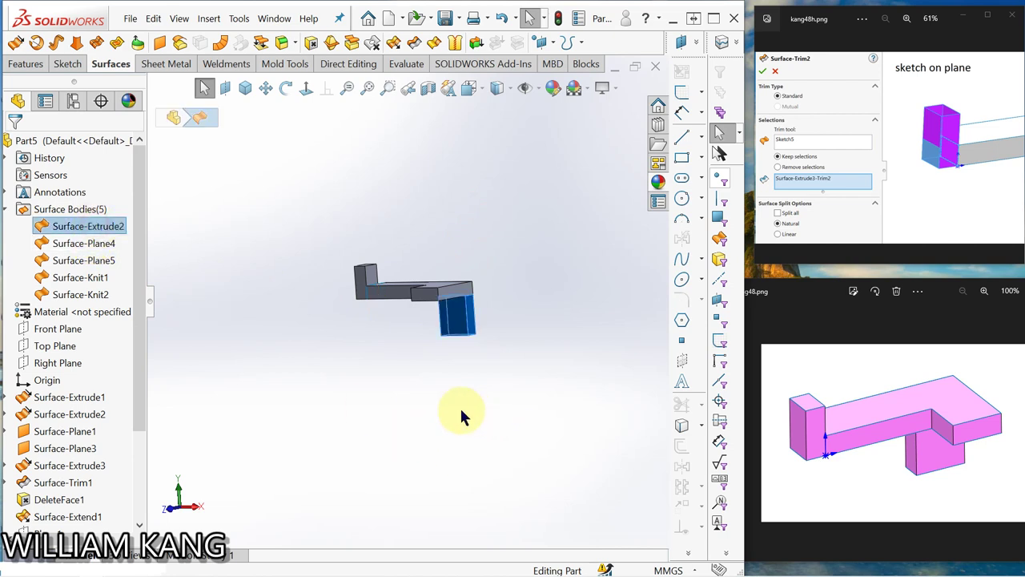
middle_drag(457, 412, 355, 377)
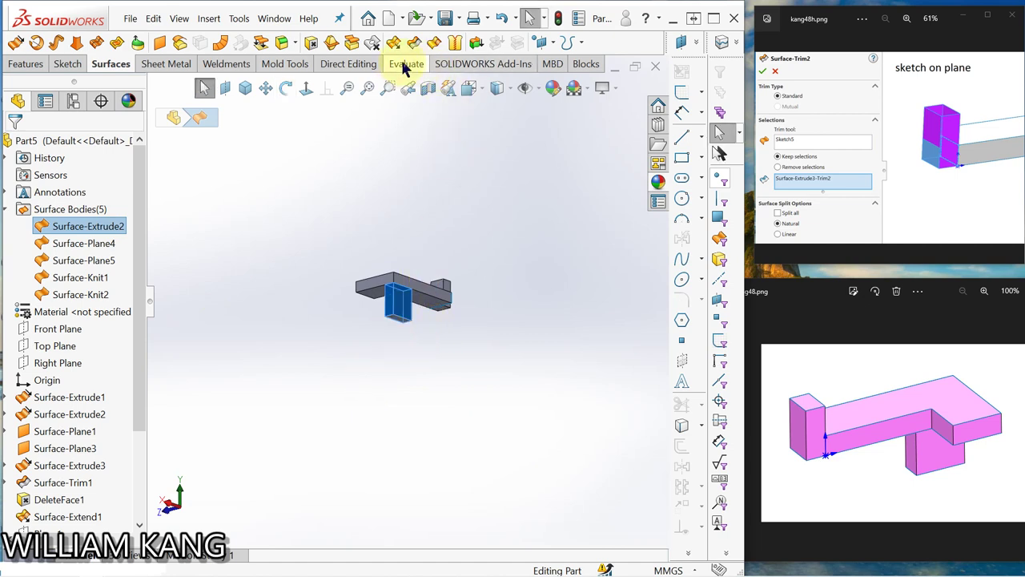
- Knit Surface-Extrude2 with Surface-Plane5 into Surface-Knit3
click(453, 44)
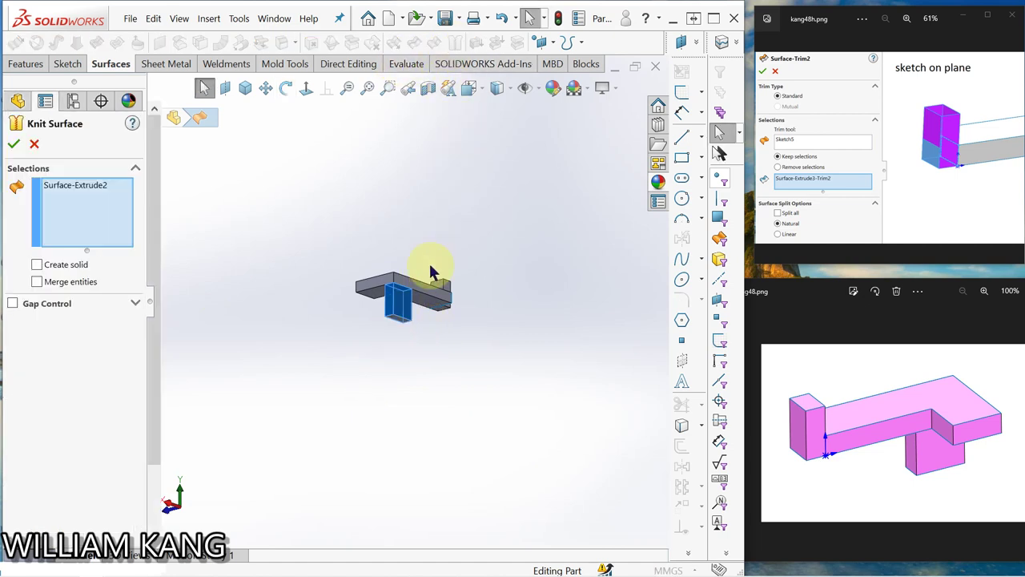
click(403, 324)
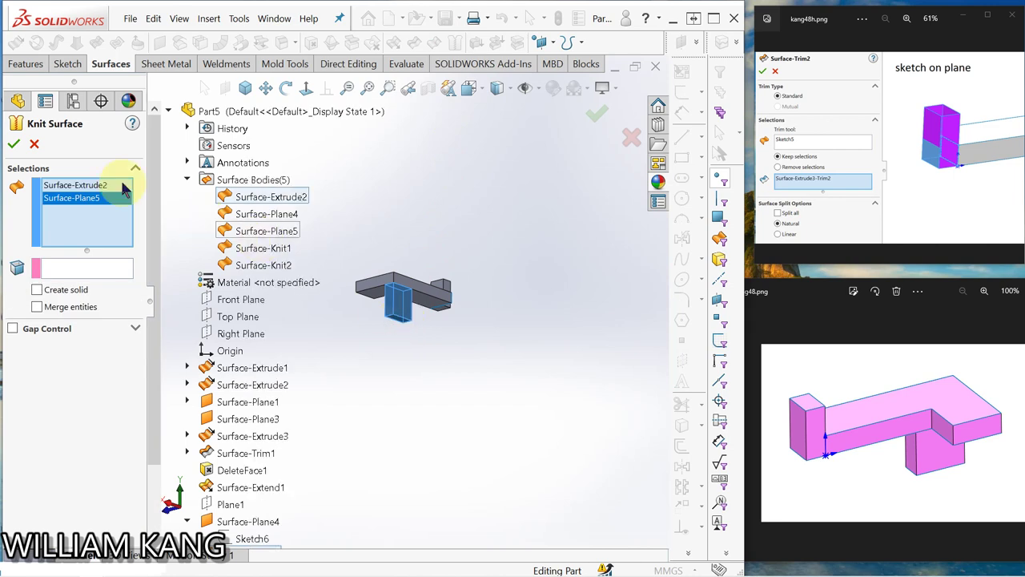
click(14, 144)
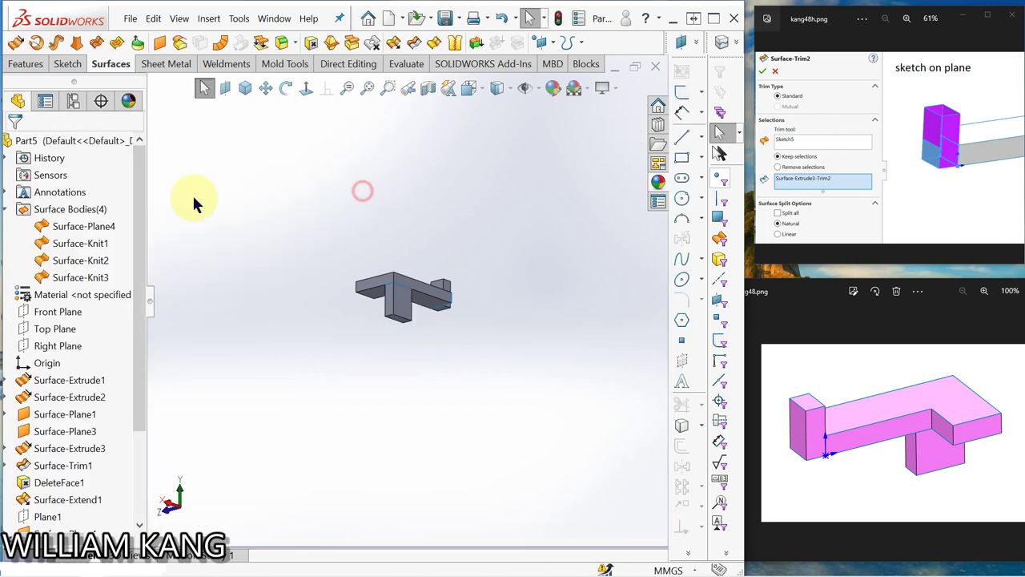
middle_drag(206, 259, 238, 335)
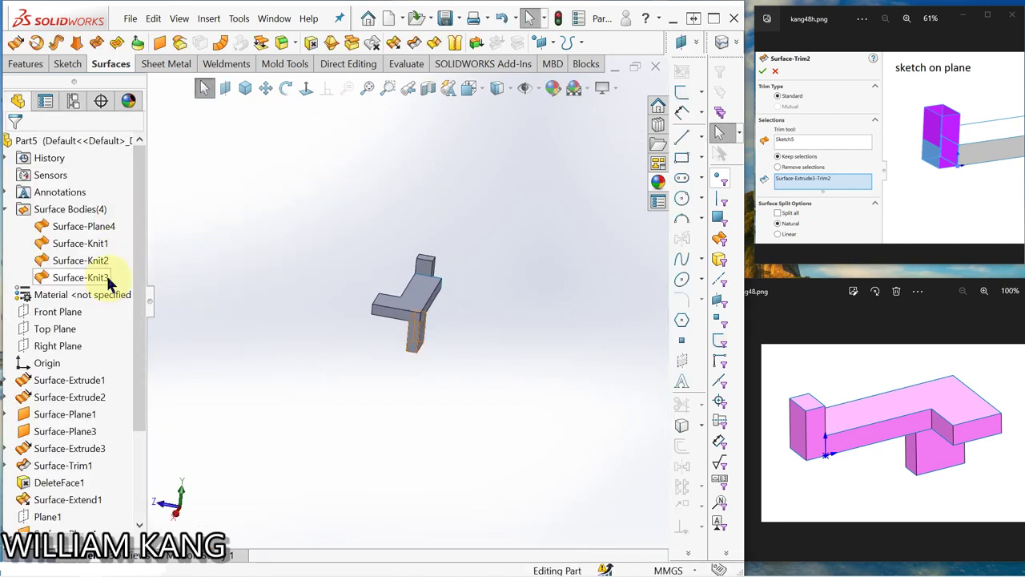
- Highlight Surface-Plane4, Surface-Knit1, Surface-Knit2 and Surface-Knit3 in turn to inspect each body
click(88, 228)
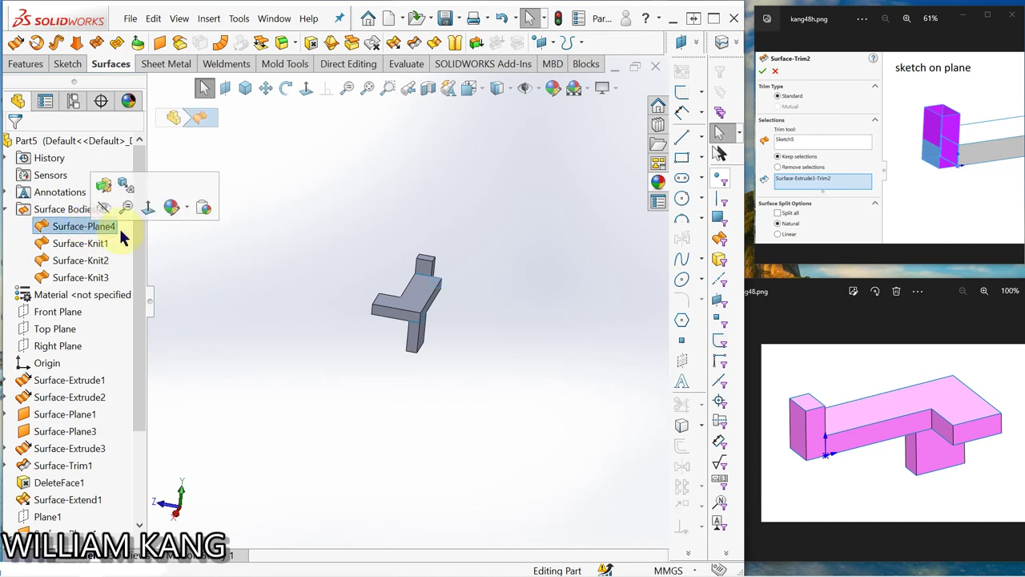
click(76, 244)
middle_drag(165, 295, 296, 373)
click(90, 265)
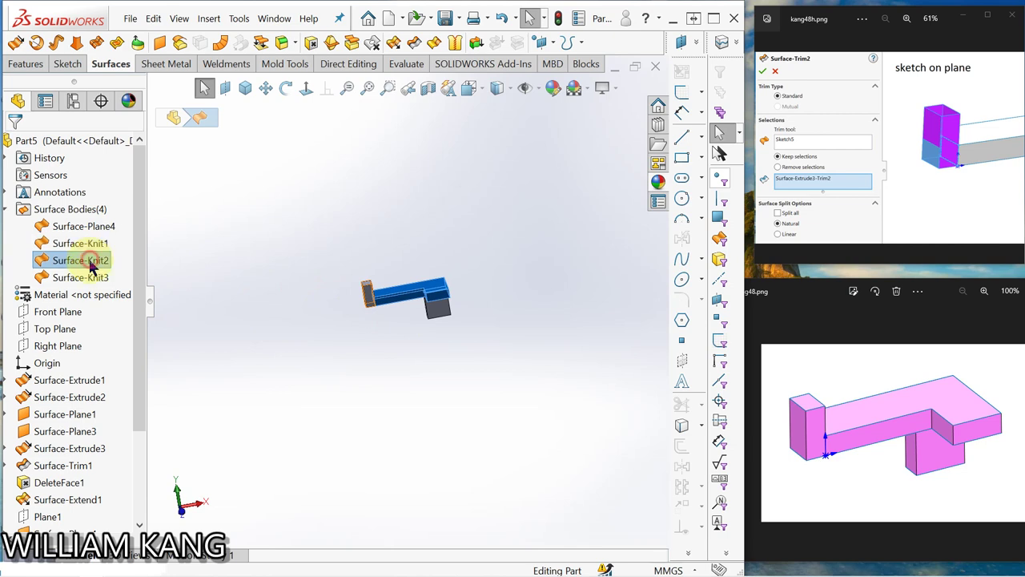
middle_drag(276, 232, 160, 329)
click(91, 278)
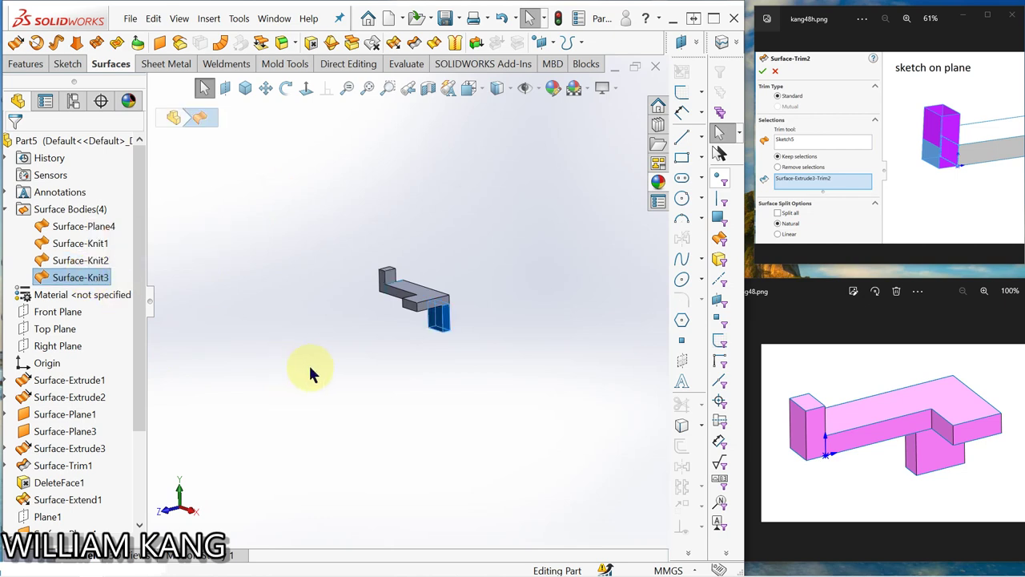
middle_drag(312, 371, 245, 338)
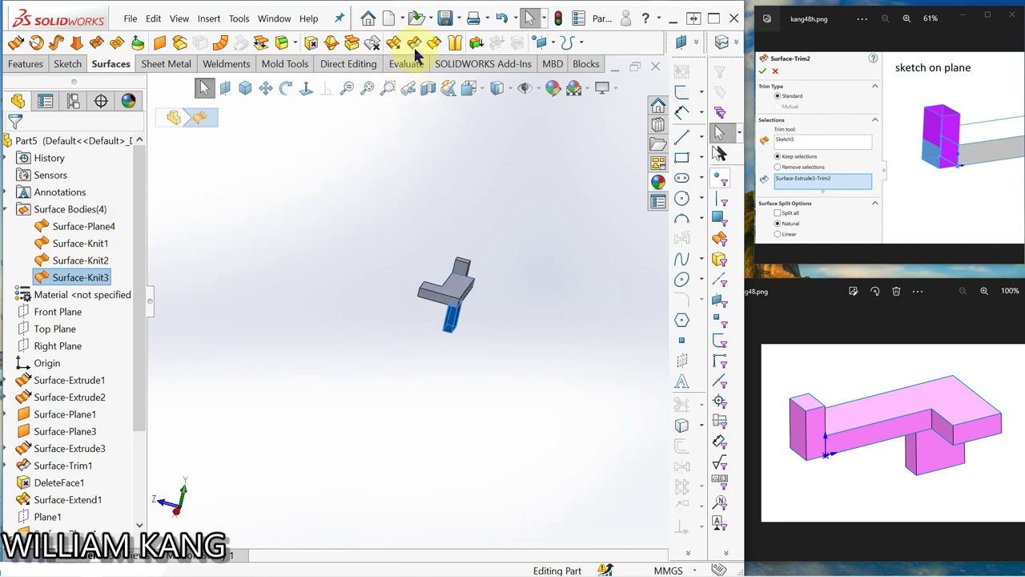
- Knit Surface-Knit3 with Surface-Knit1 into Surface-Knit4
click(454, 45)
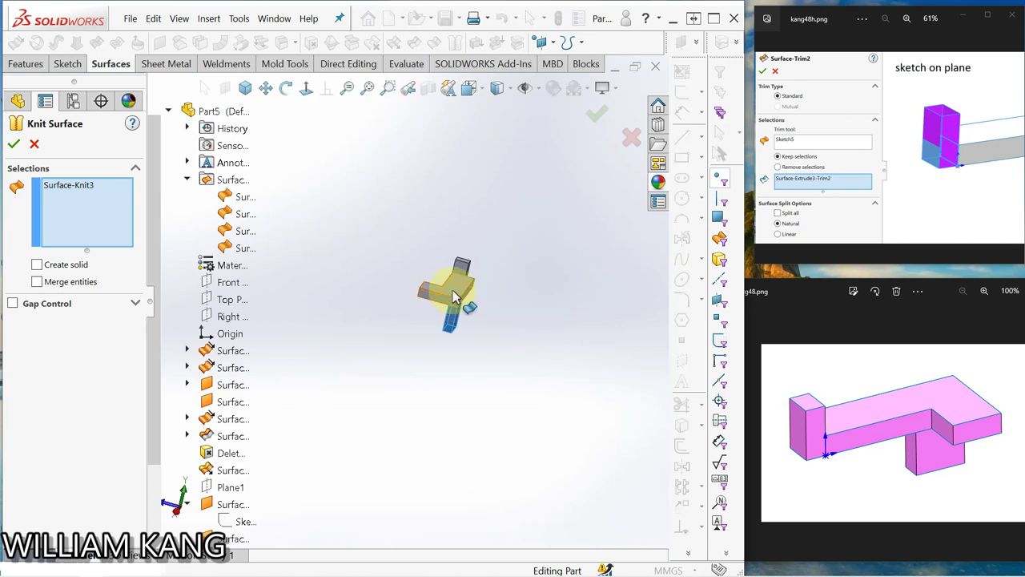
click(453, 295)
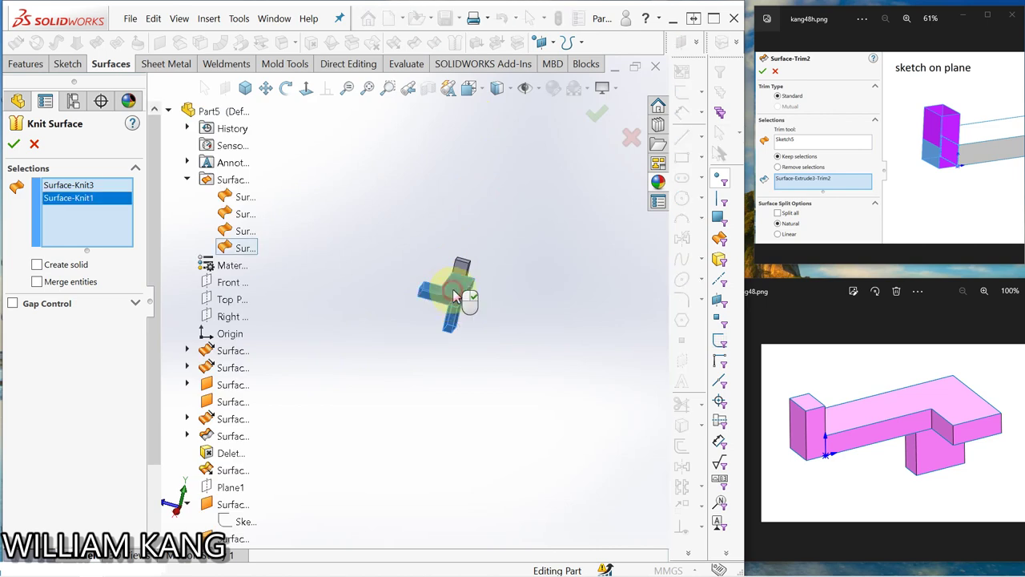
click(16, 144)
middle_drag(304, 267, 450, 281)
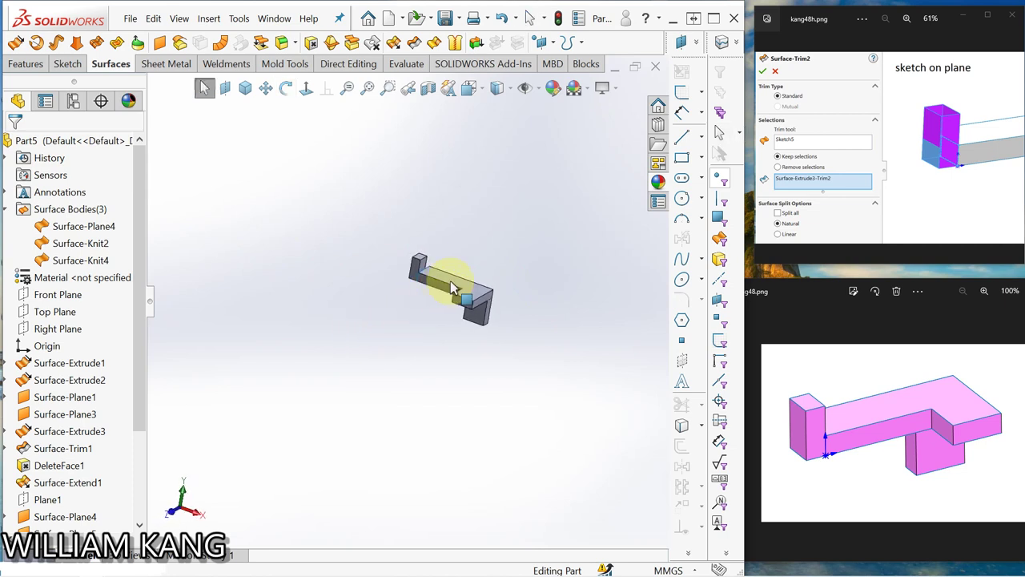
- Check the remaining bodies, Surface-Knit2 and Surface-Plane4, on the model
click(450, 281)
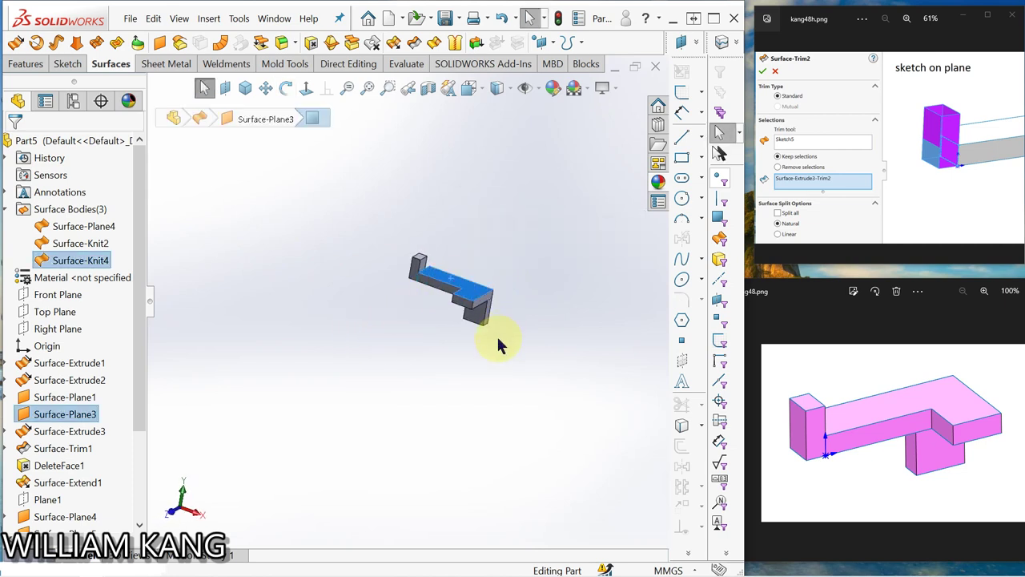
click(84, 244)
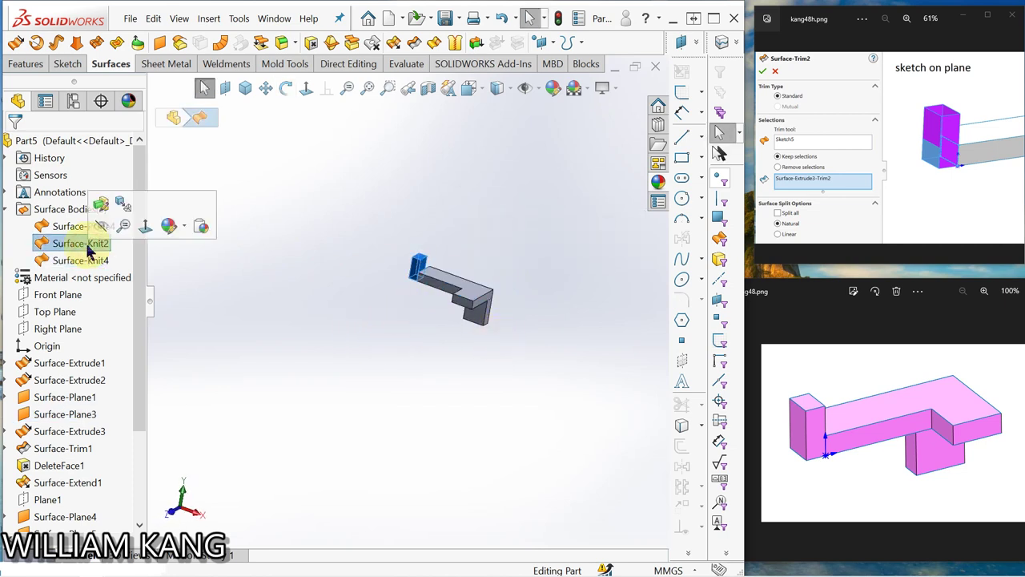
click(80, 244)
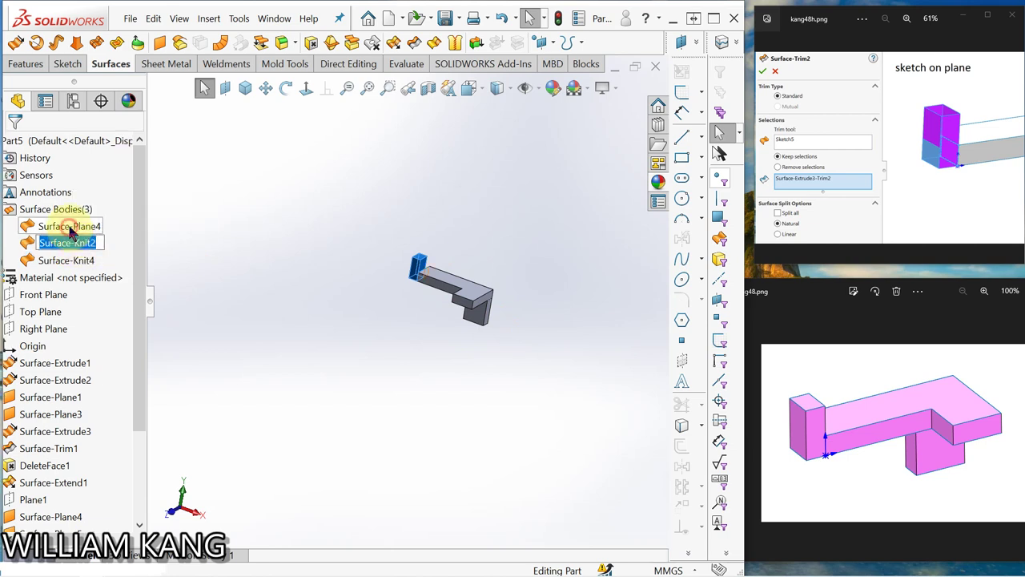
click(72, 231)
middle_drag(270, 330, 502, 343)
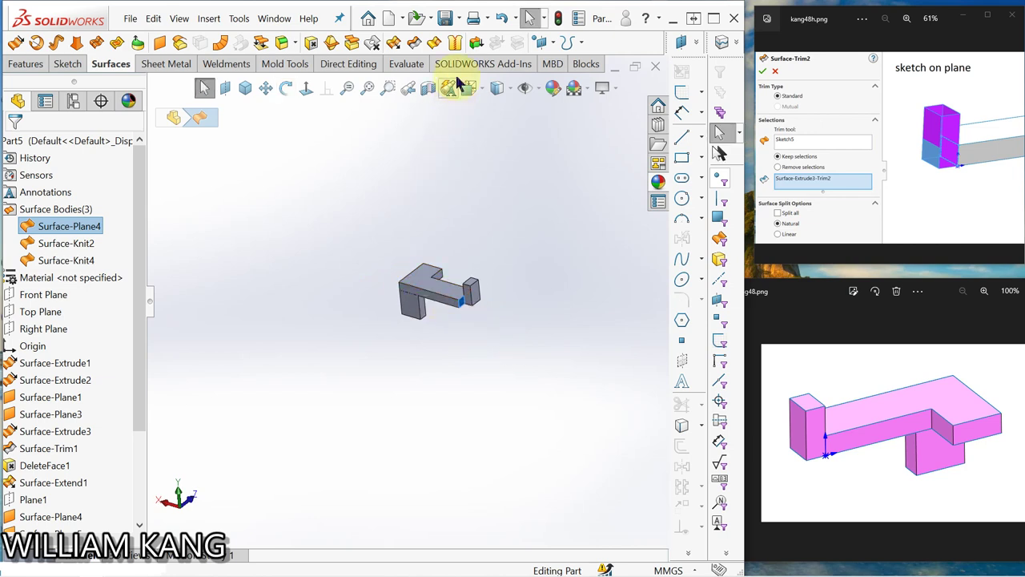
- Knit Surface-Plane4 and Surface-Knit4 into Surface-Knit5, then orbit to inspect the finished part
click(455, 41)
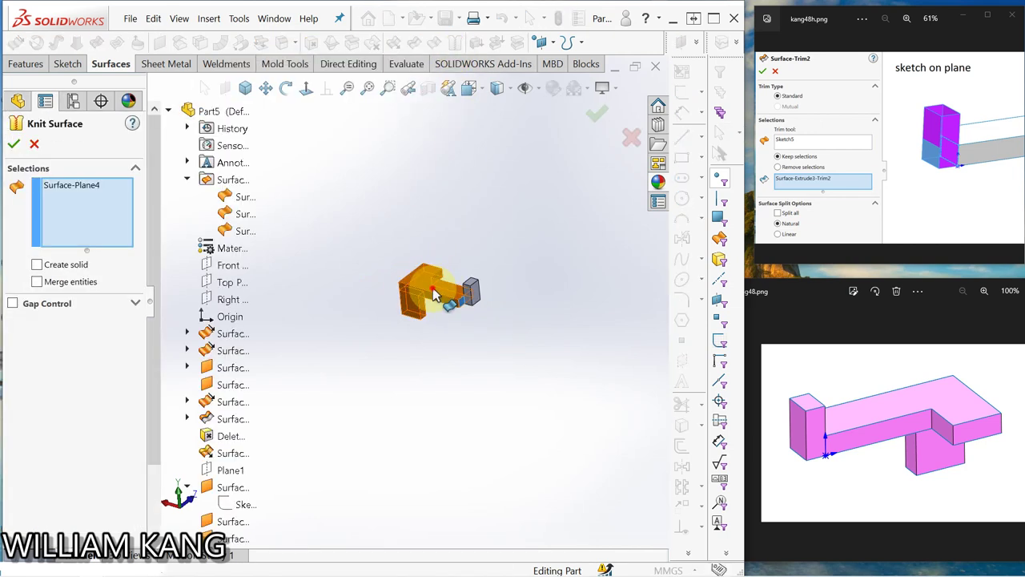
click(434, 294)
click(15, 145)
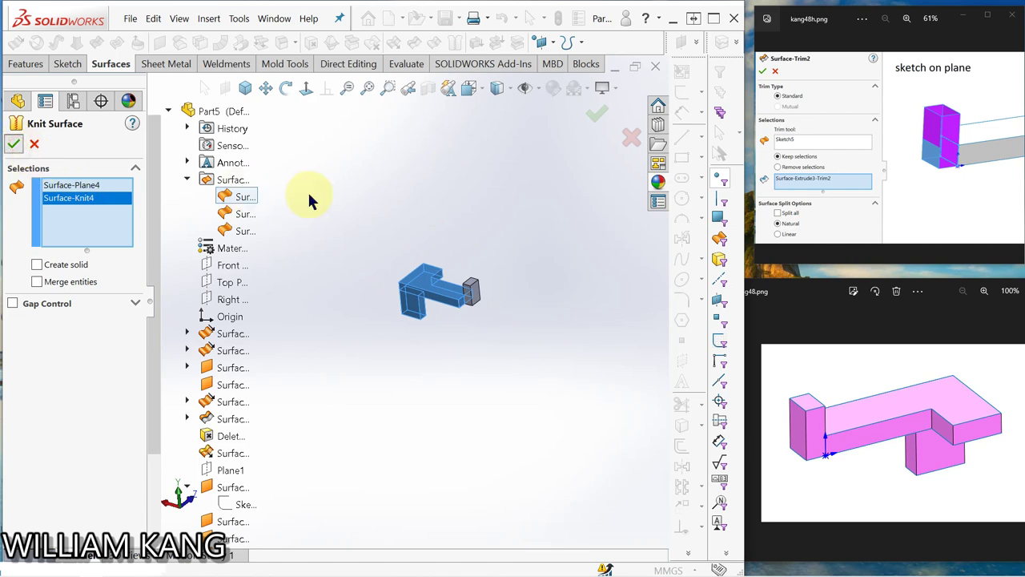
middle_drag(303, 208, 364, 345)
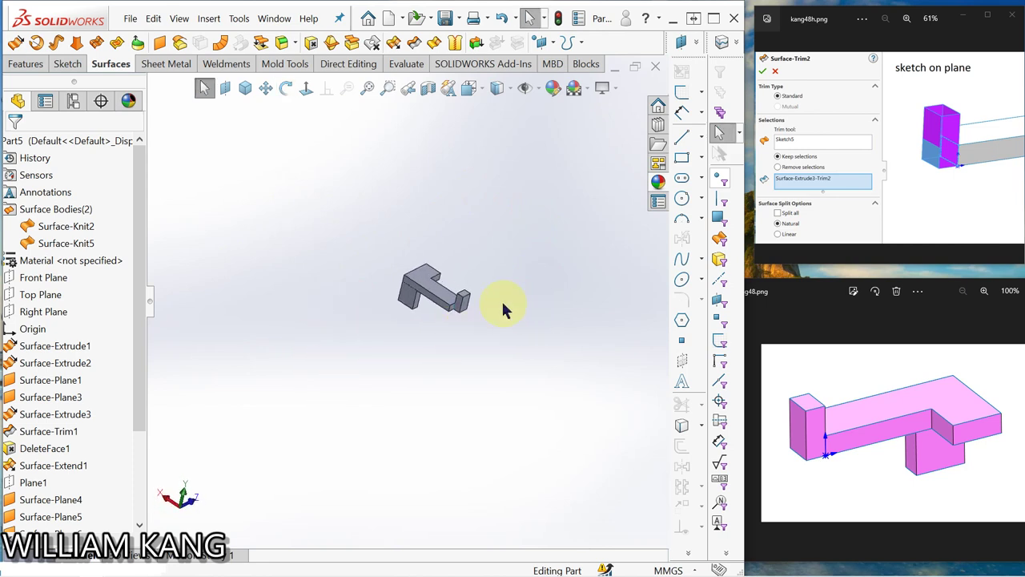
scroll(505, 310, down, 3)
middle_drag(366, 235, 370, 258)
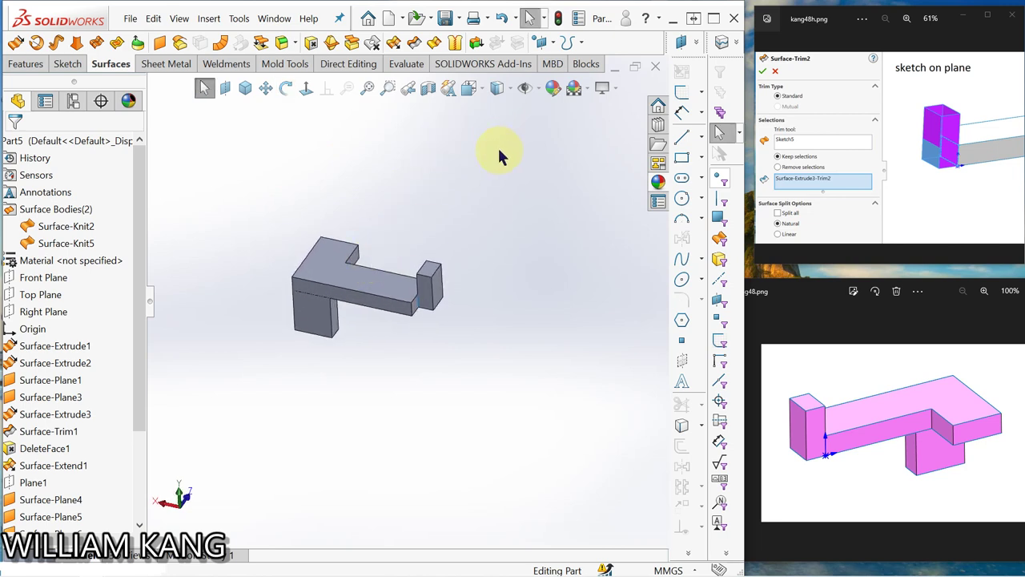